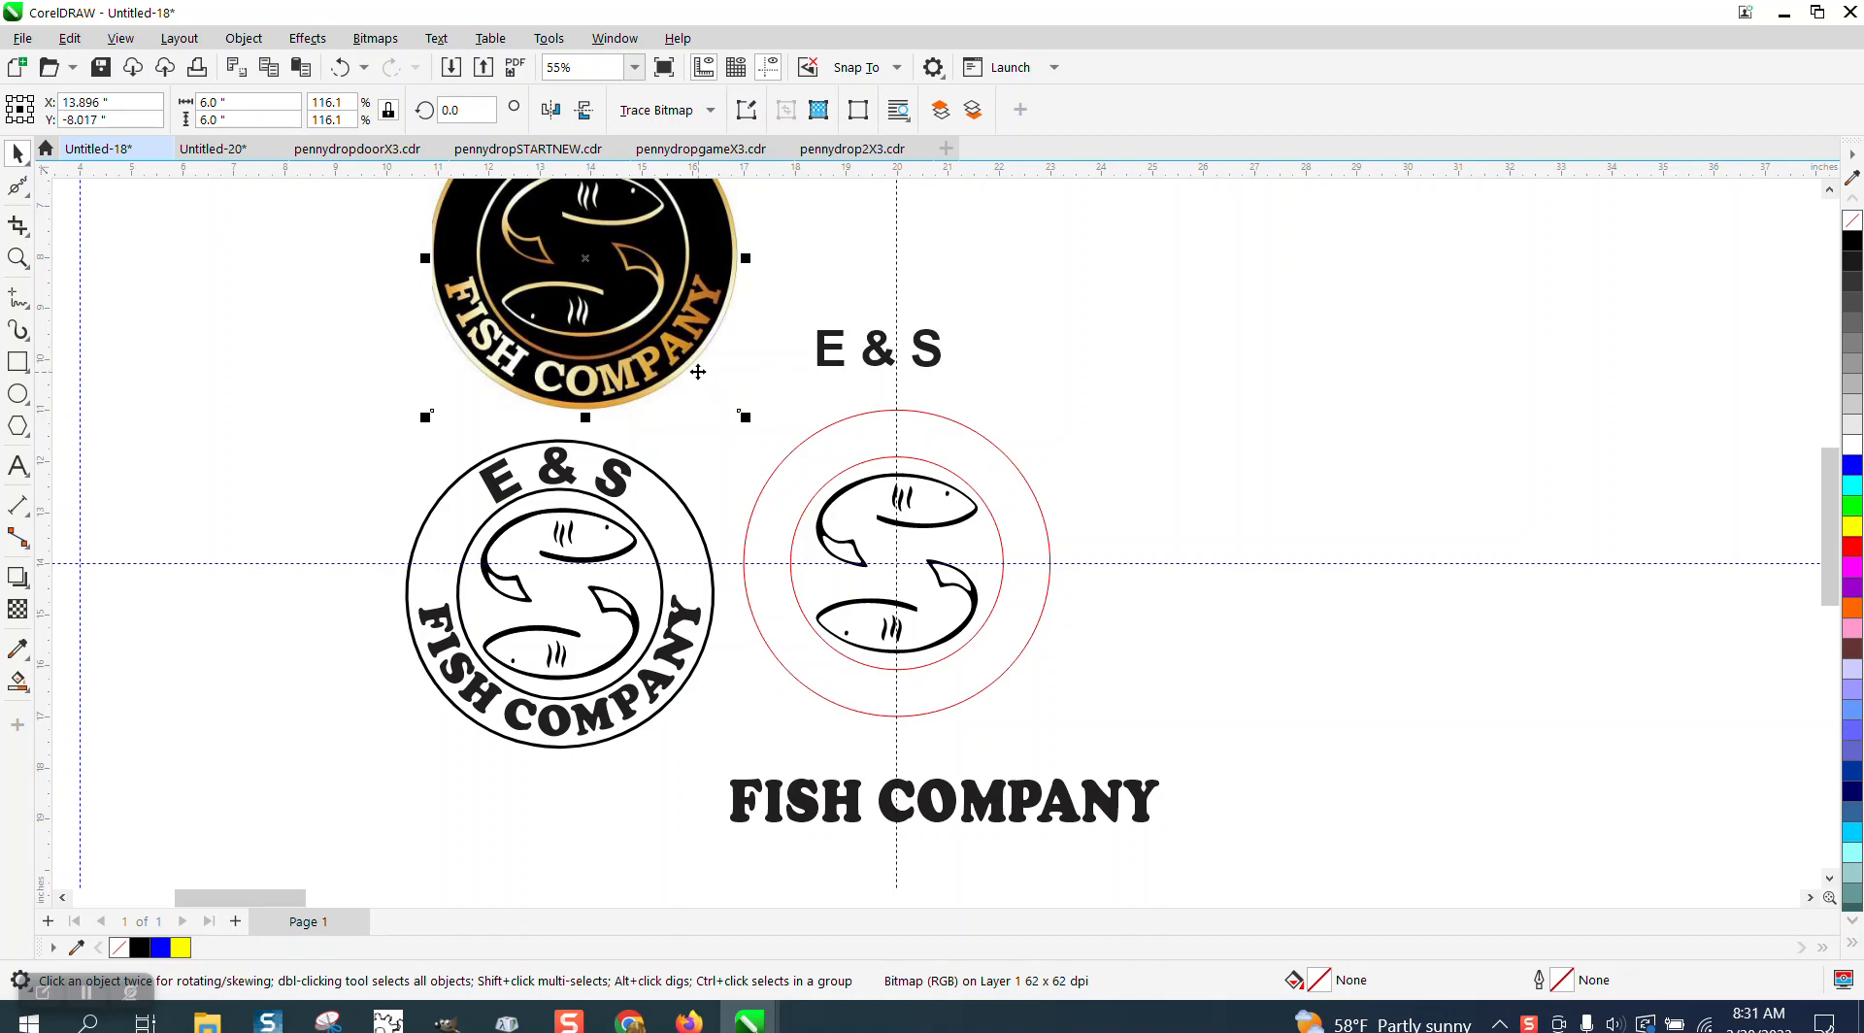
Step: Ungroup the red-circle fish design so the outer circle separates from the inner circle and fish
{"action": "left_click", "coordinate": [988, 413]}
{"action": "left_click", "coordinate": [981, 439]}
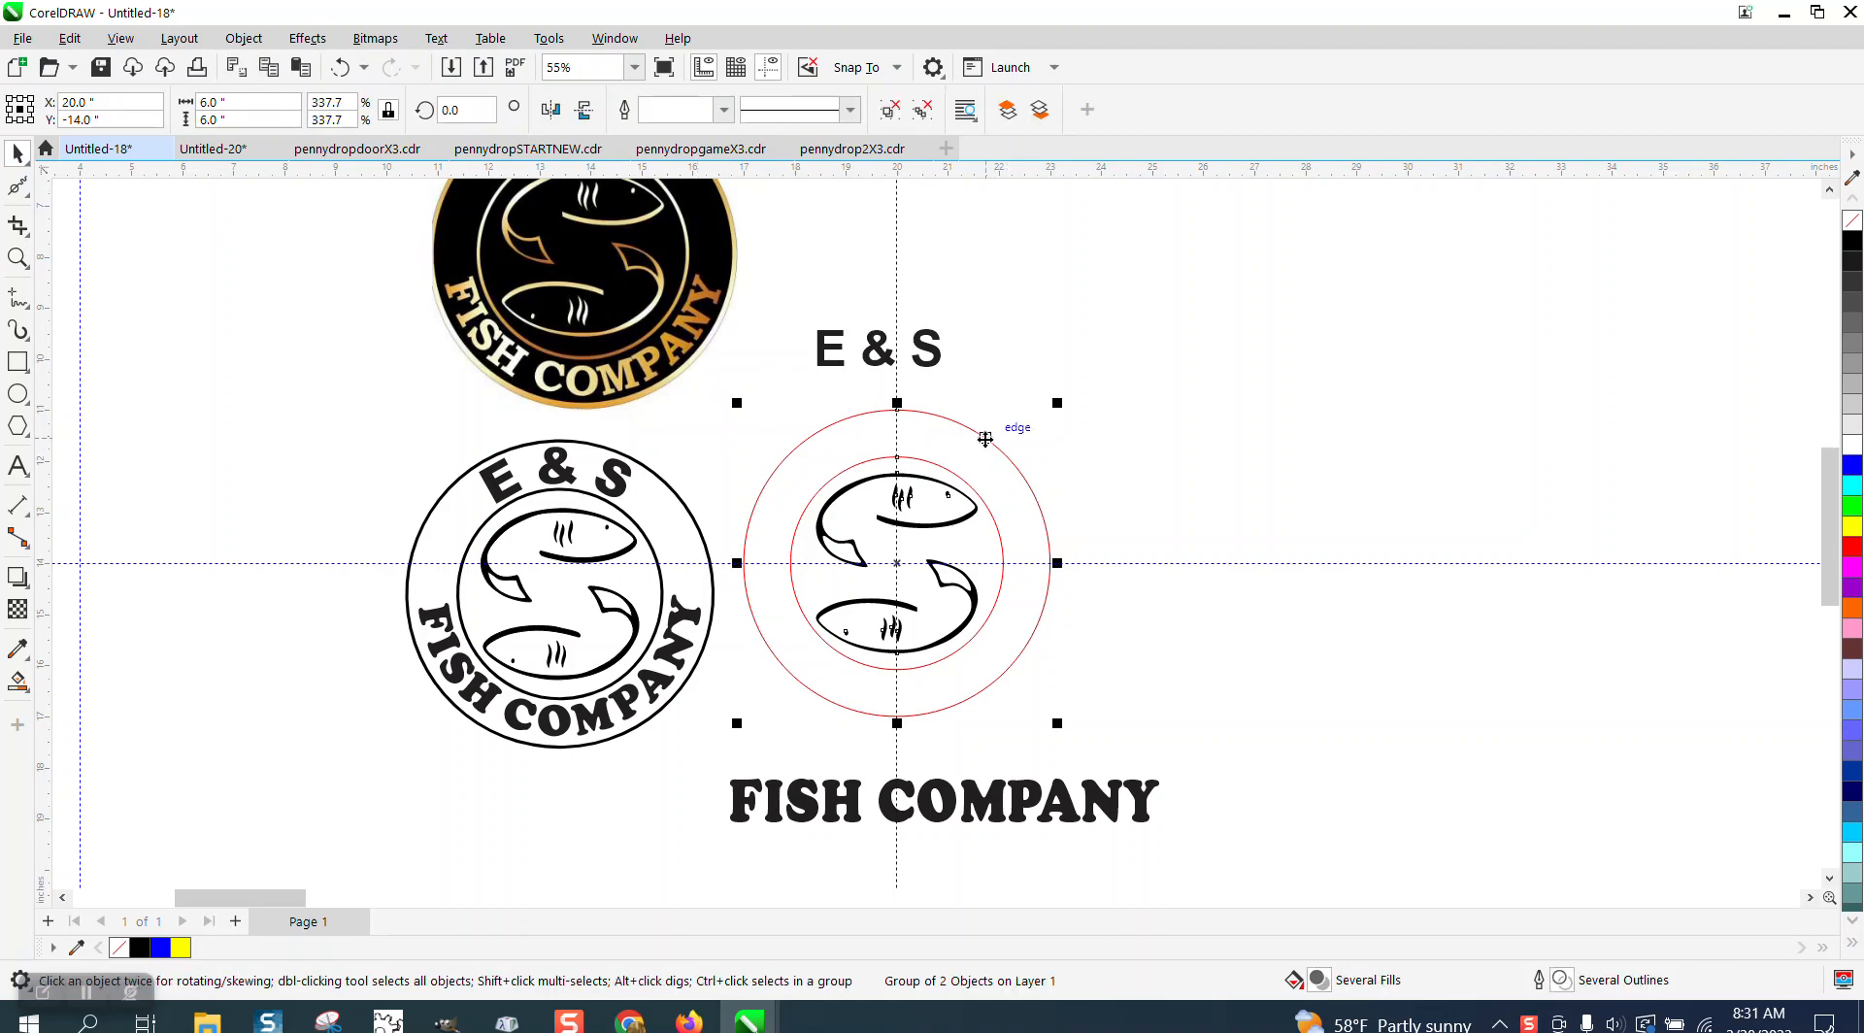
{"action": "left_click", "coordinate": [244, 39]}
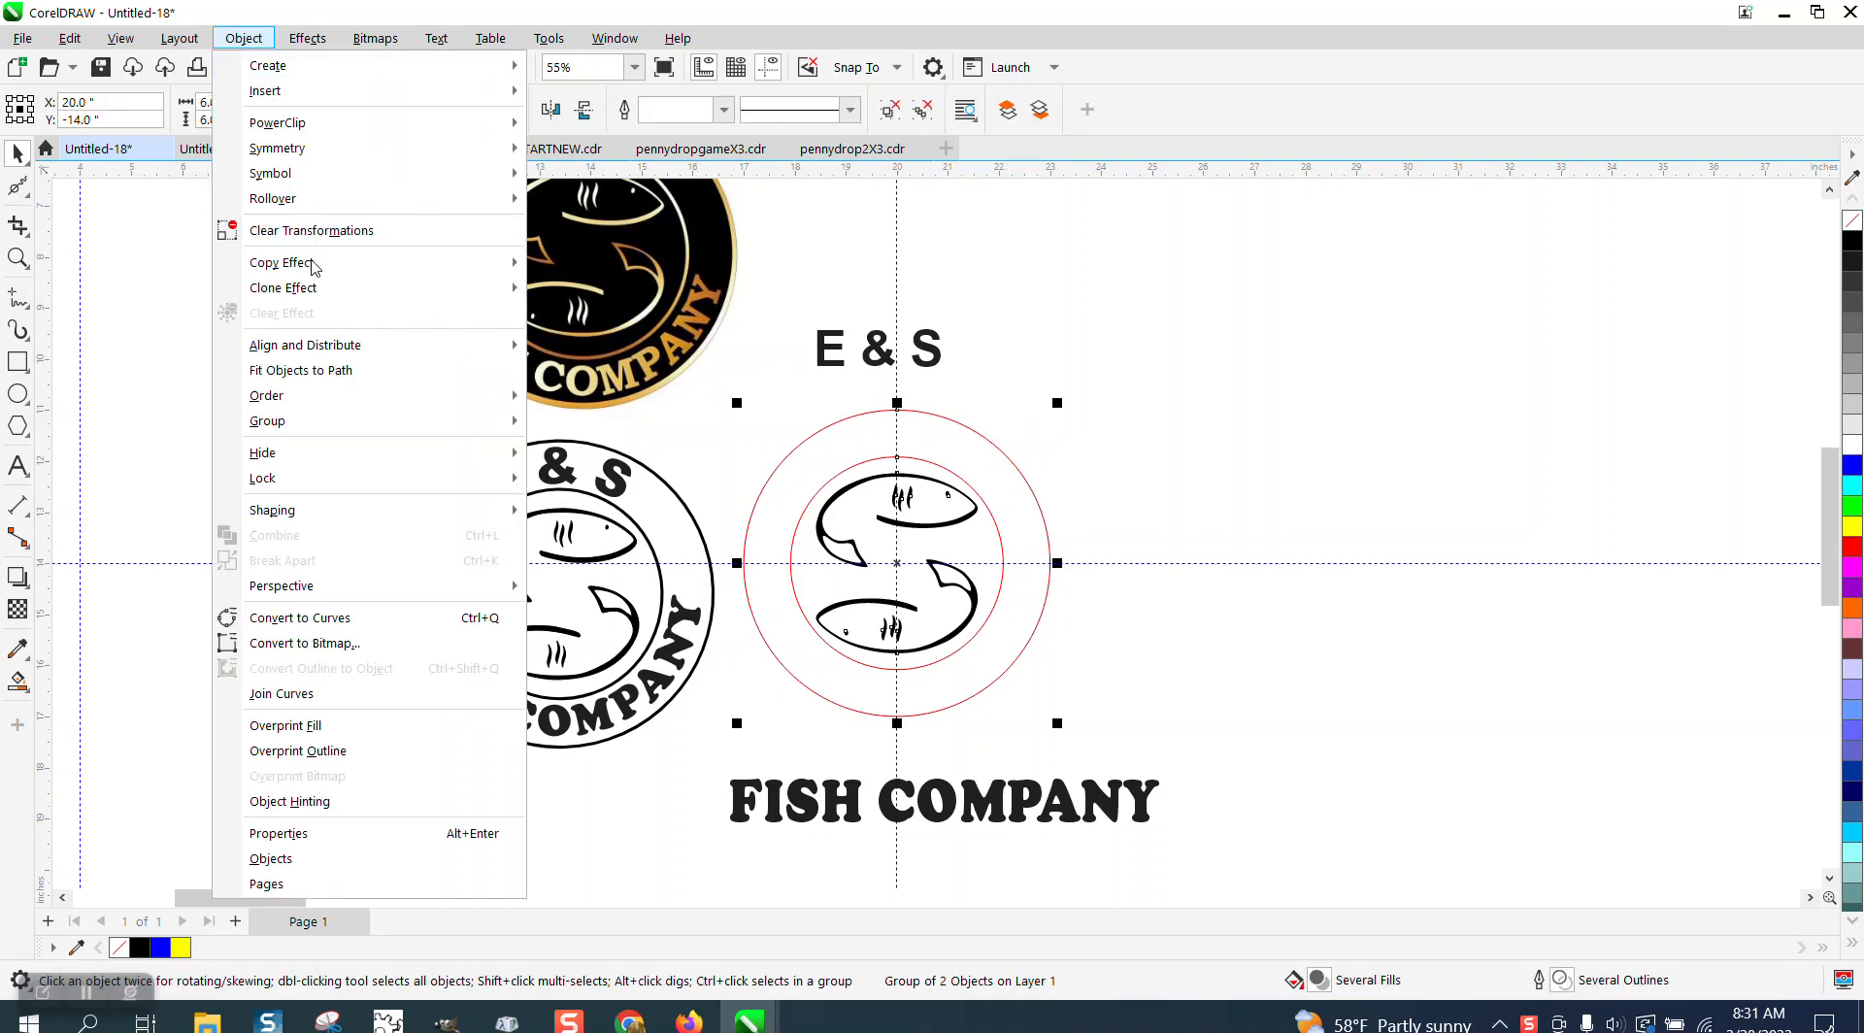
{"action": "mouse_move", "coordinate": [301, 421]}
{"action": "left_click", "coordinate": [586, 449]}
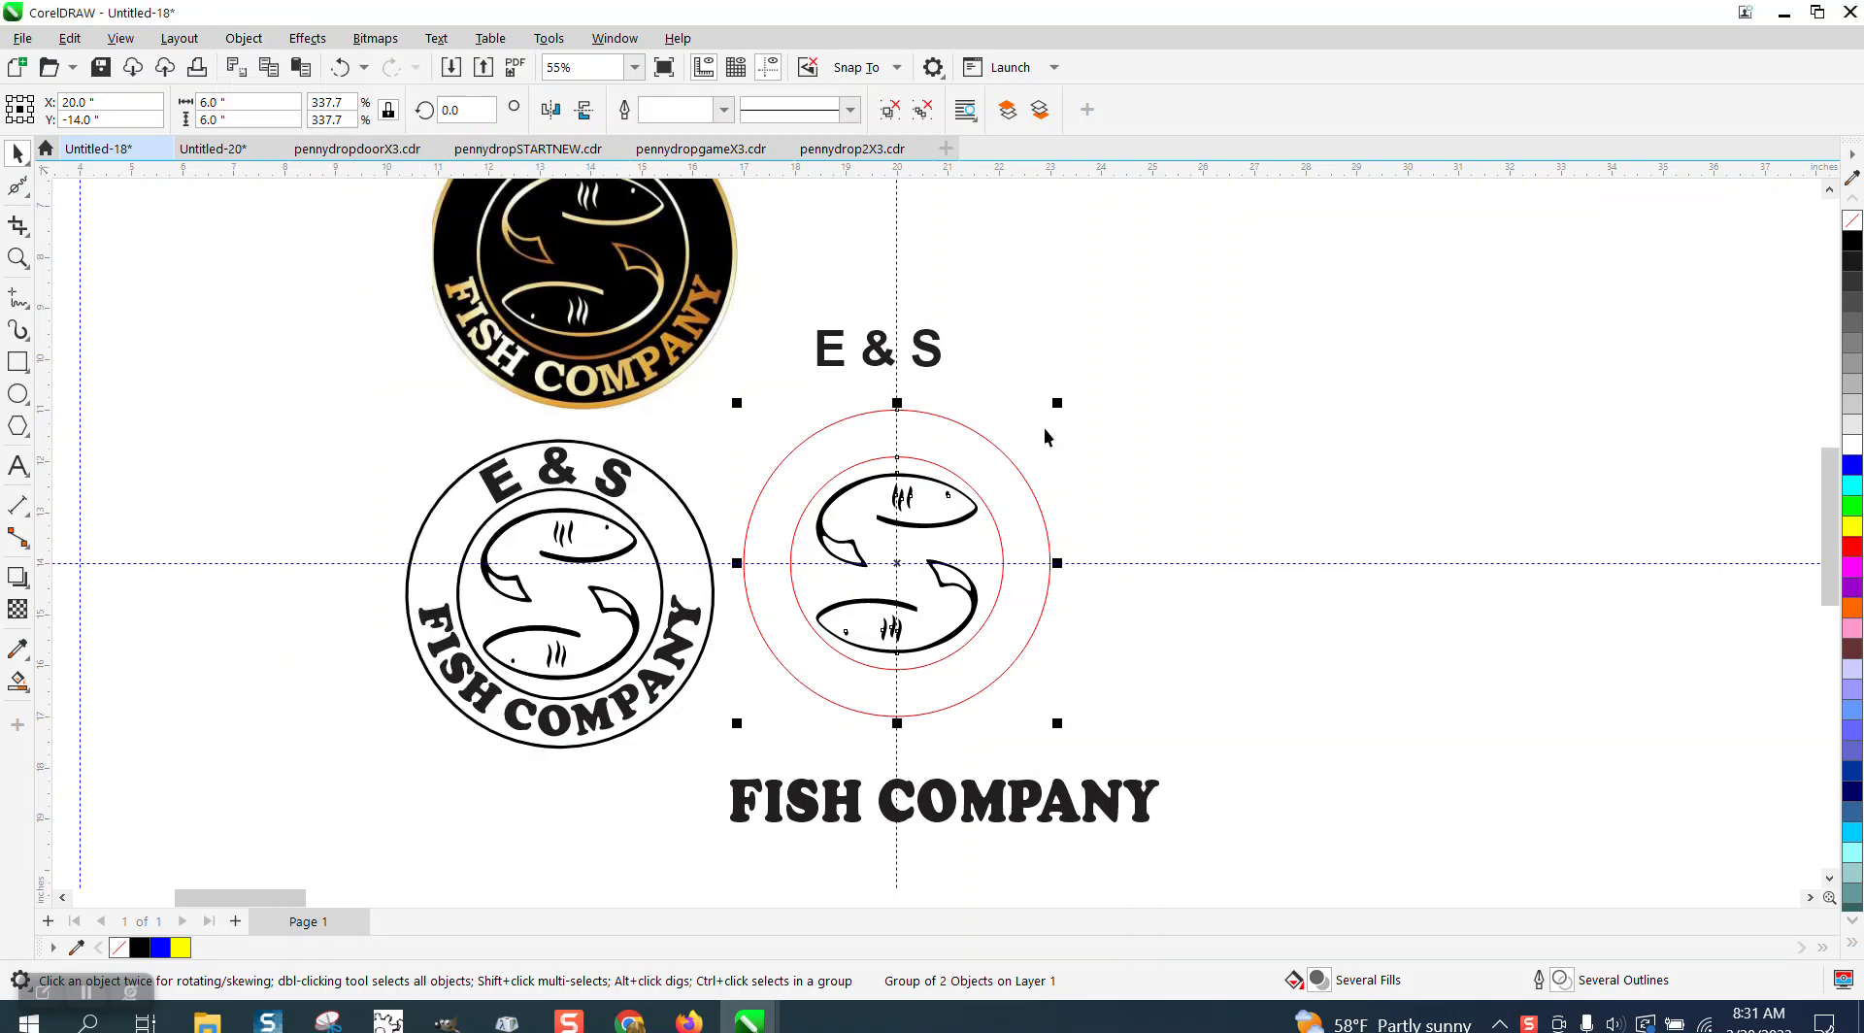
{"action": "left_click", "coordinate": [1178, 428]}
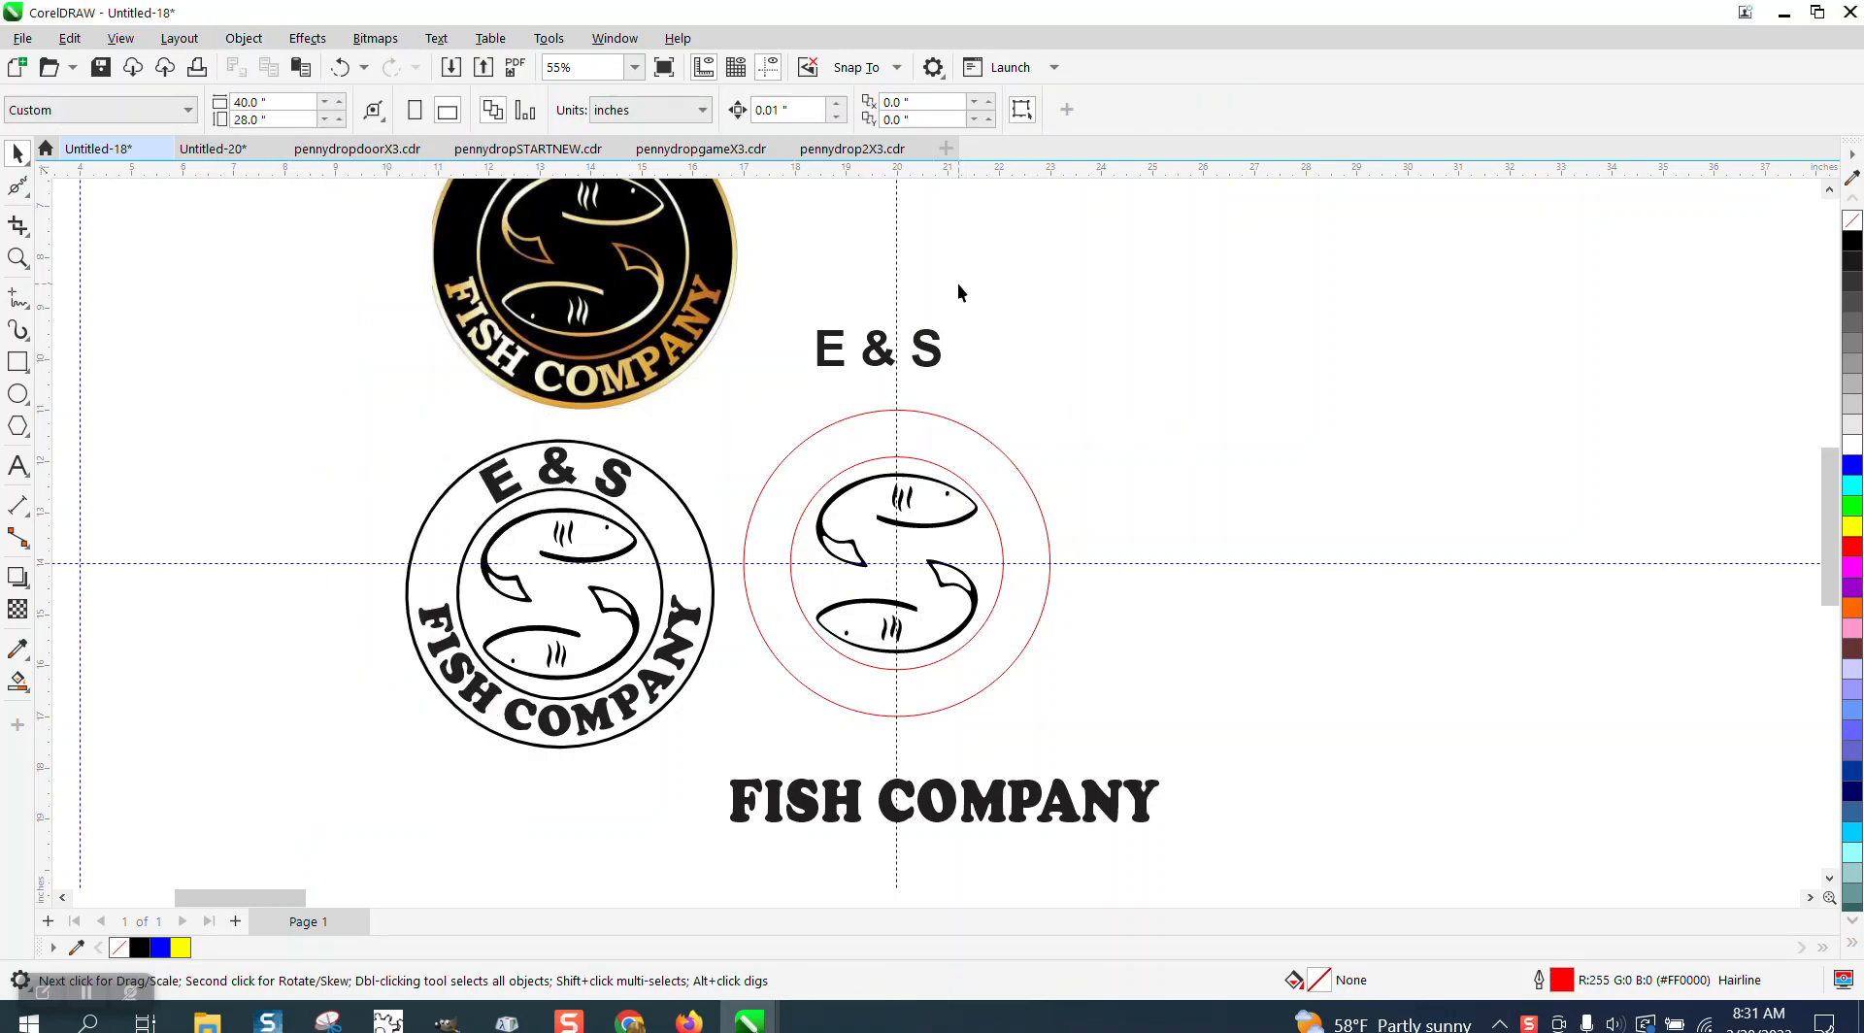
{"action": "left_click", "coordinate": [984, 431]}
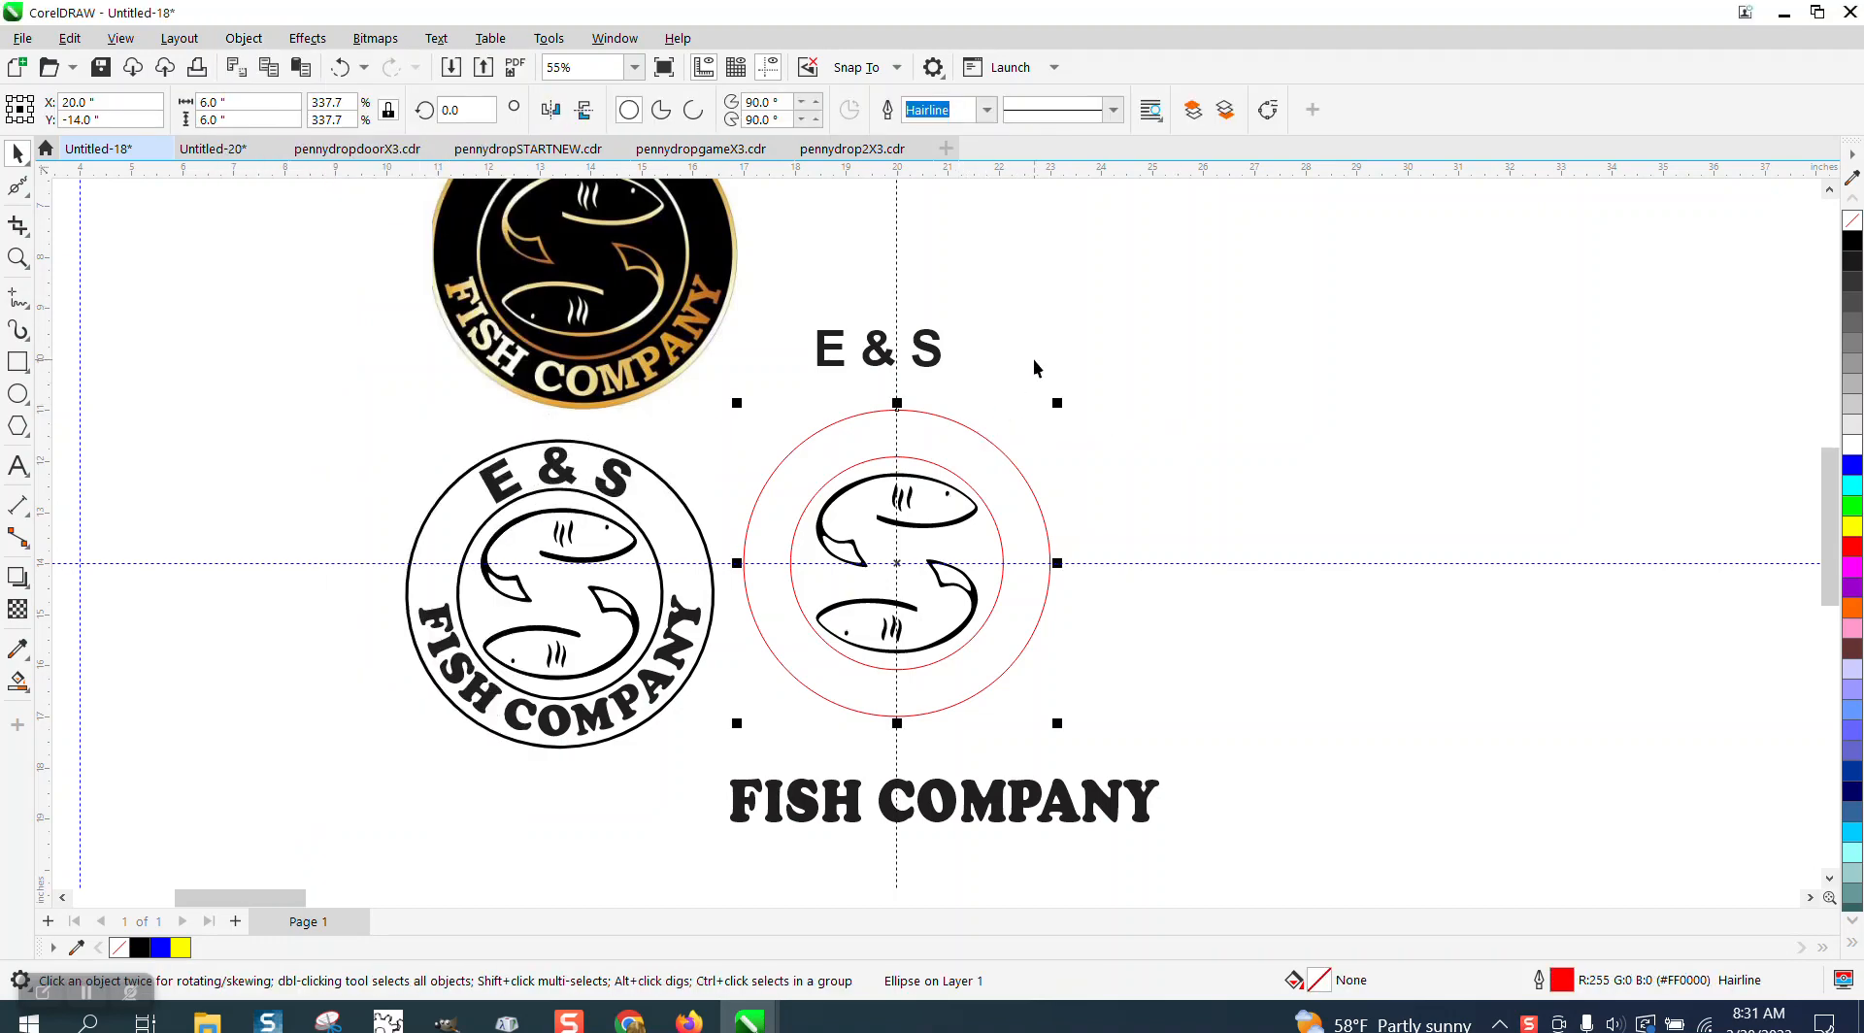
{"action": "left_click", "coordinate": [1035, 363]}
Step: Set the nudge distance to 7 inches and nudge the grouped inner circle and fish once to the right
{"action": "left_click", "coordinate": [806, 113]}
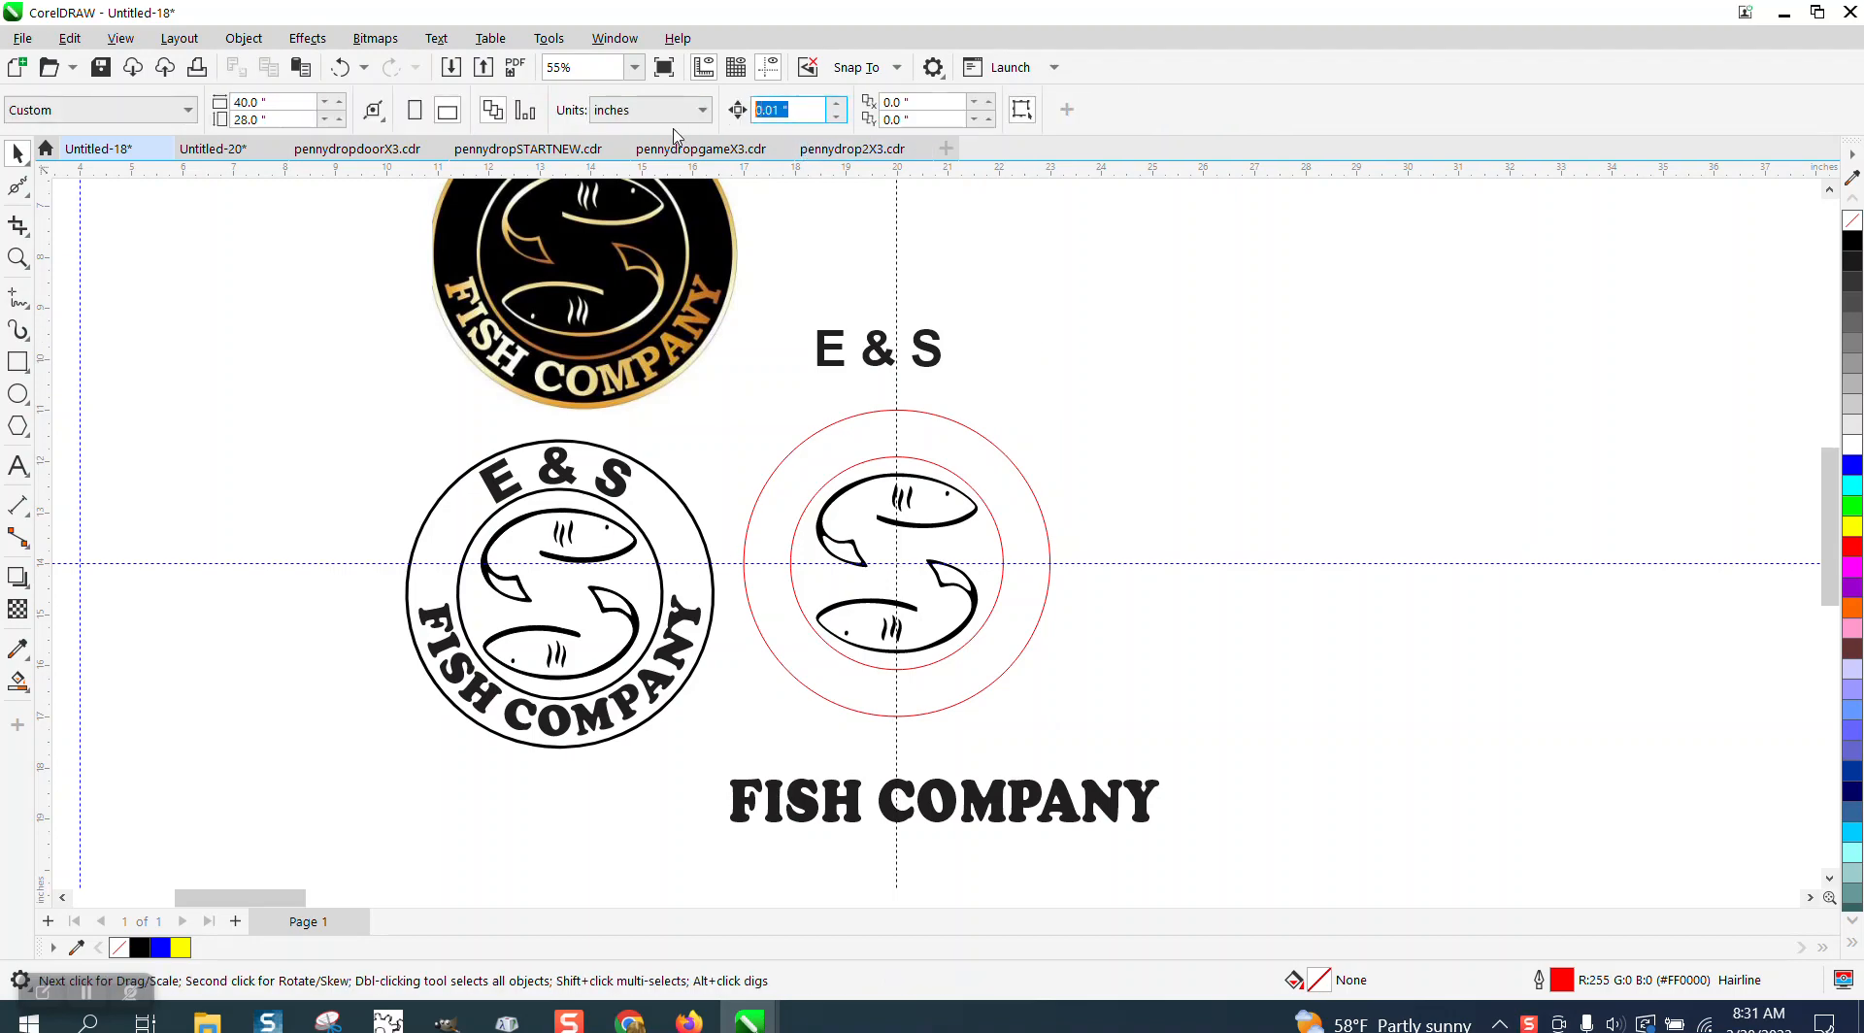
{"action": "type", "text": "7"}
{"action": "left_click", "coordinate": [925, 455]}
{"action": "key", "text": "Right"}
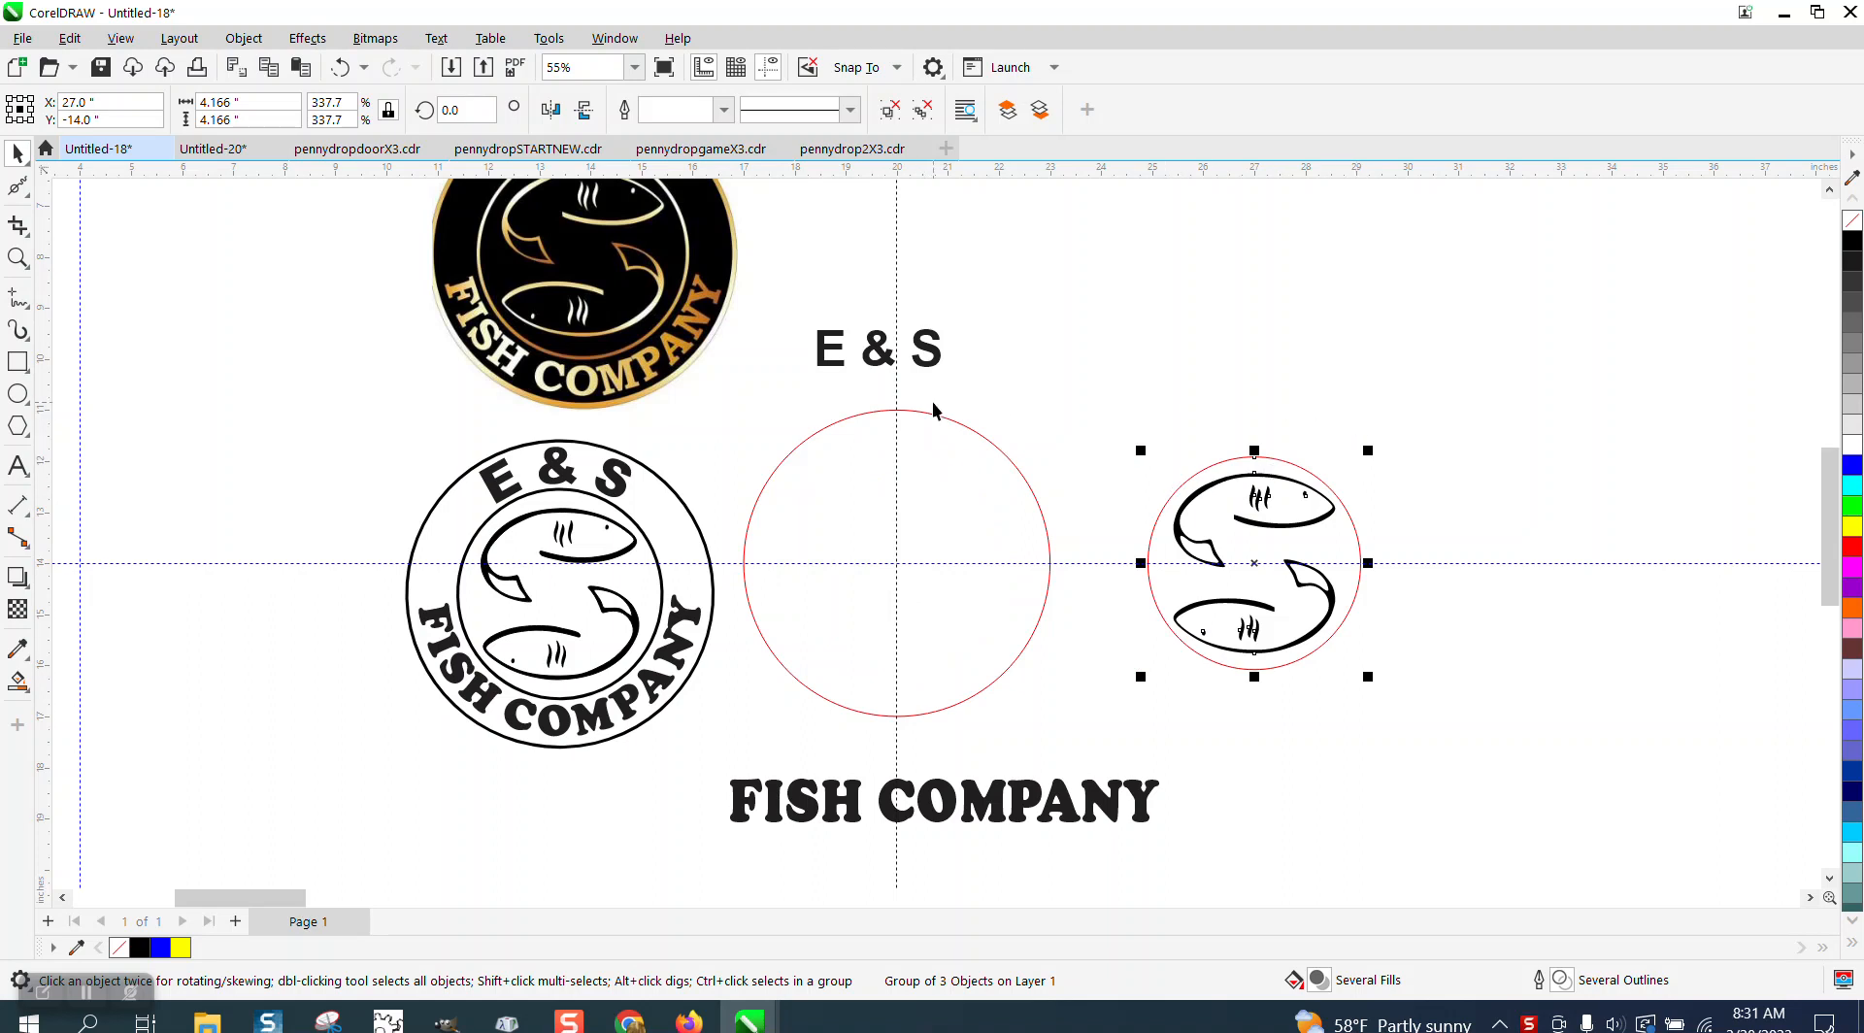
Step: Move the E & S text above the grouped fish circle, try fitting it to the top of the large red circle, and undo the fit
{"action": "left_click_drag", "start_coordinate": [937, 371], "coordinate": [1264, 419]}
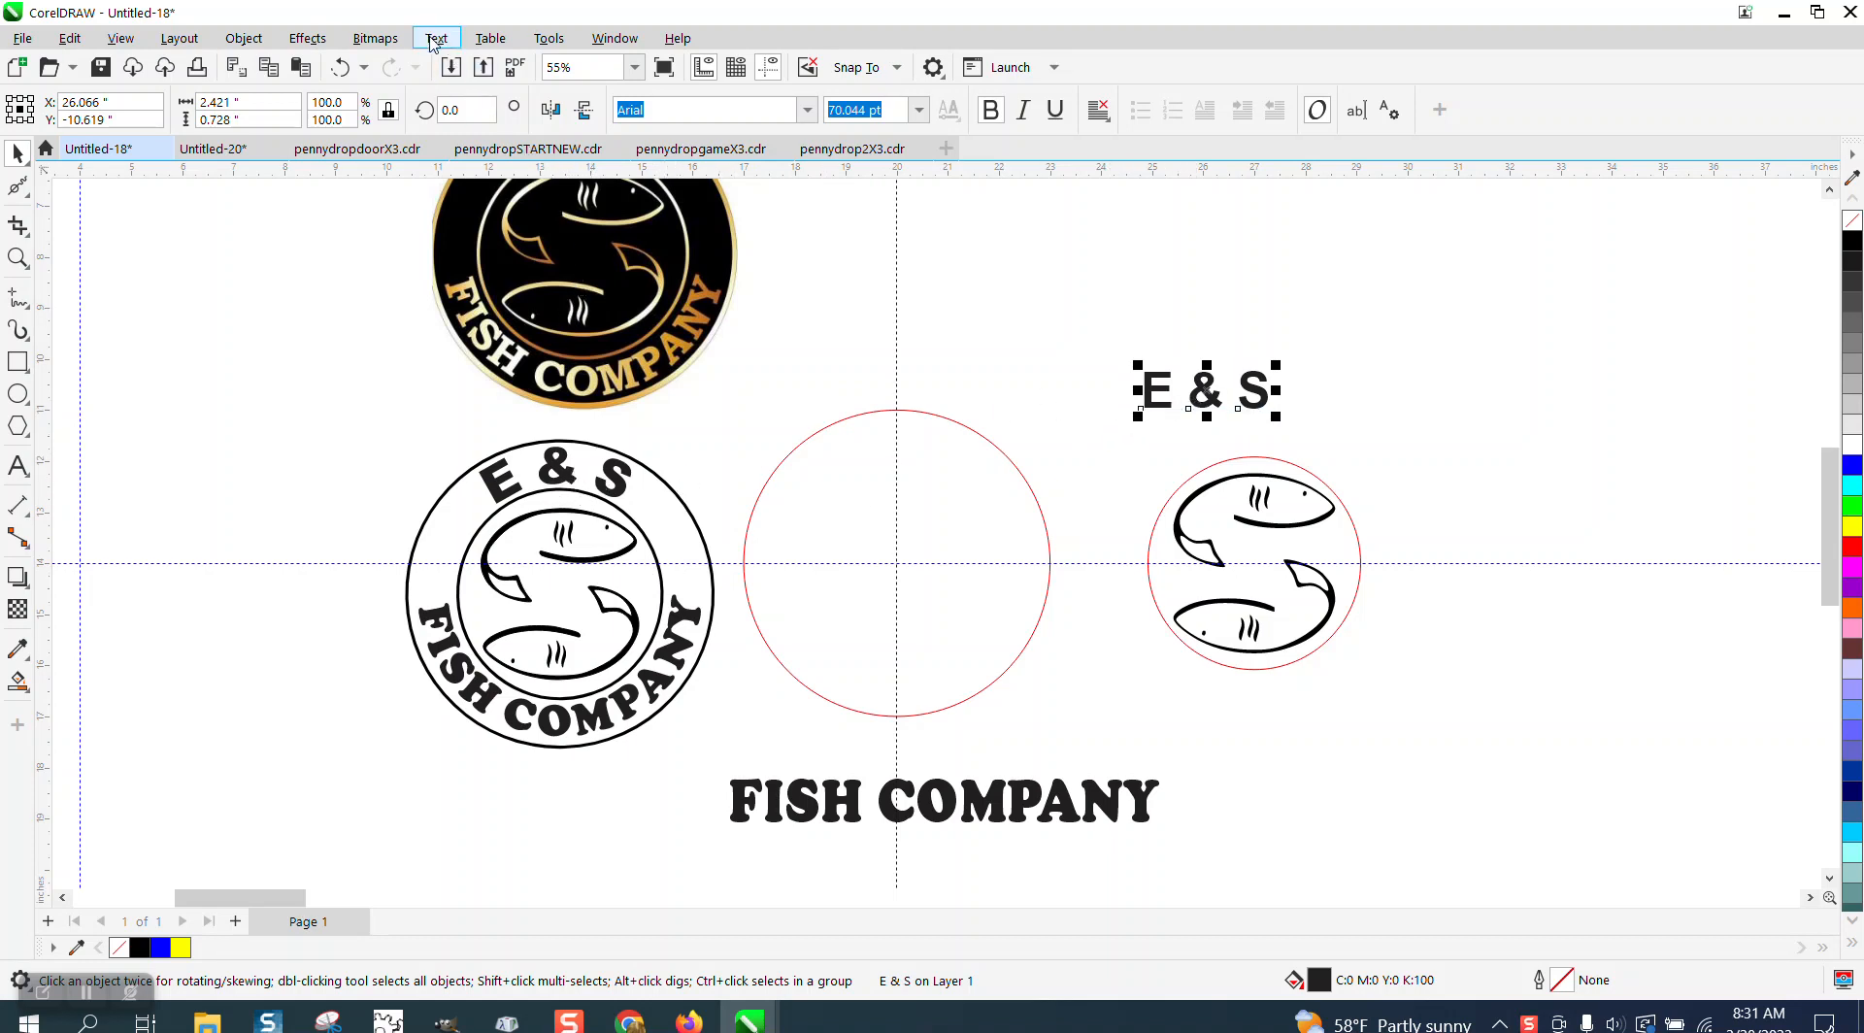
{"action": "left_click", "coordinate": [433, 41]}
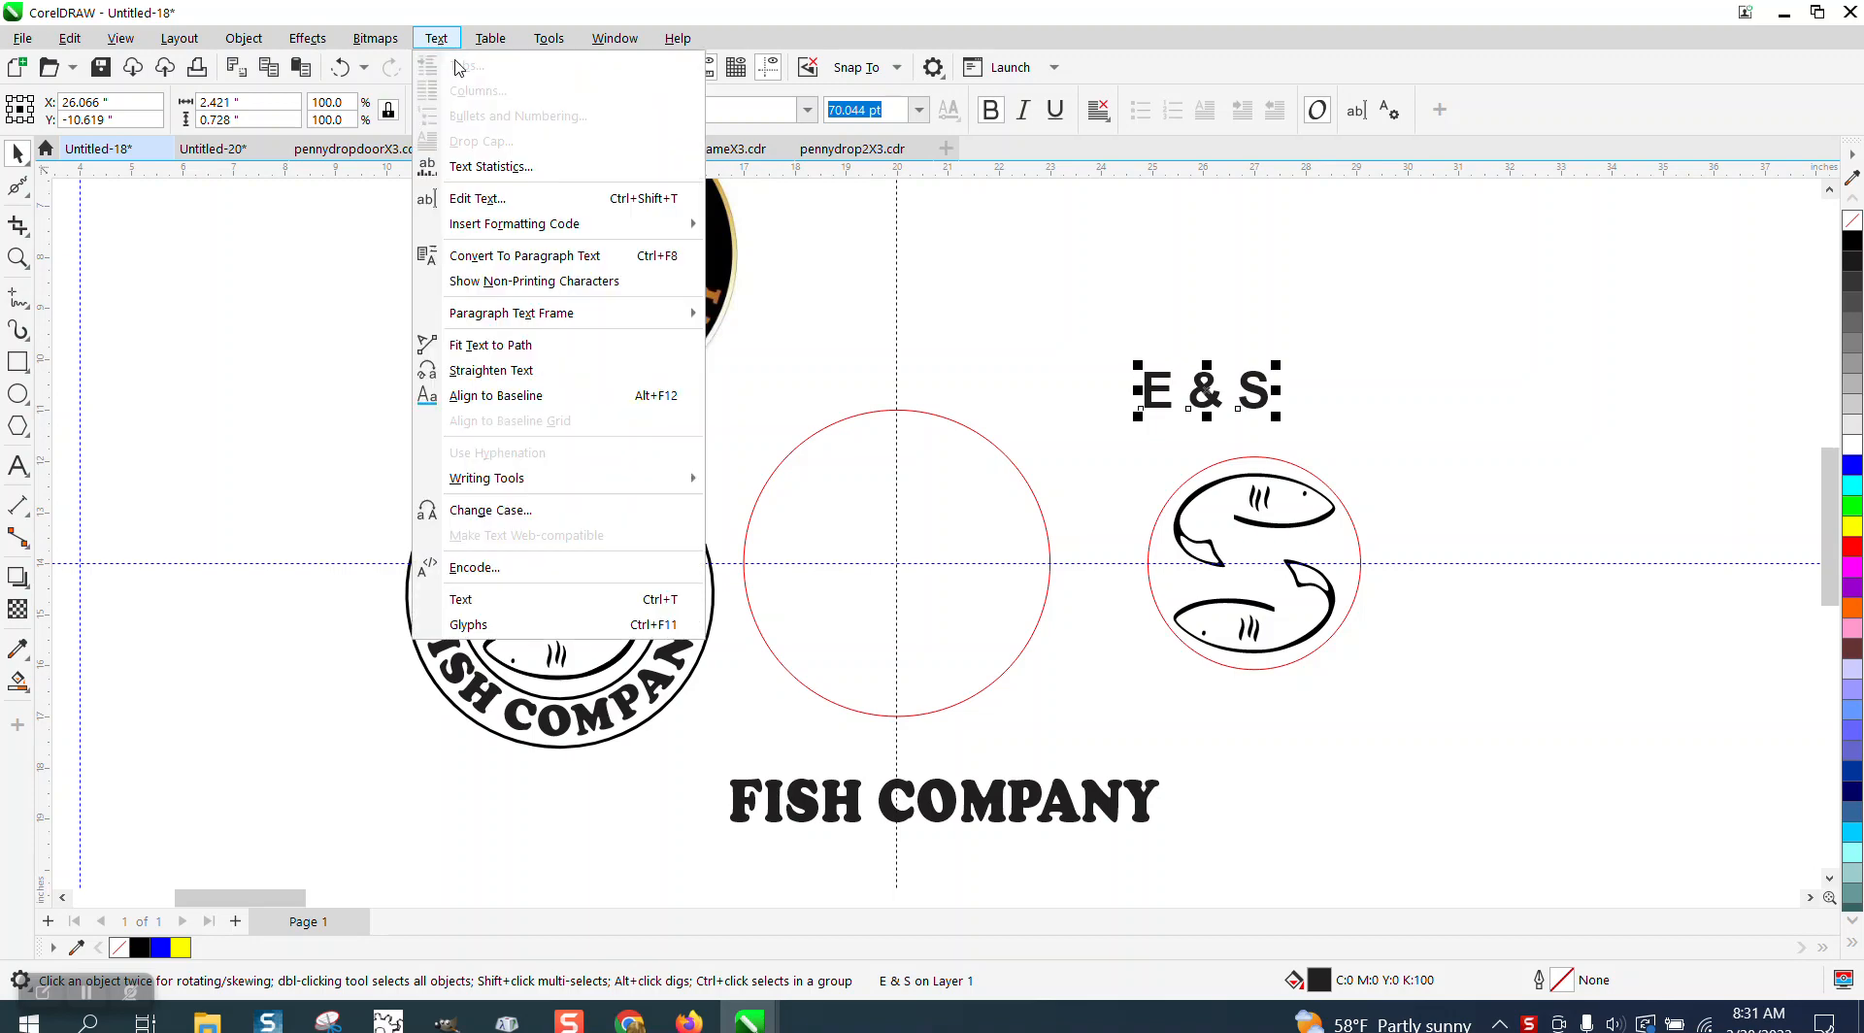
{"action": "left_click", "coordinate": [493, 354]}
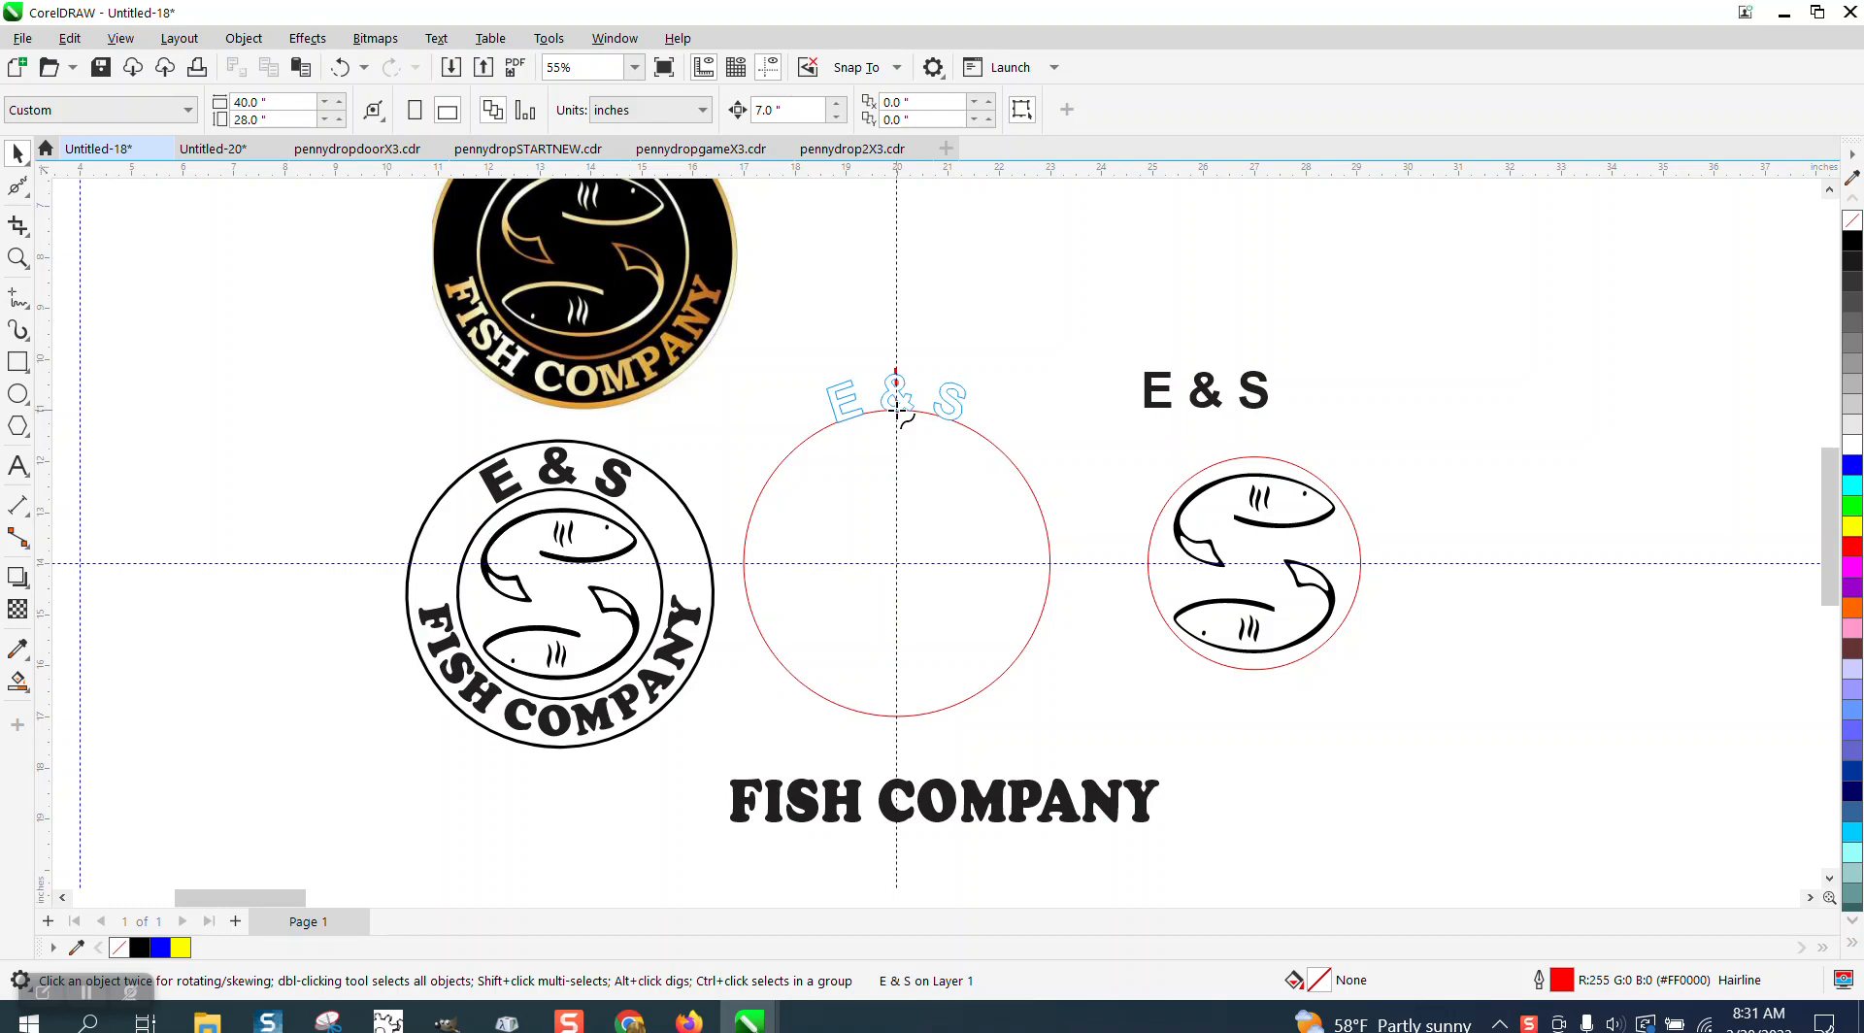
{"action": "left_click", "coordinate": [899, 411]}
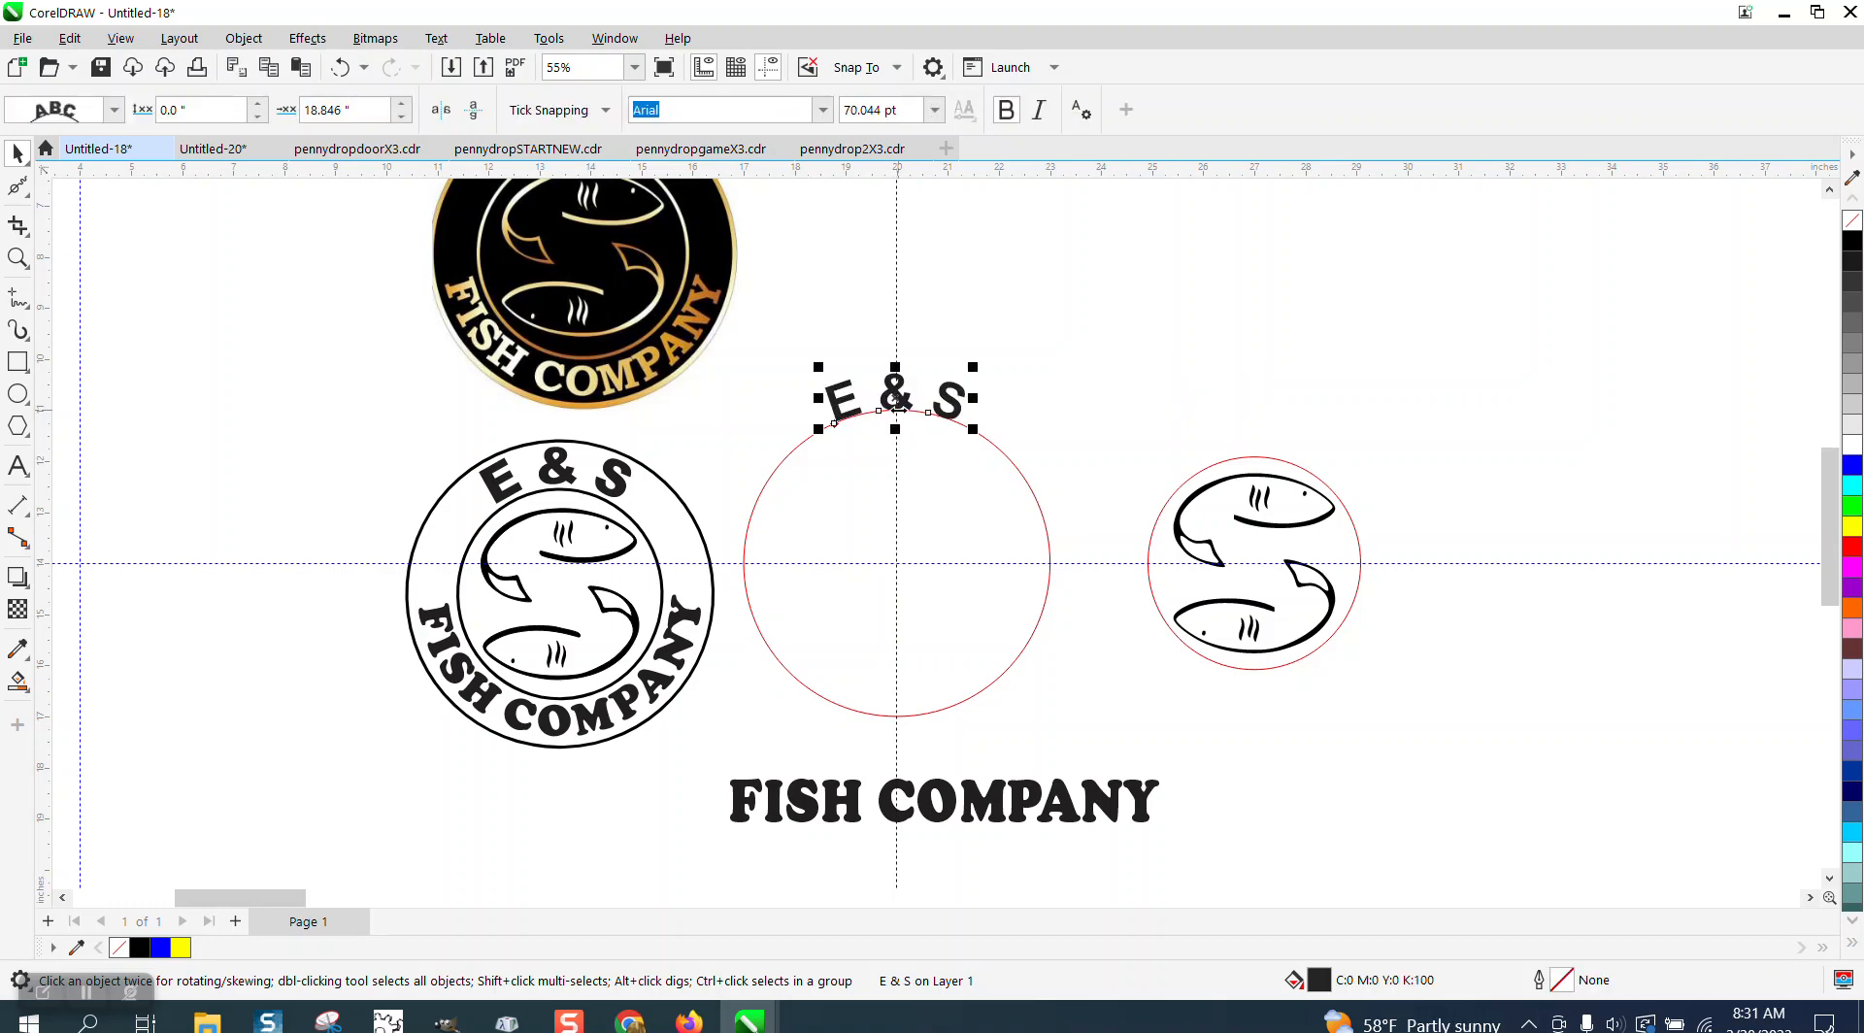
{"action": "left_click", "coordinate": [339, 68]}
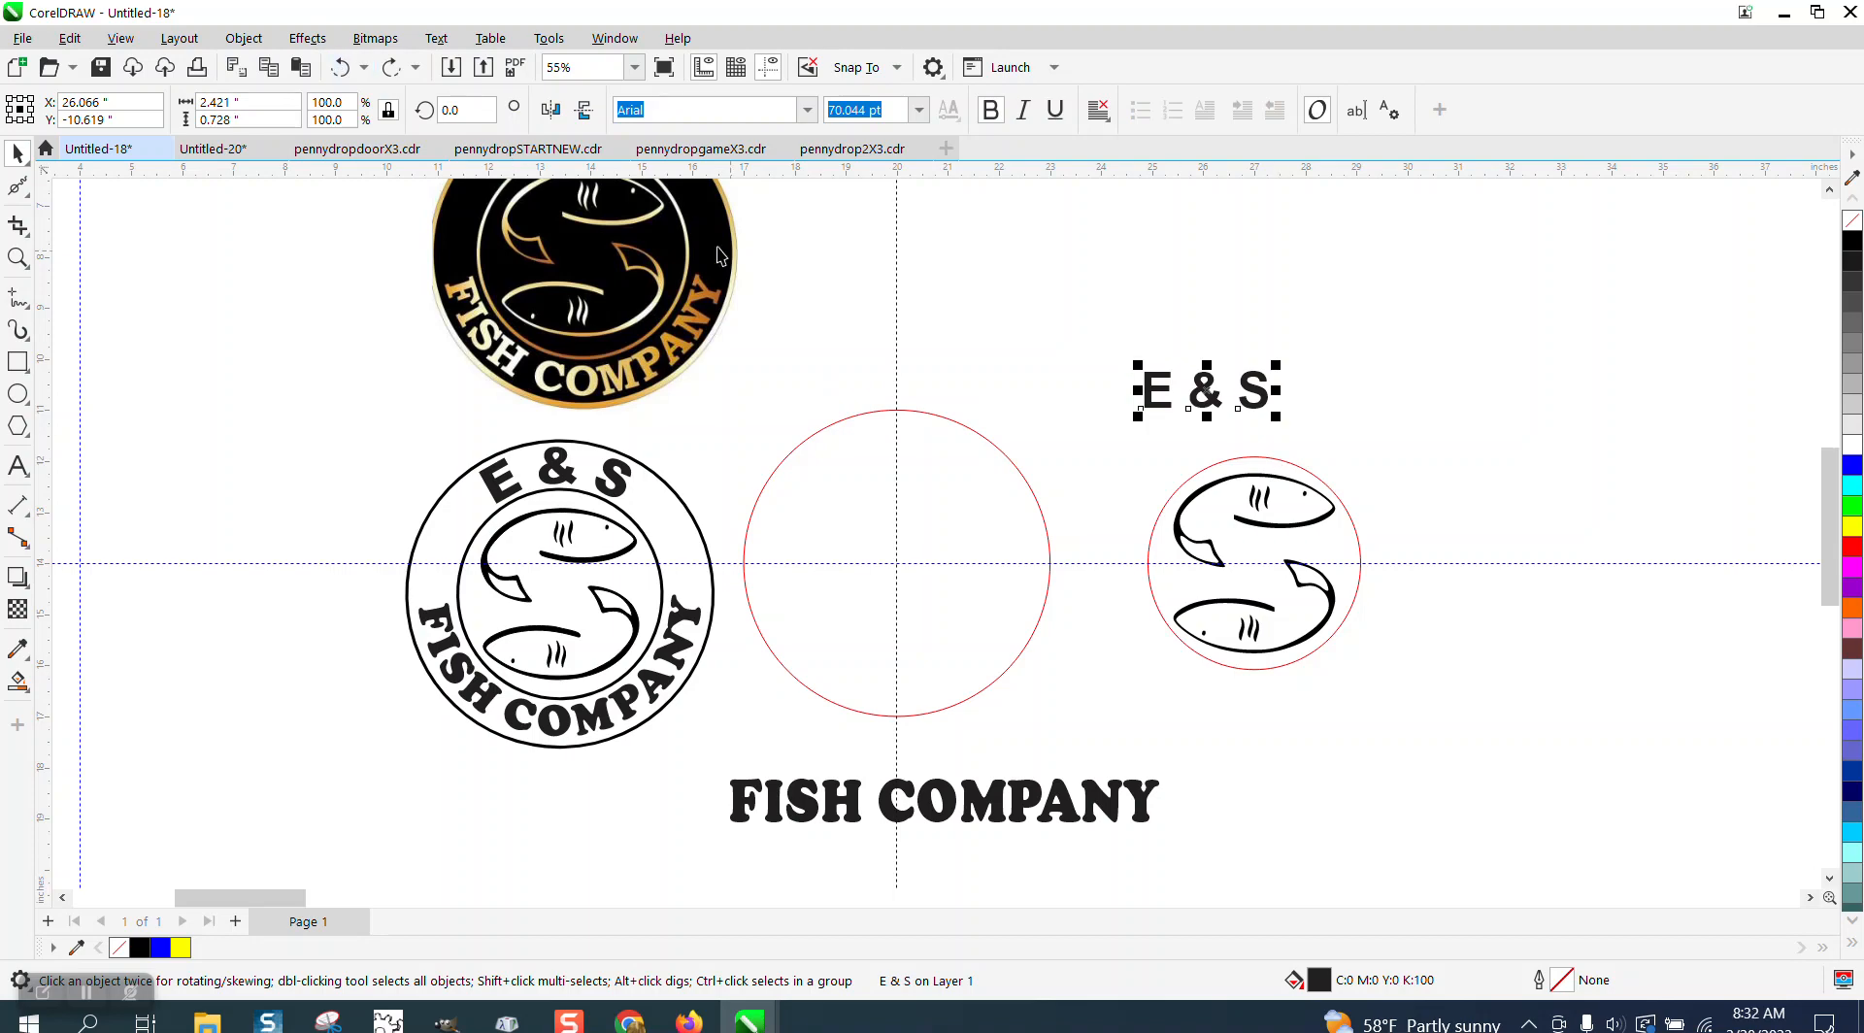
Step: Try to fit the E & S text to the top of the small circle grouped with the fish
{"action": "left_click", "coordinate": [436, 39]}
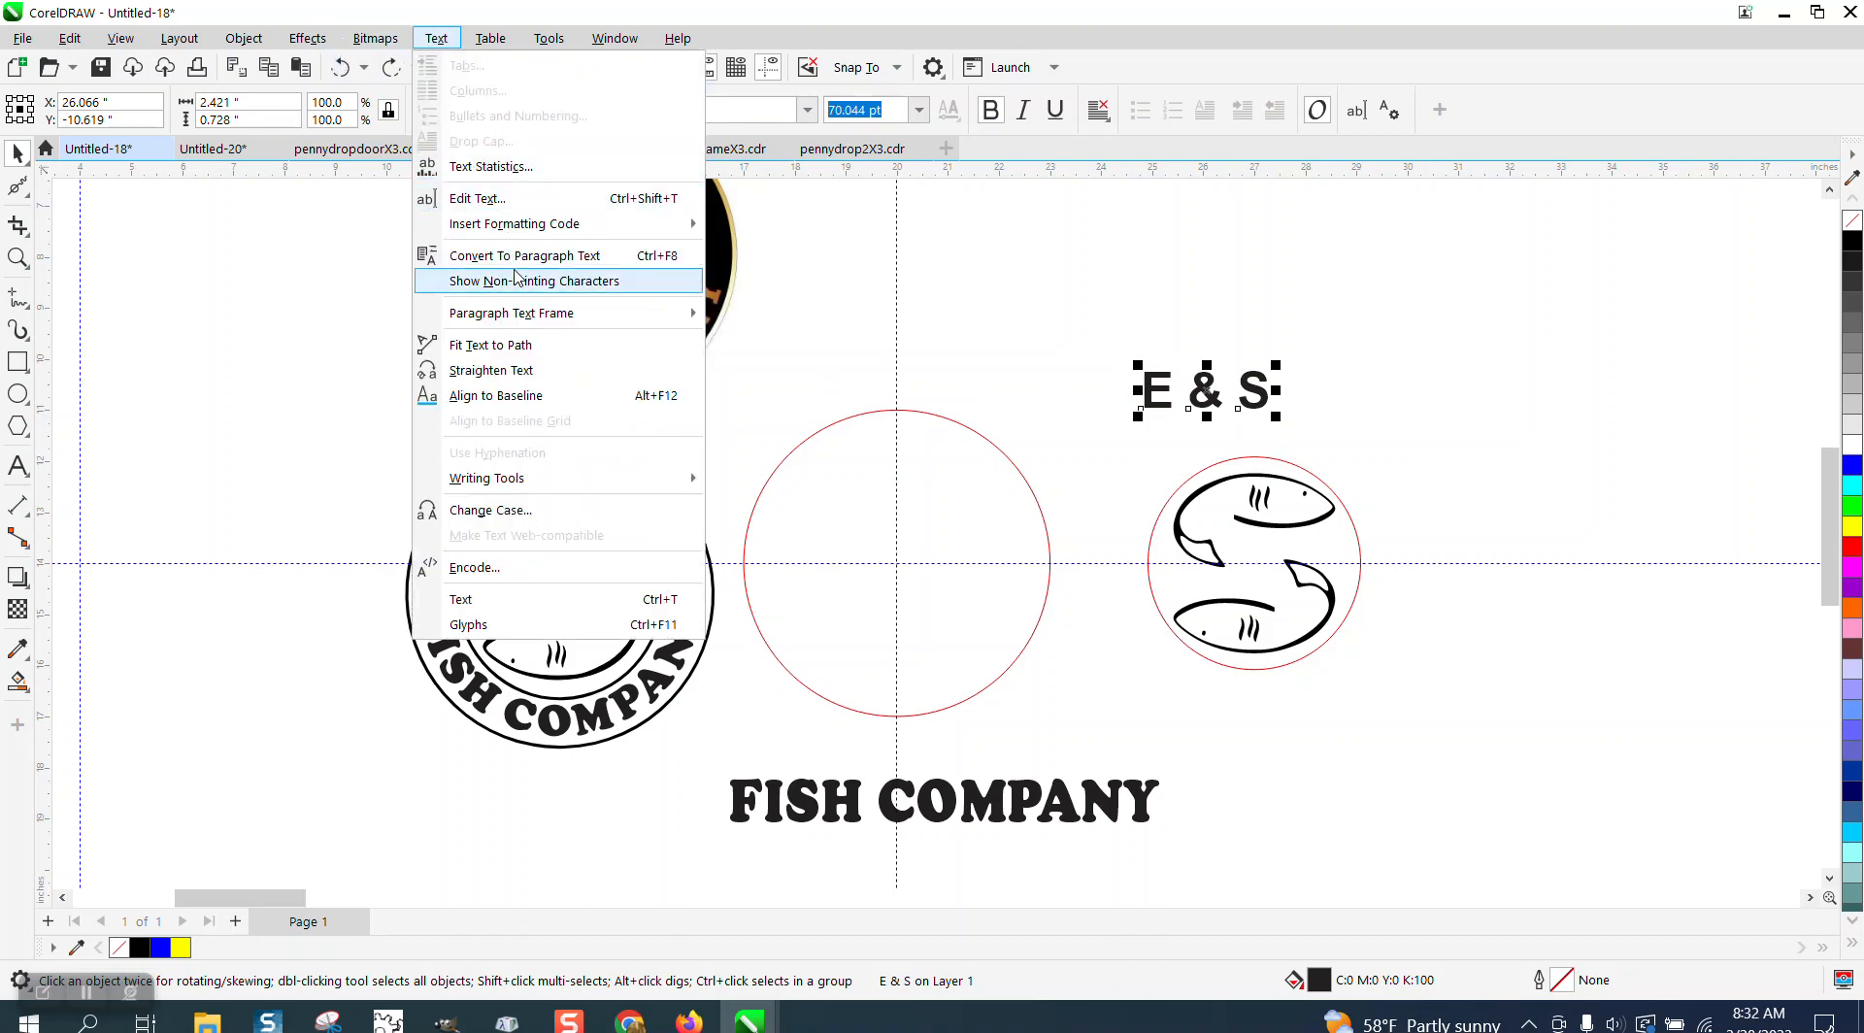
{"action": "left_click", "coordinate": [495, 345]}
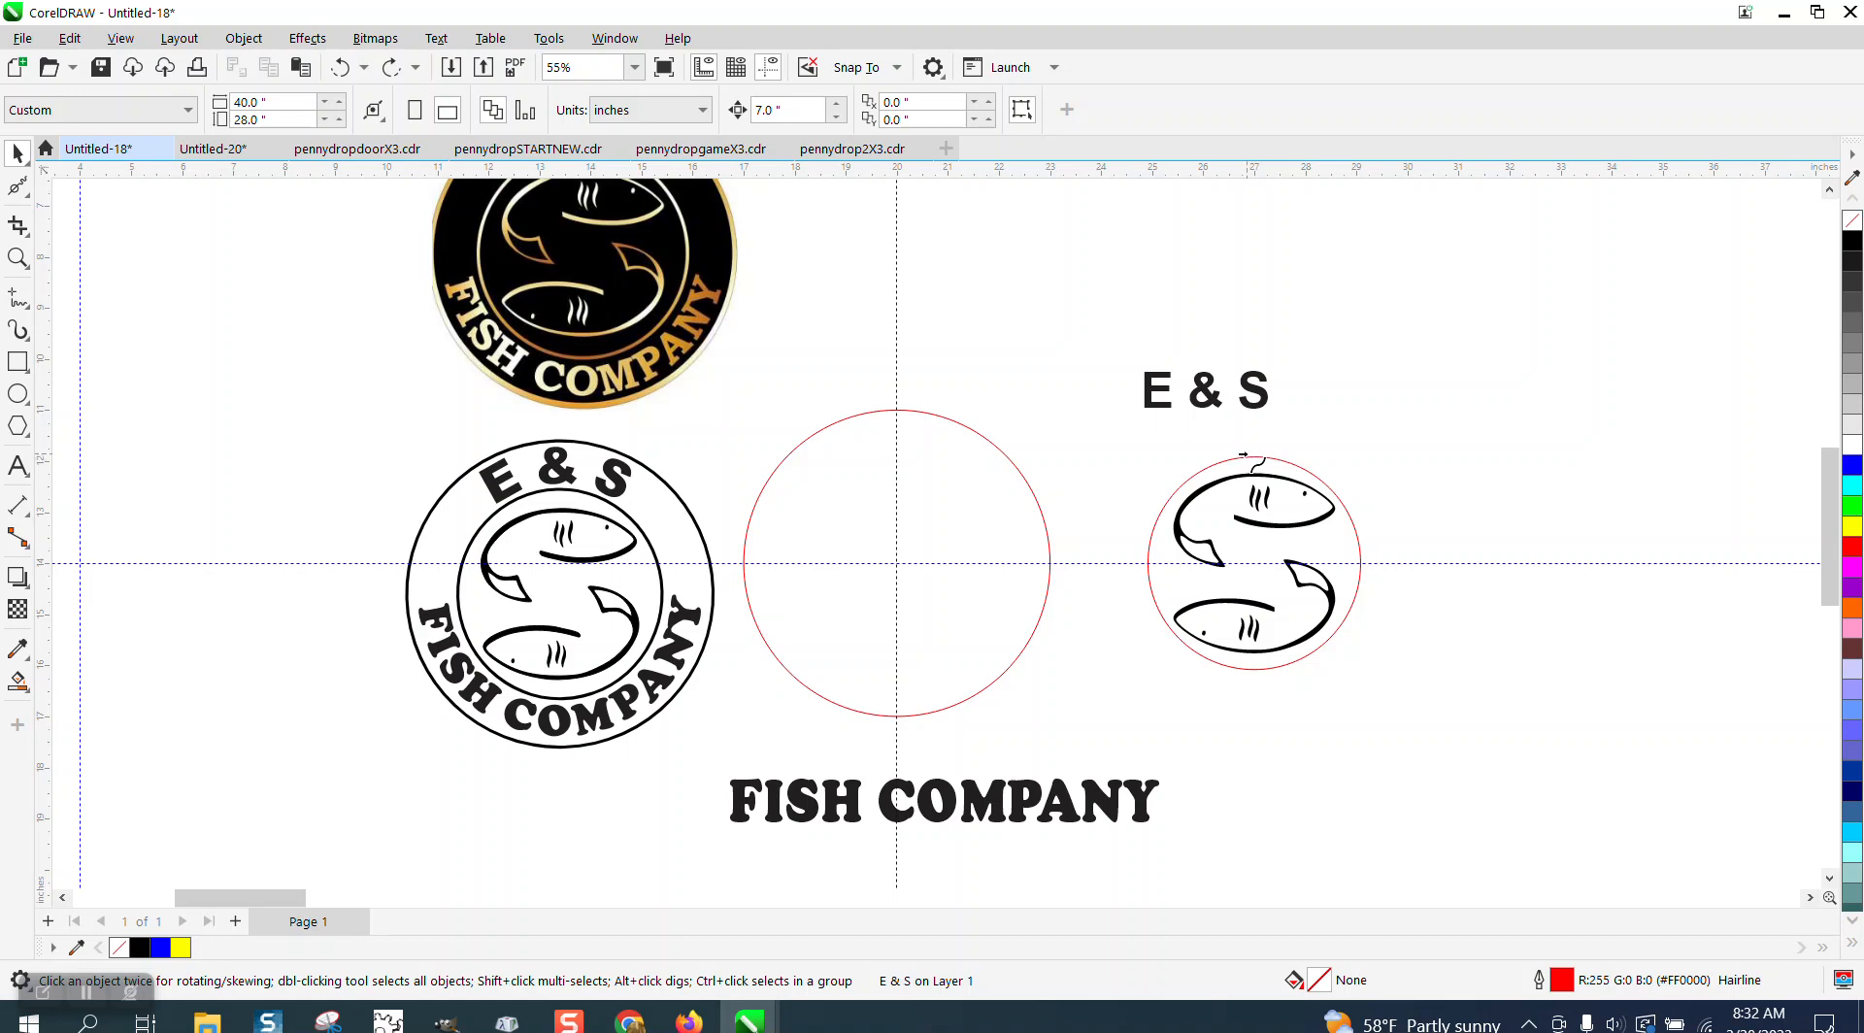
{"action": "left_click", "coordinate": [1246, 458]}
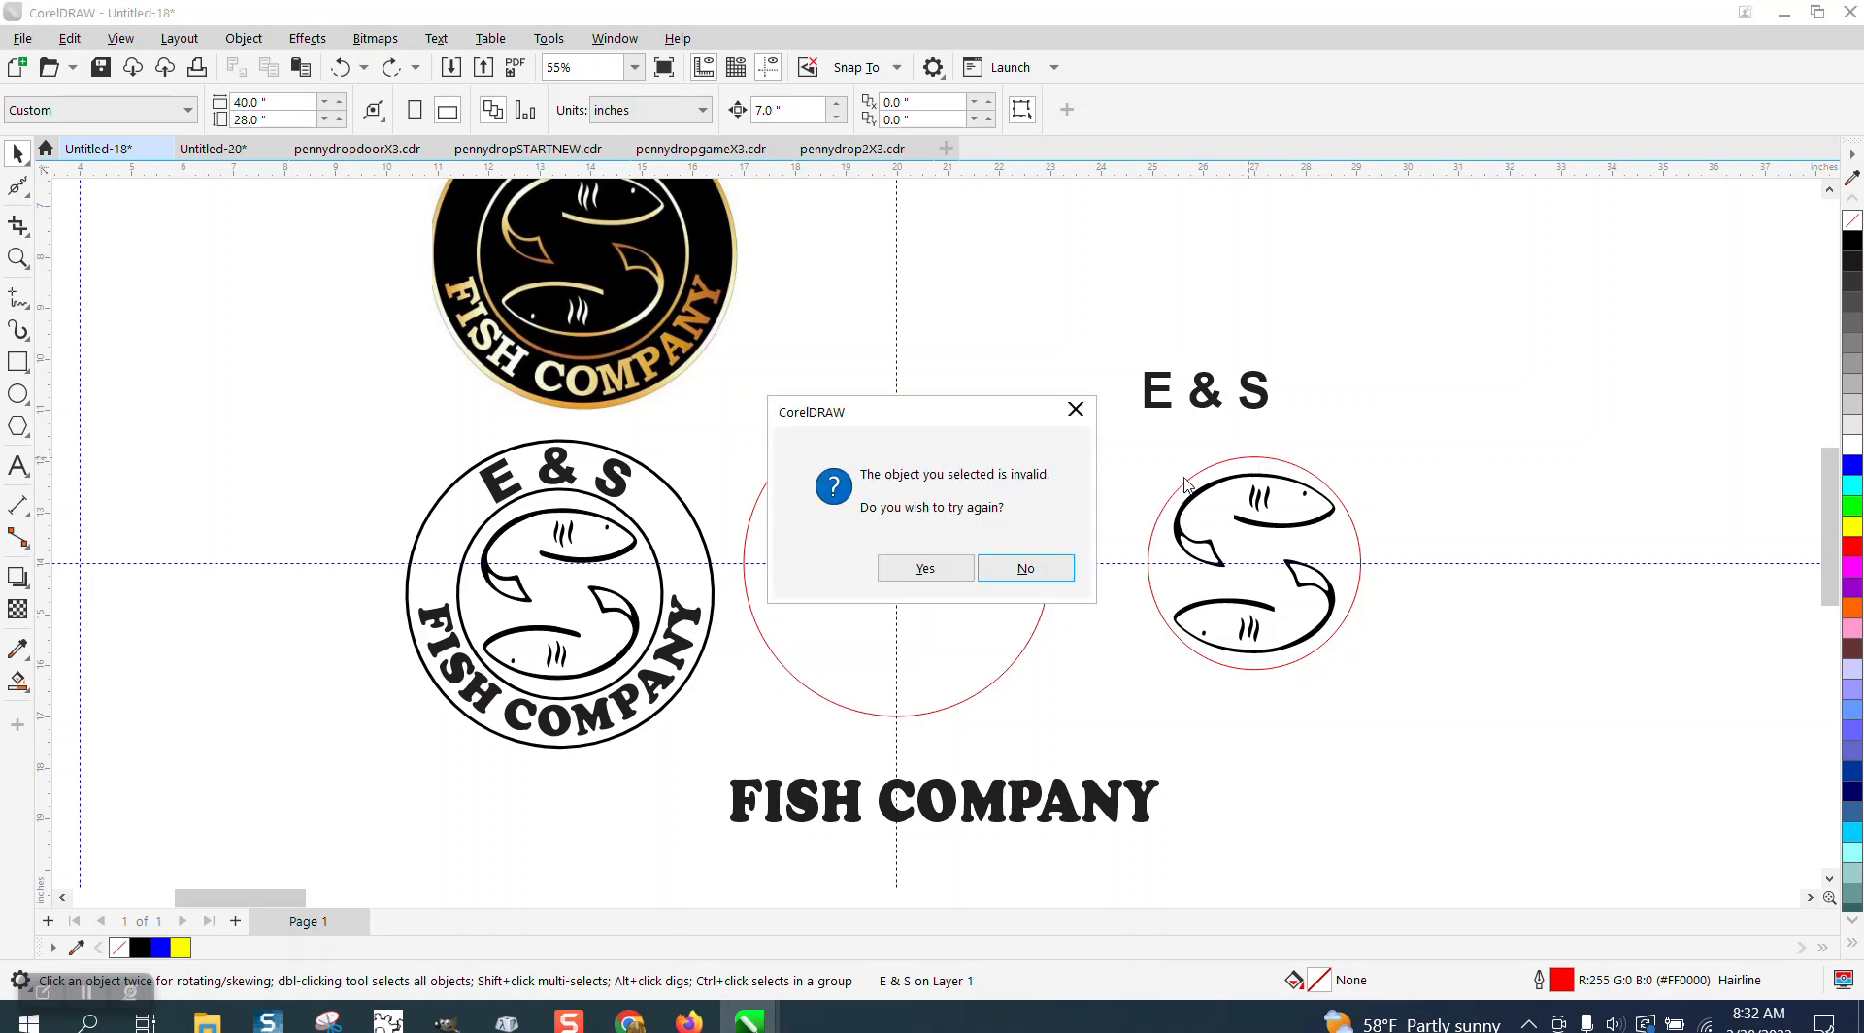
{"action": "left_click", "coordinate": [1000, 569]}
Step: Ungroup the small red circle from the two fish
{"action": "left_click", "coordinate": [1222, 471]}
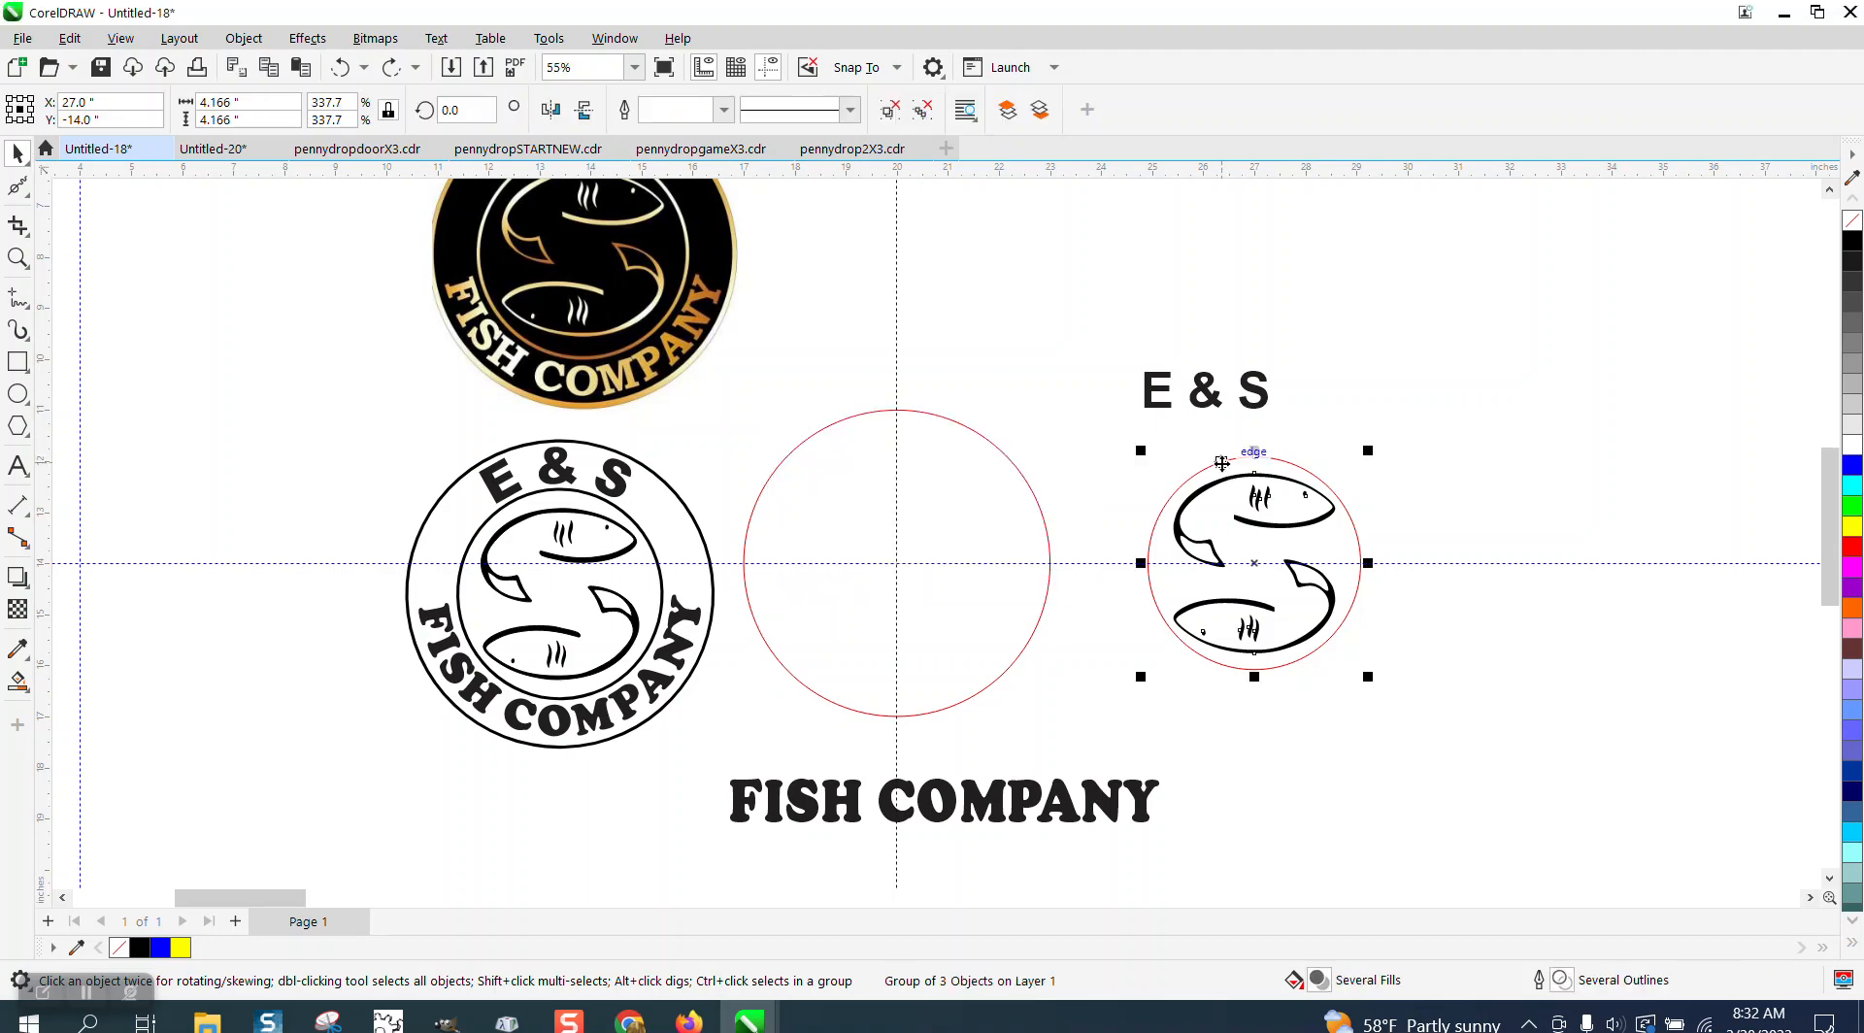
{"action": "left_click", "coordinate": [256, 44]}
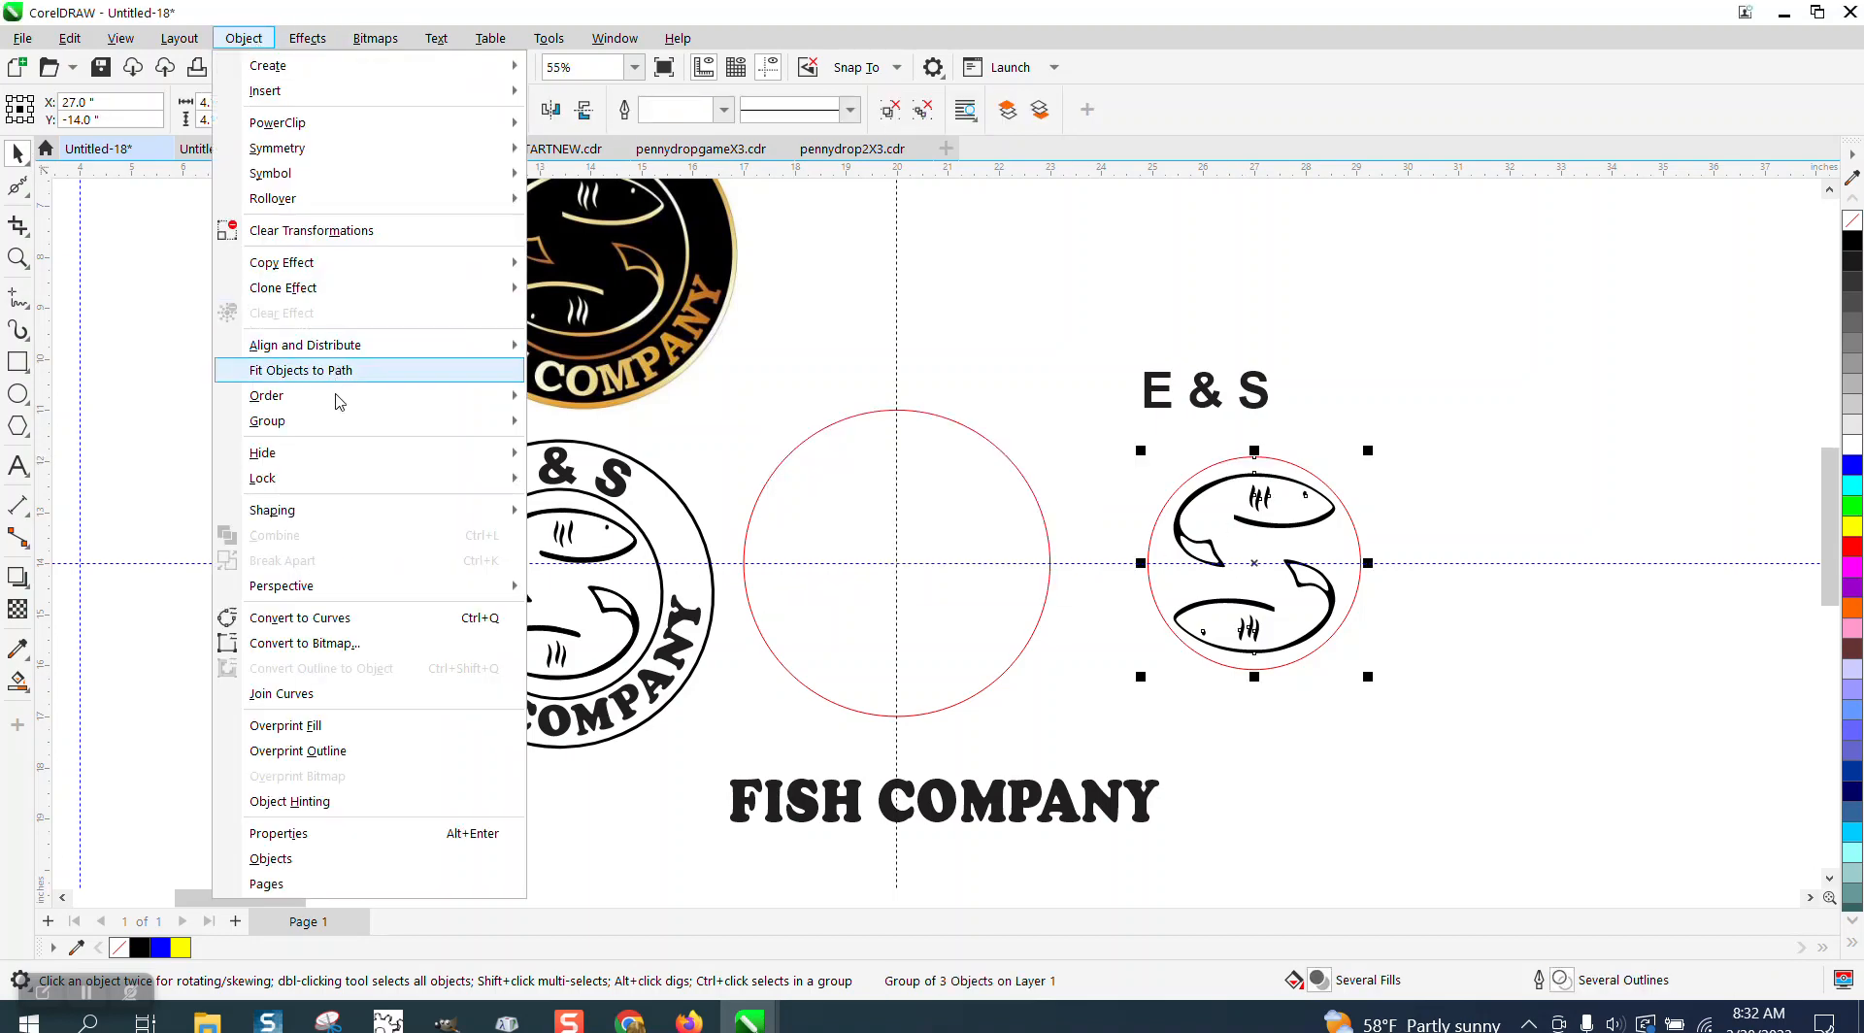
{"action": "mouse_move", "coordinate": [328, 420]}
{"action": "left_click", "coordinate": [570, 449]}
{"action": "left_click", "coordinate": [1179, 448]}
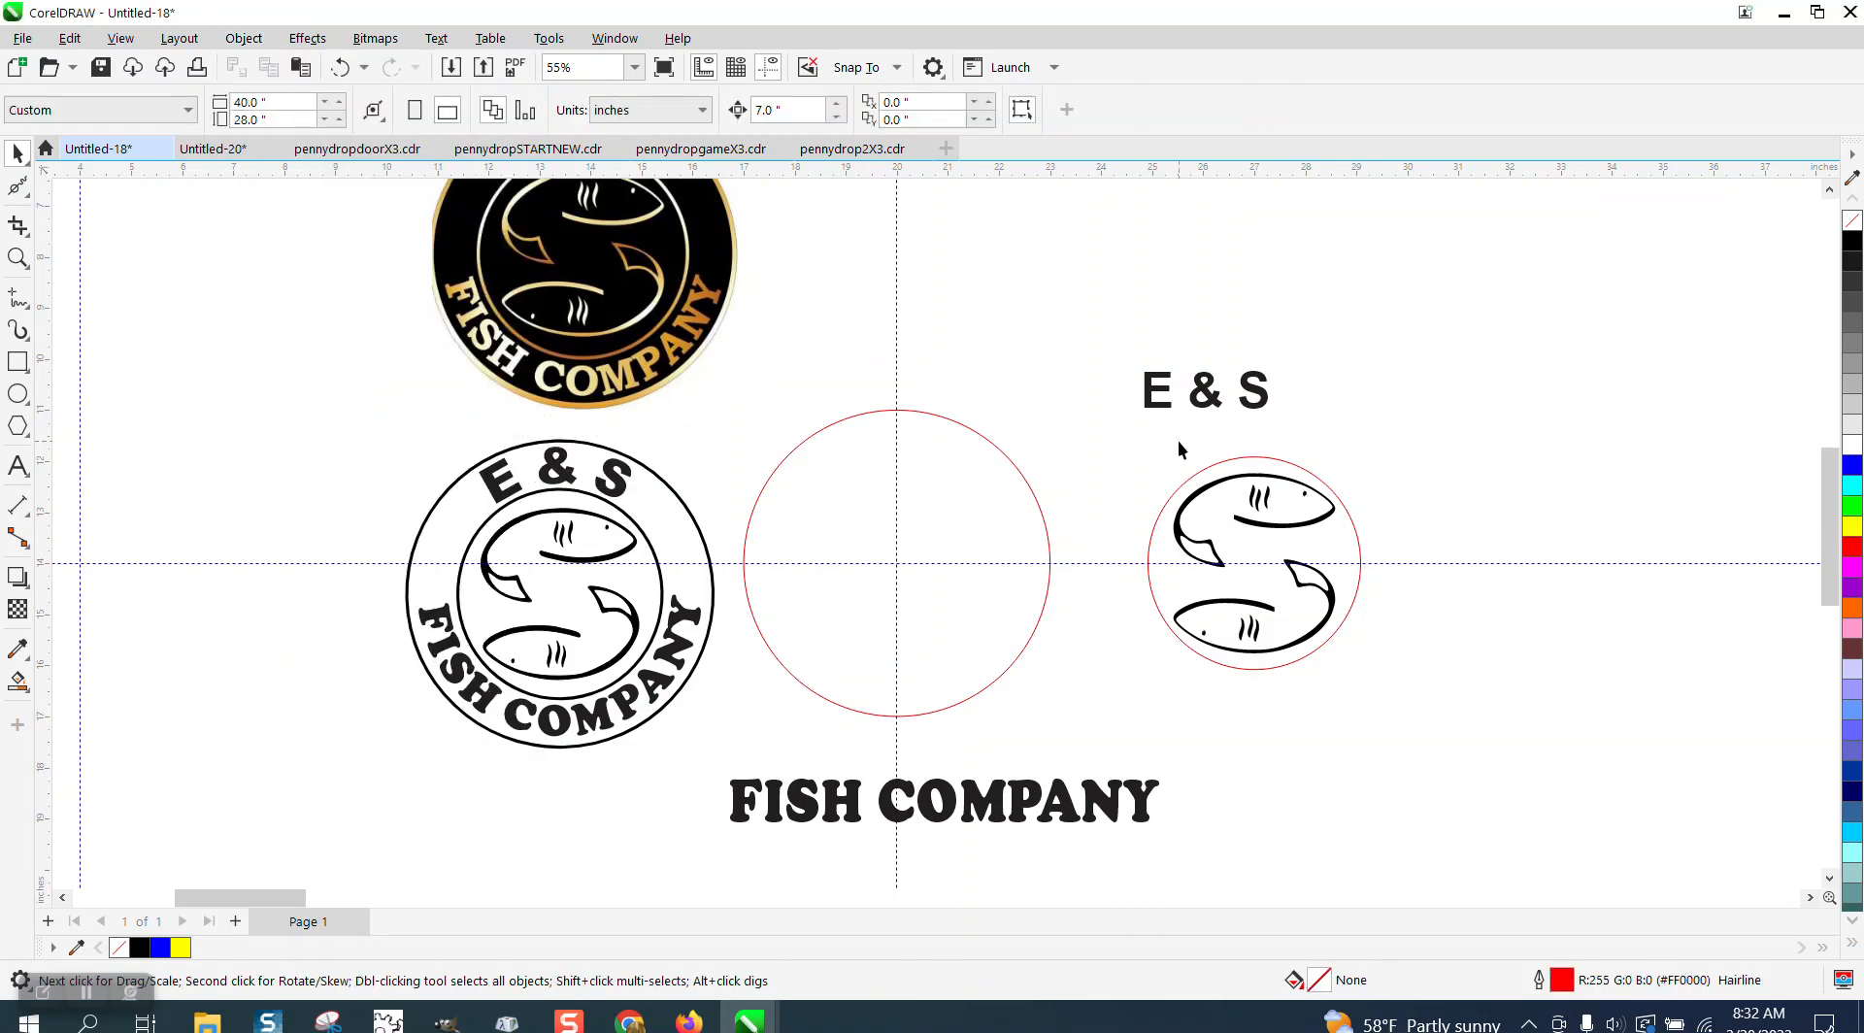
Step: Nudge the small red circle 7 inches right, away from the fish, and move the E & S text above it
{"action": "left_click", "coordinate": [1249, 460]}
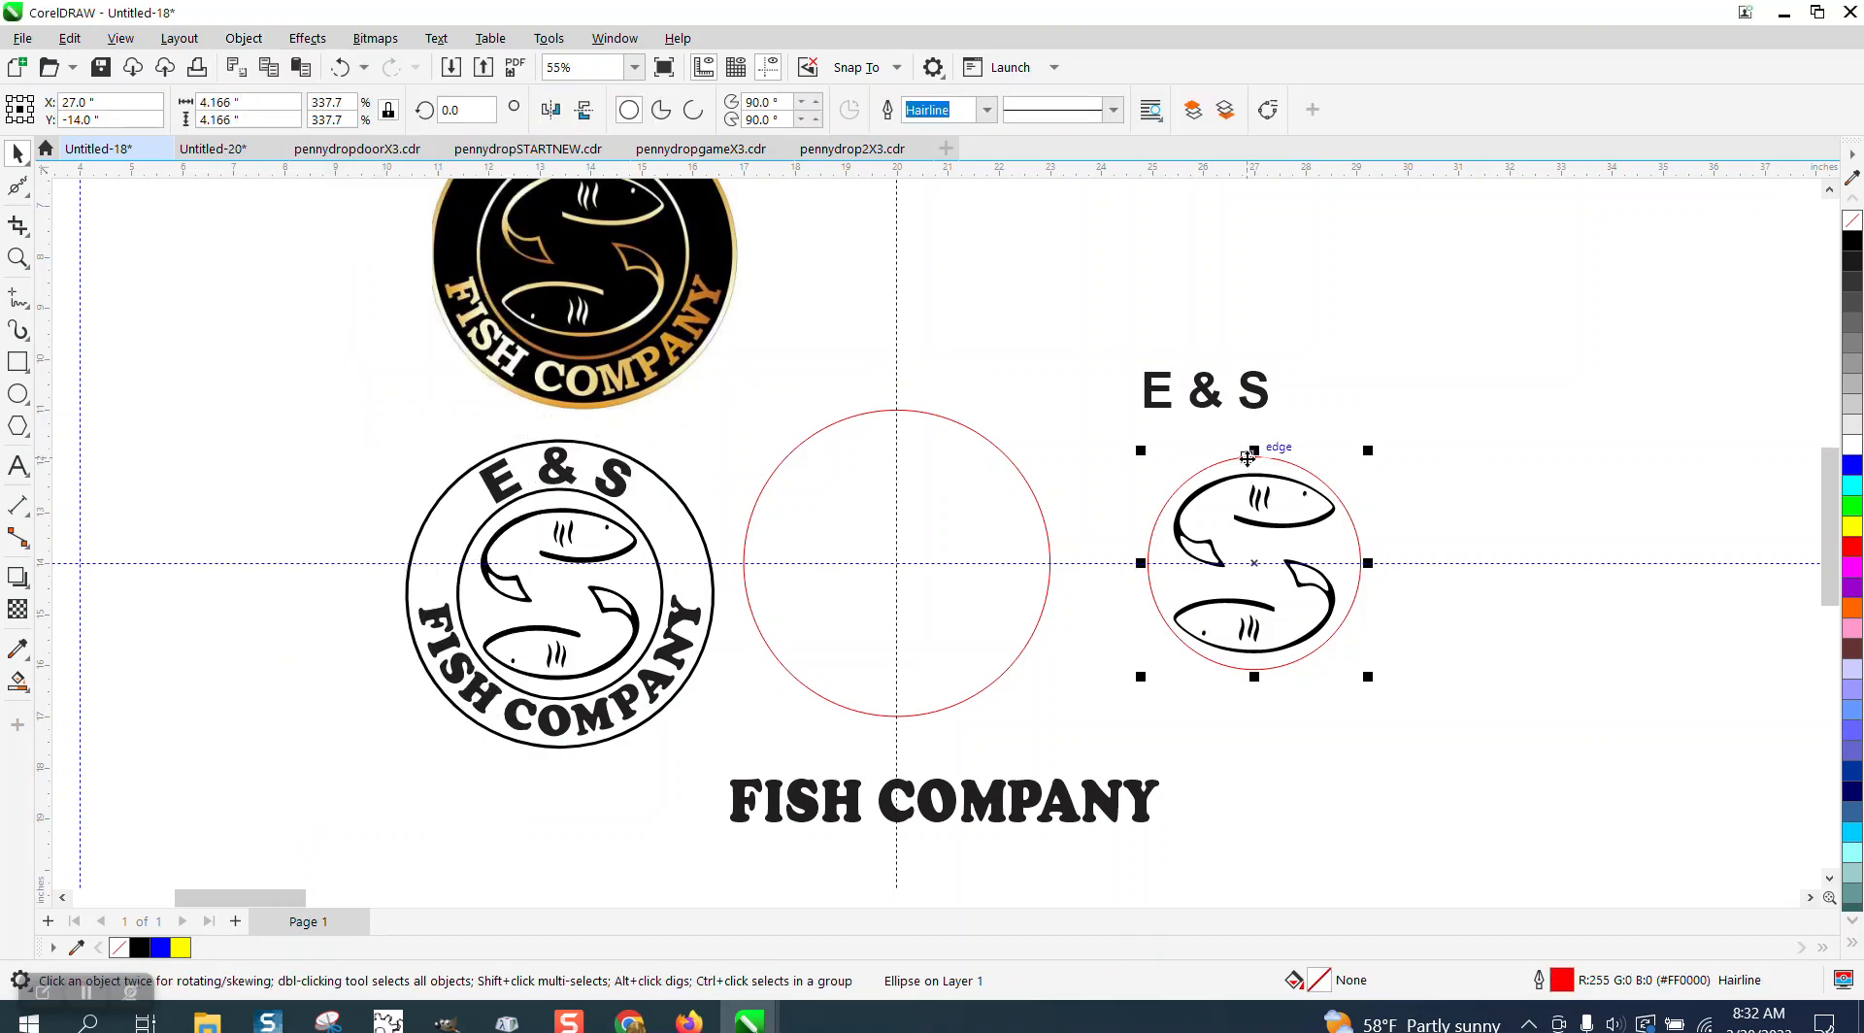
{"action": "key", "text": "Right"}
{"action": "left_click_drag", "start_coordinate": [1254, 403], "coordinate": [1643, 416]}
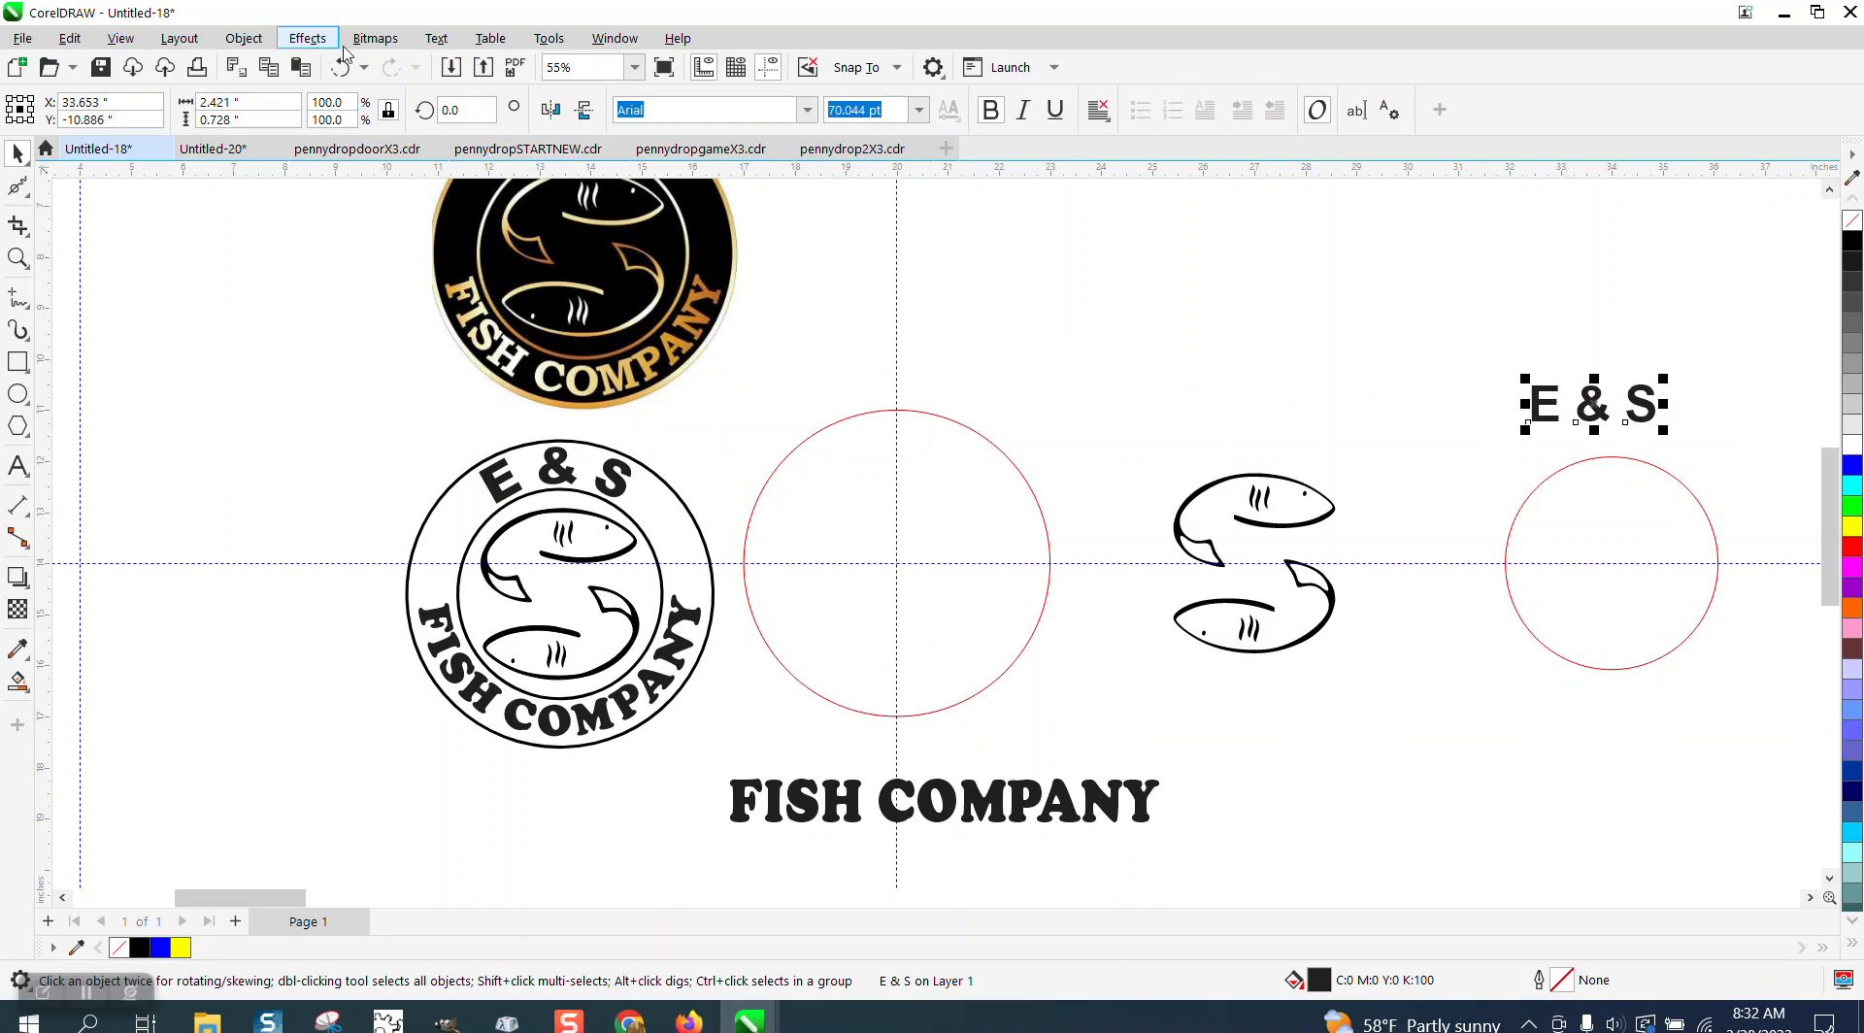
Step: Fit the E & S text to the top of the small red circle, centred on its outside edge
{"action": "left_click", "coordinate": [436, 38]}
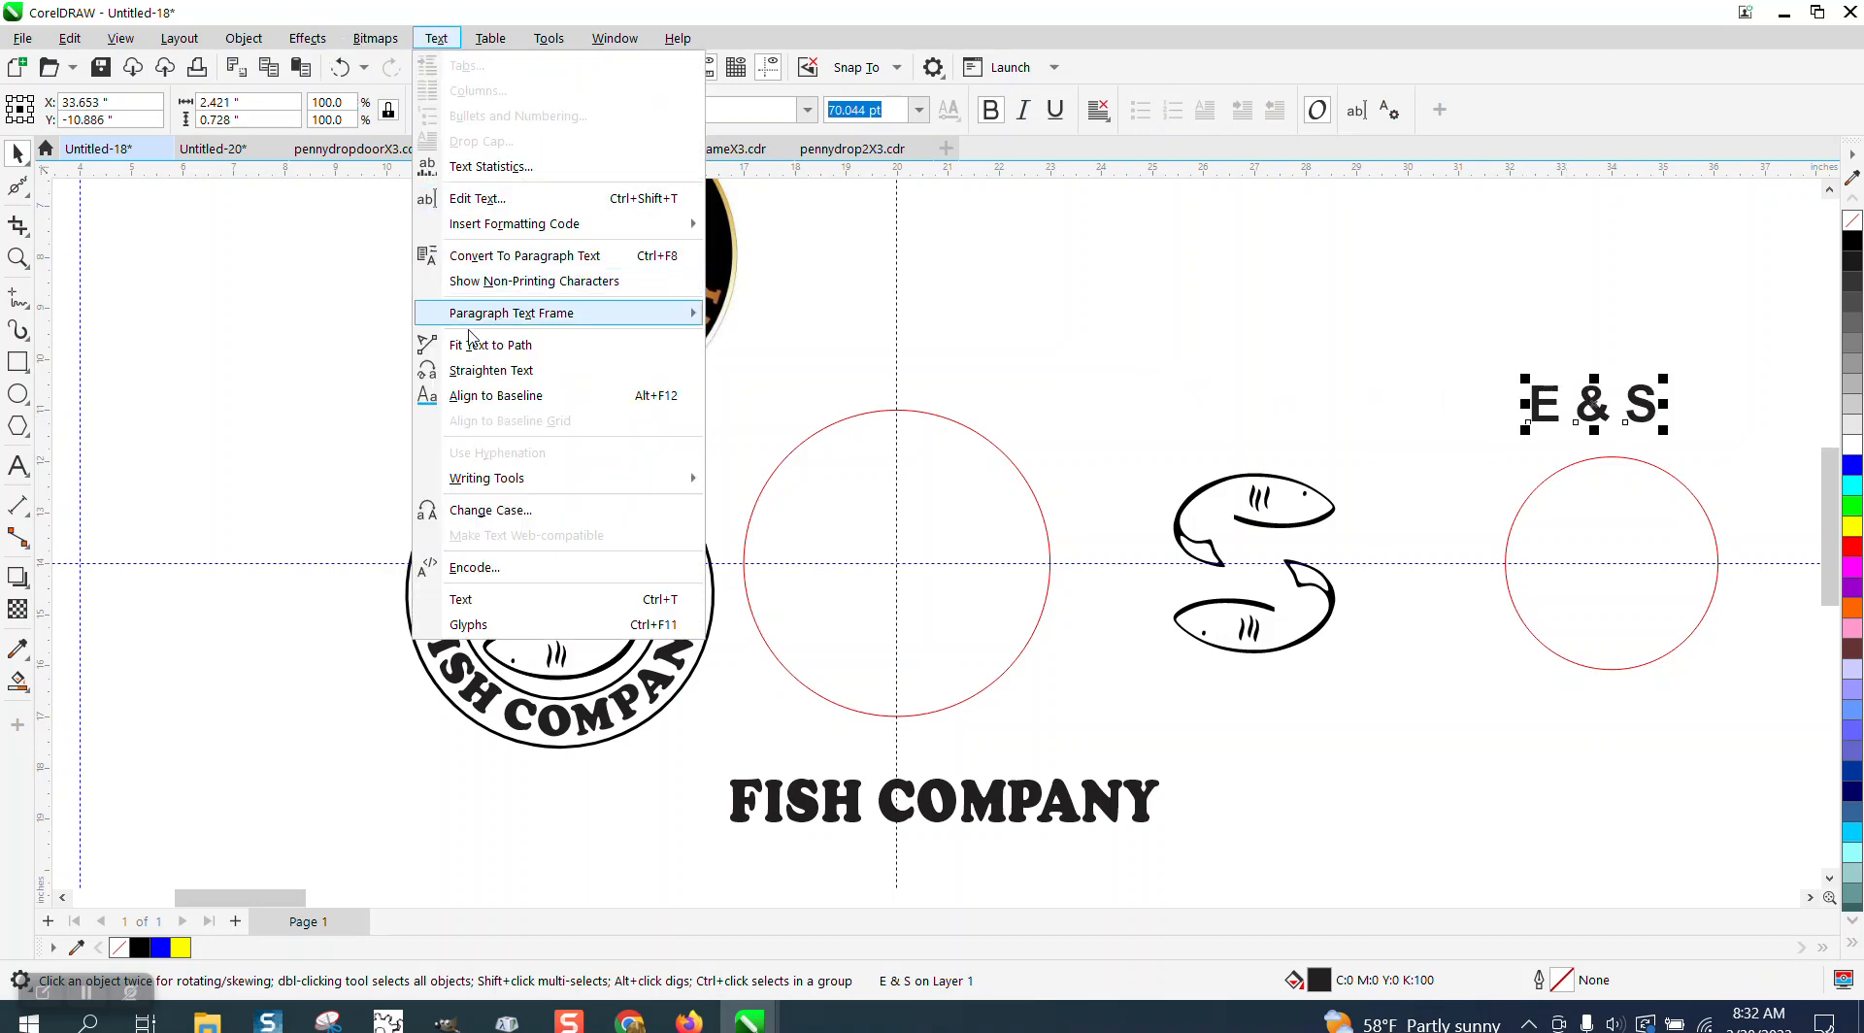
{"action": "left_click", "coordinate": [1065, 367]}
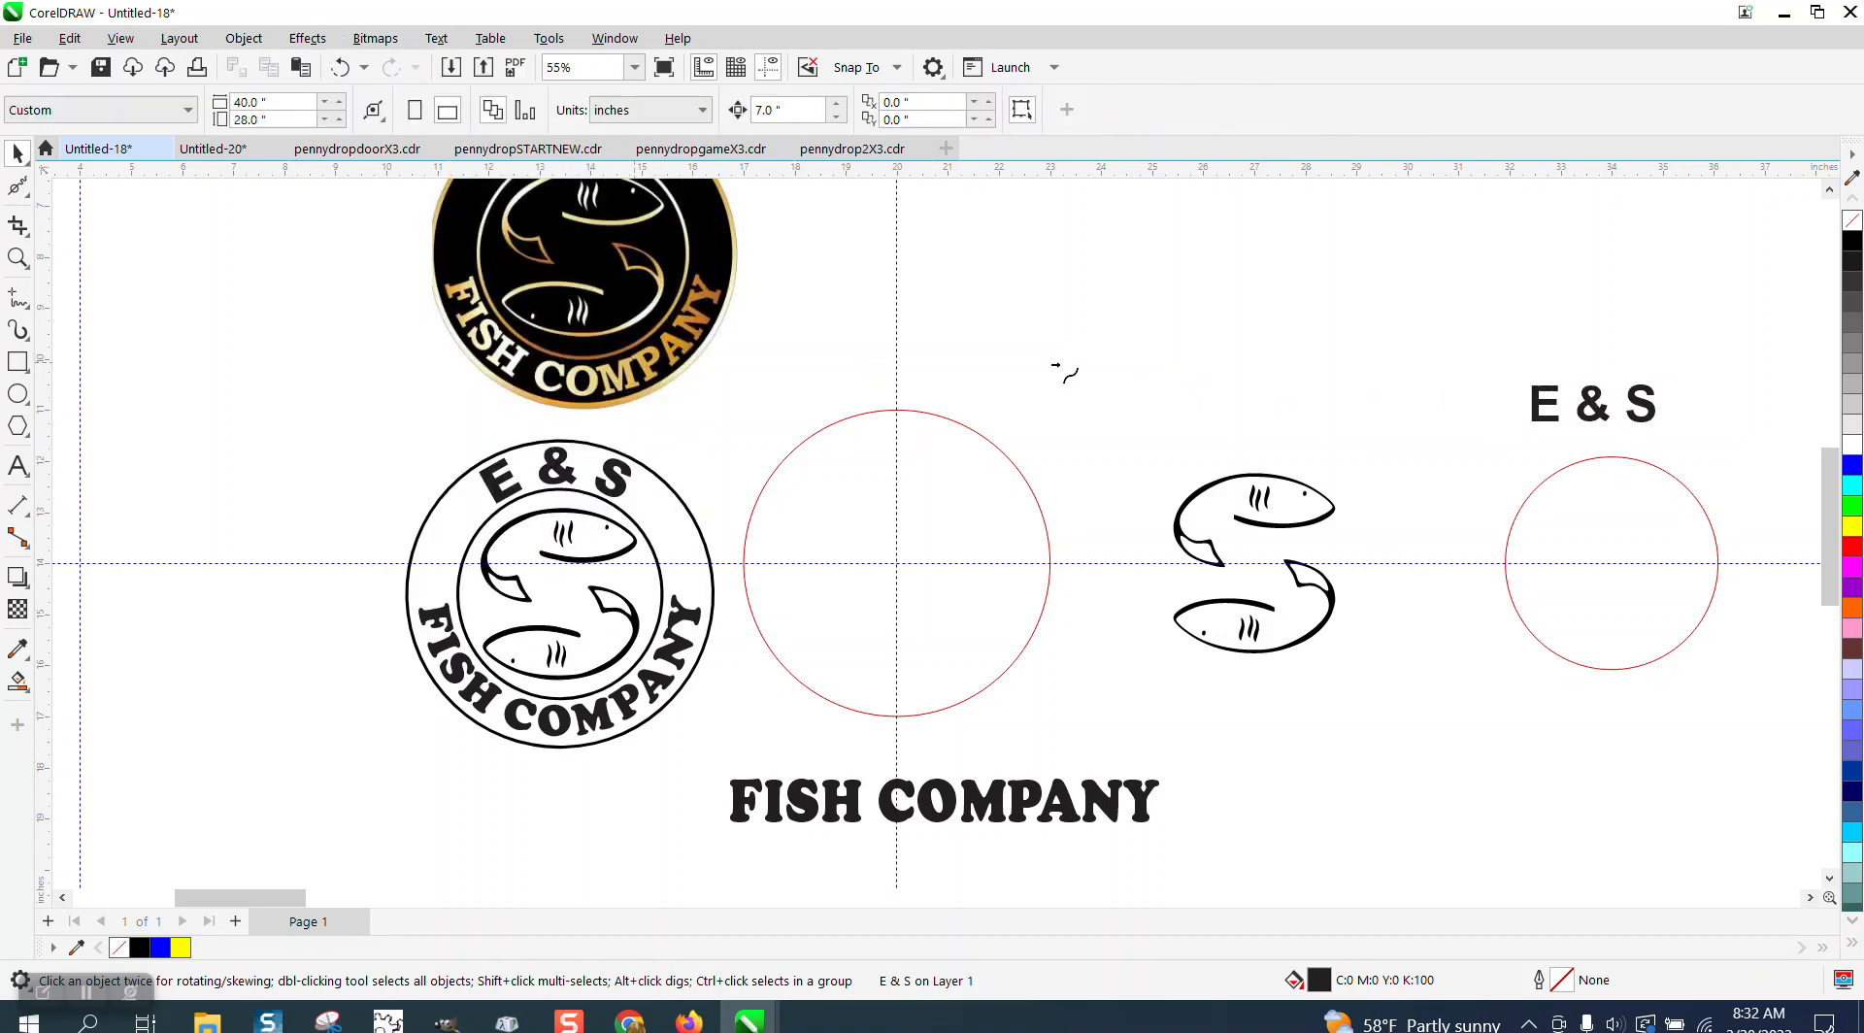
{"action": "left_click", "coordinate": [1608, 457]}
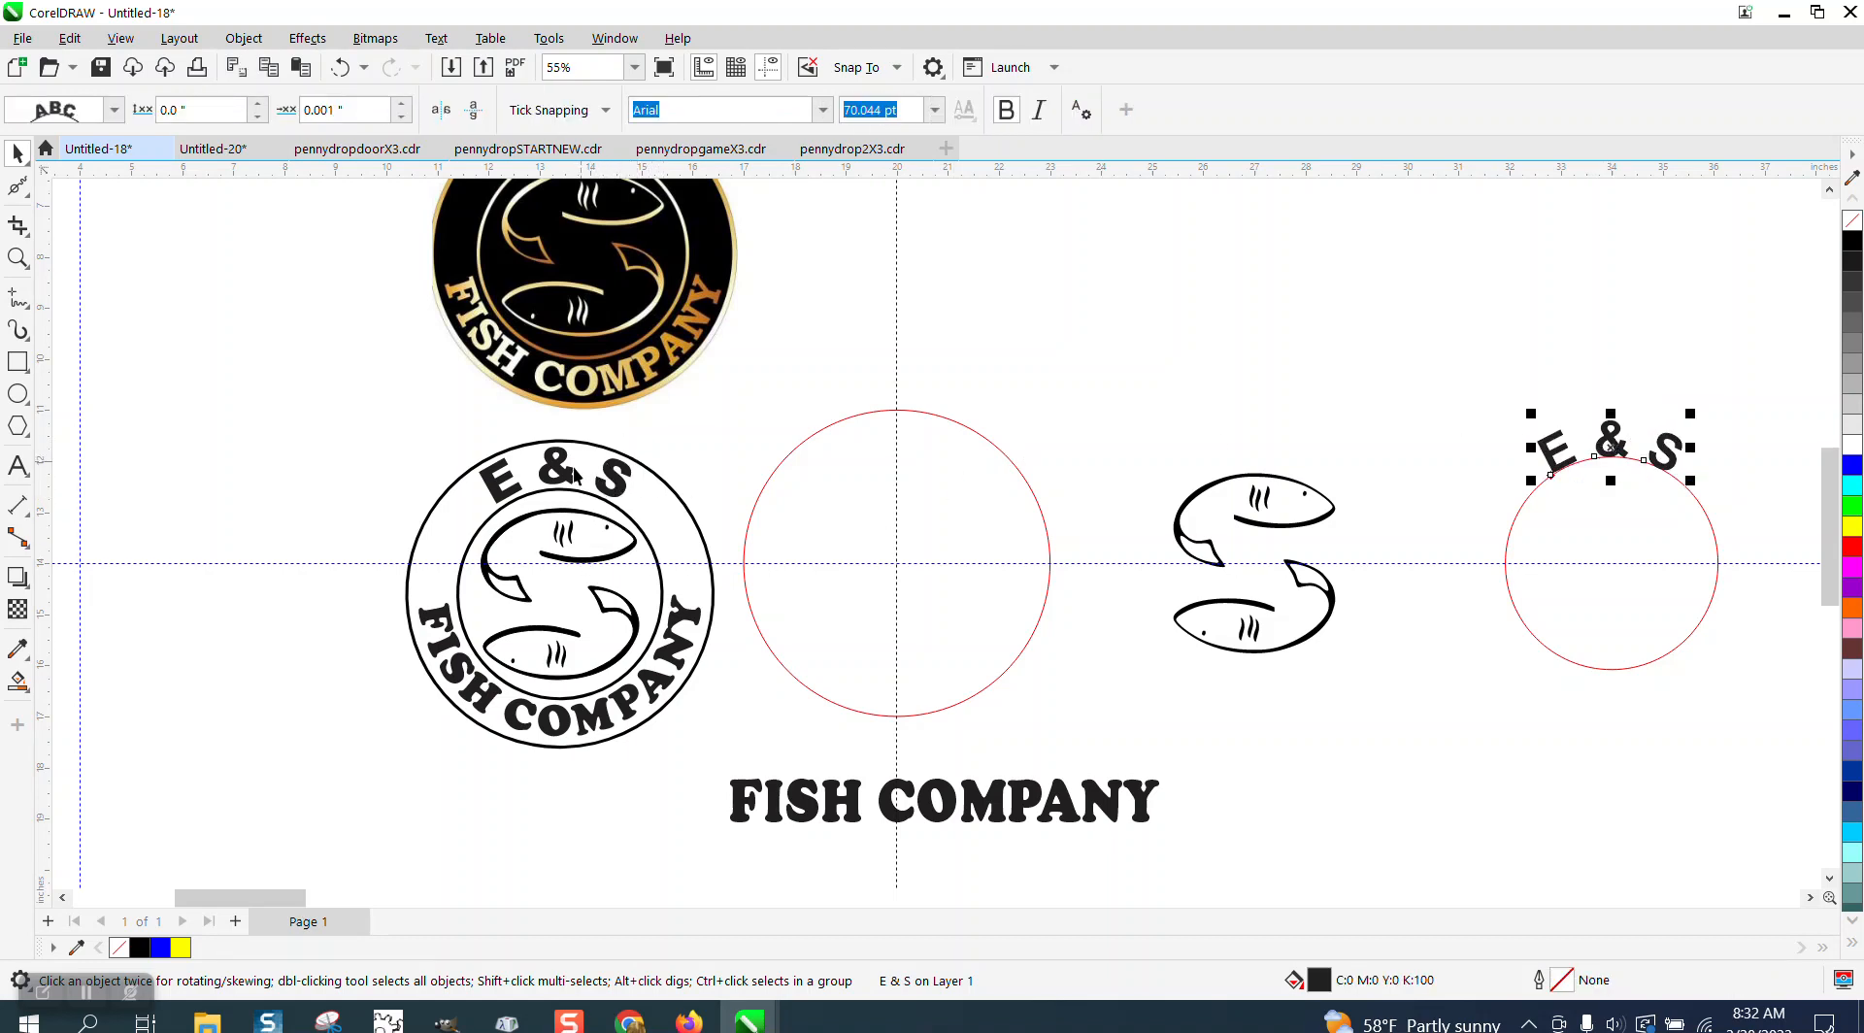
Step: Try fitting the full-size FISH COMPANY text along the bottom of the large red circle, and undo the fit
{"action": "left_click", "coordinate": [991, 799]}
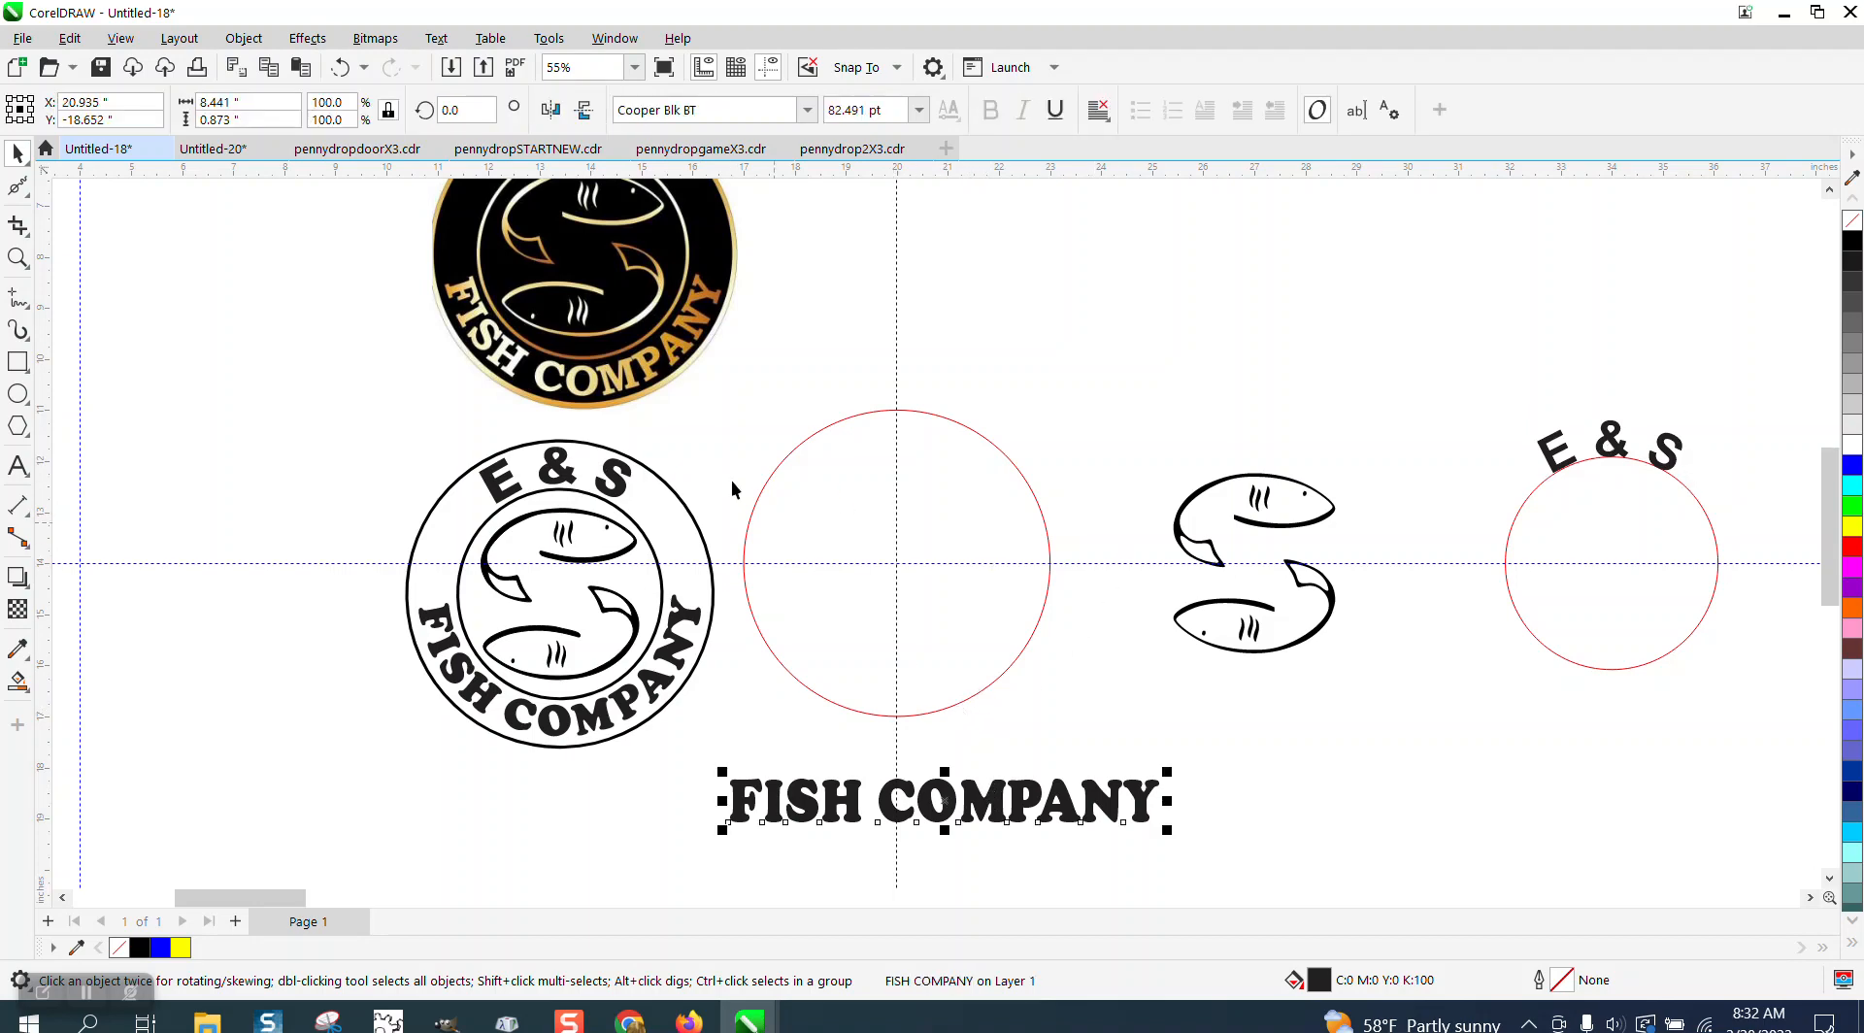
{"action": "left_click", "coordinate": [439, 38]}
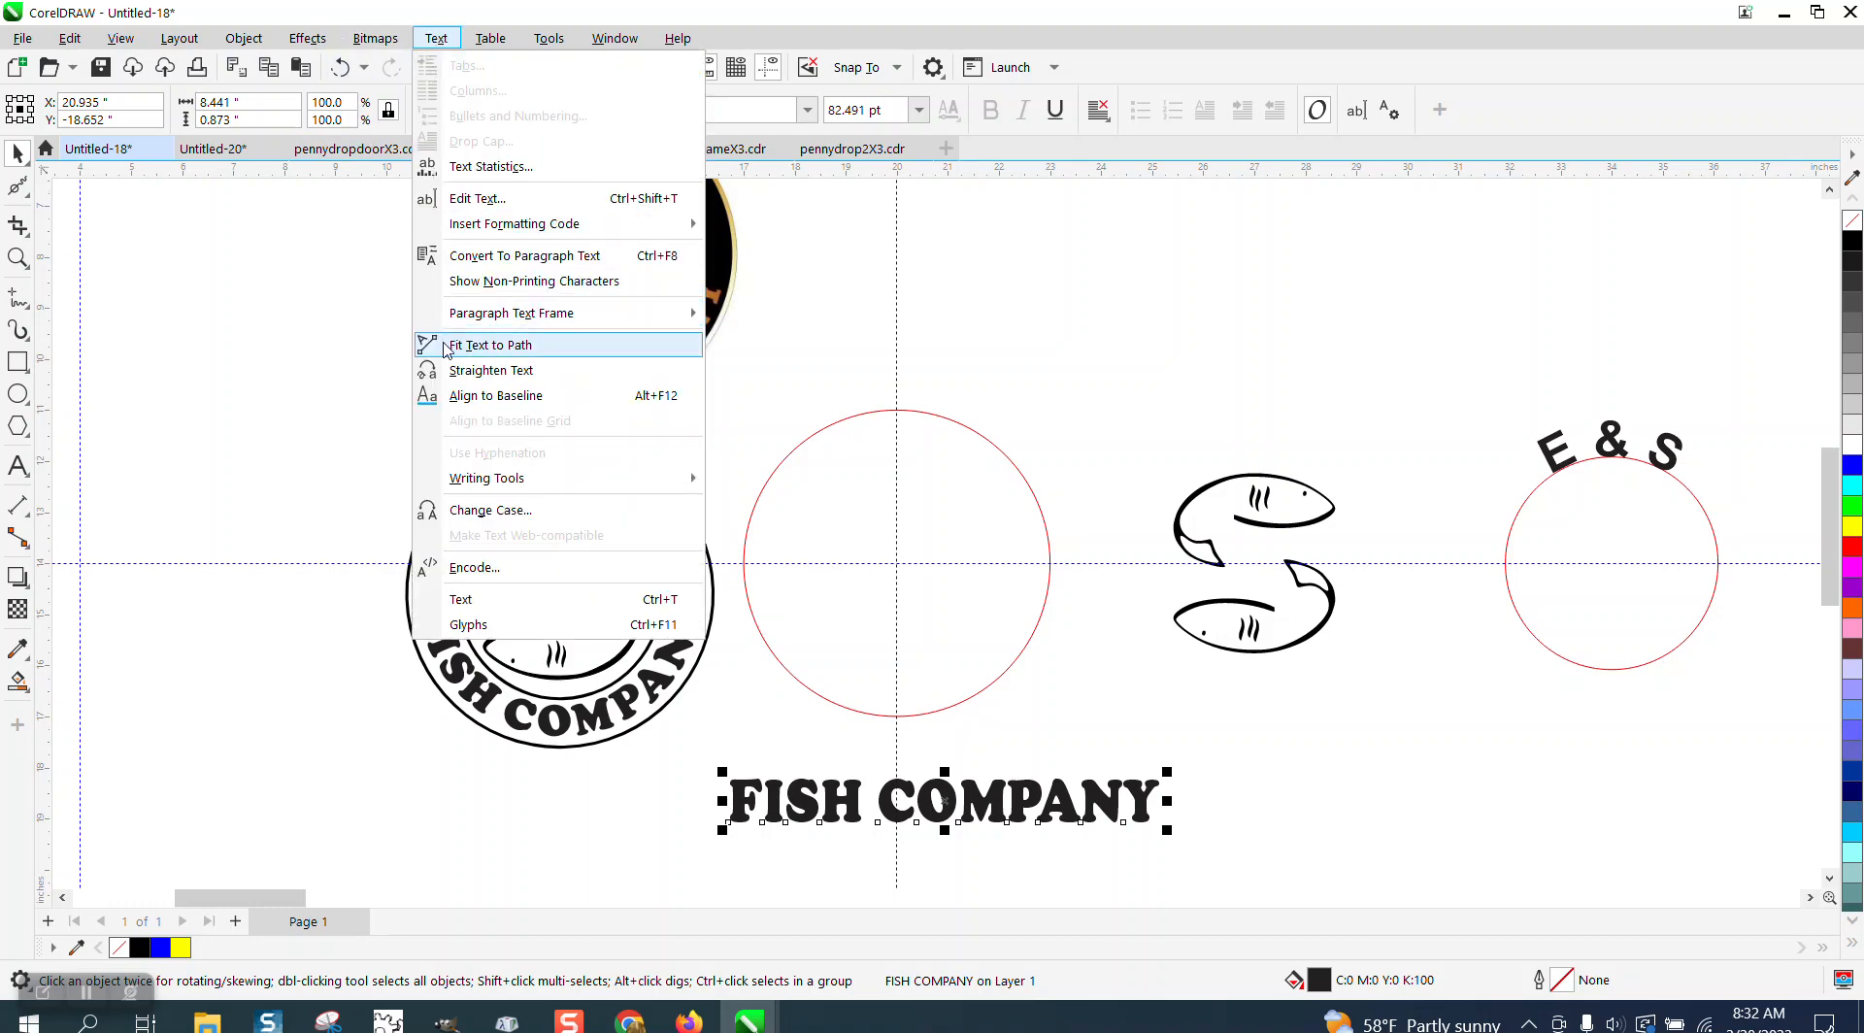
{"action": "left_click", "coordinate": [476, 344]}
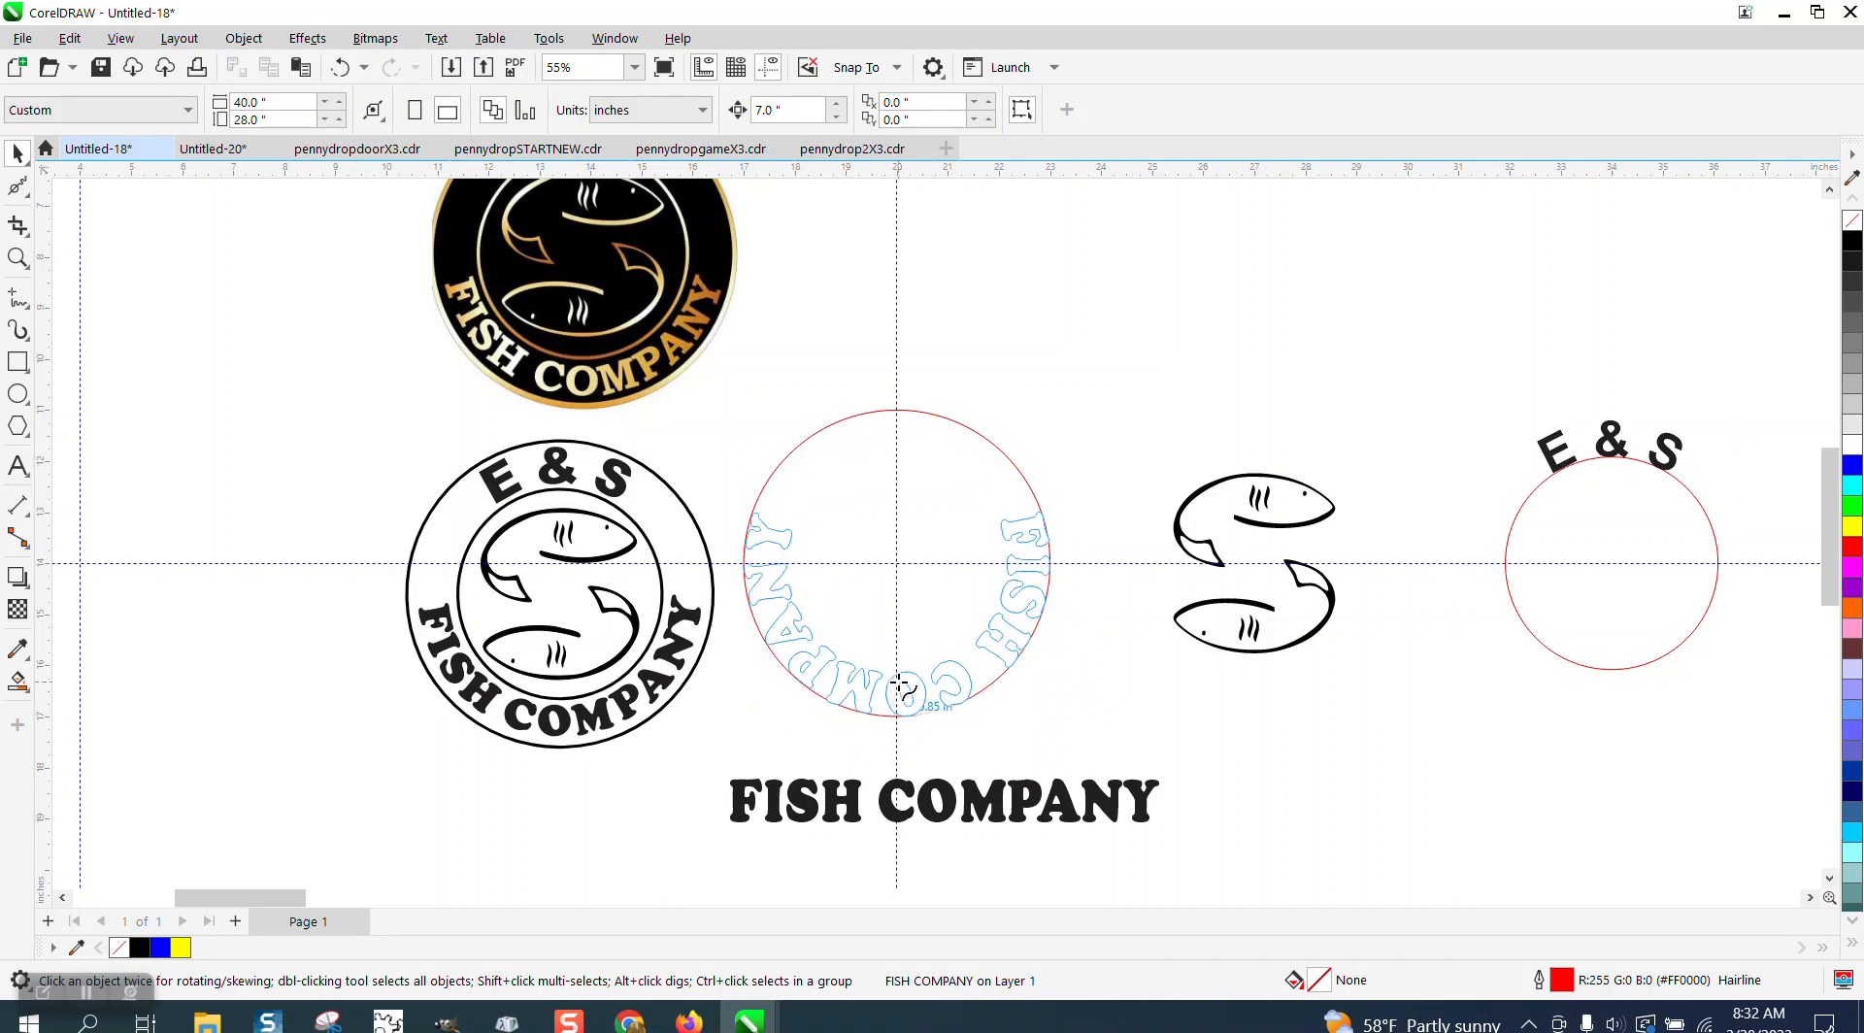
{"action": "left_click", "coordinate": [898, 684]}
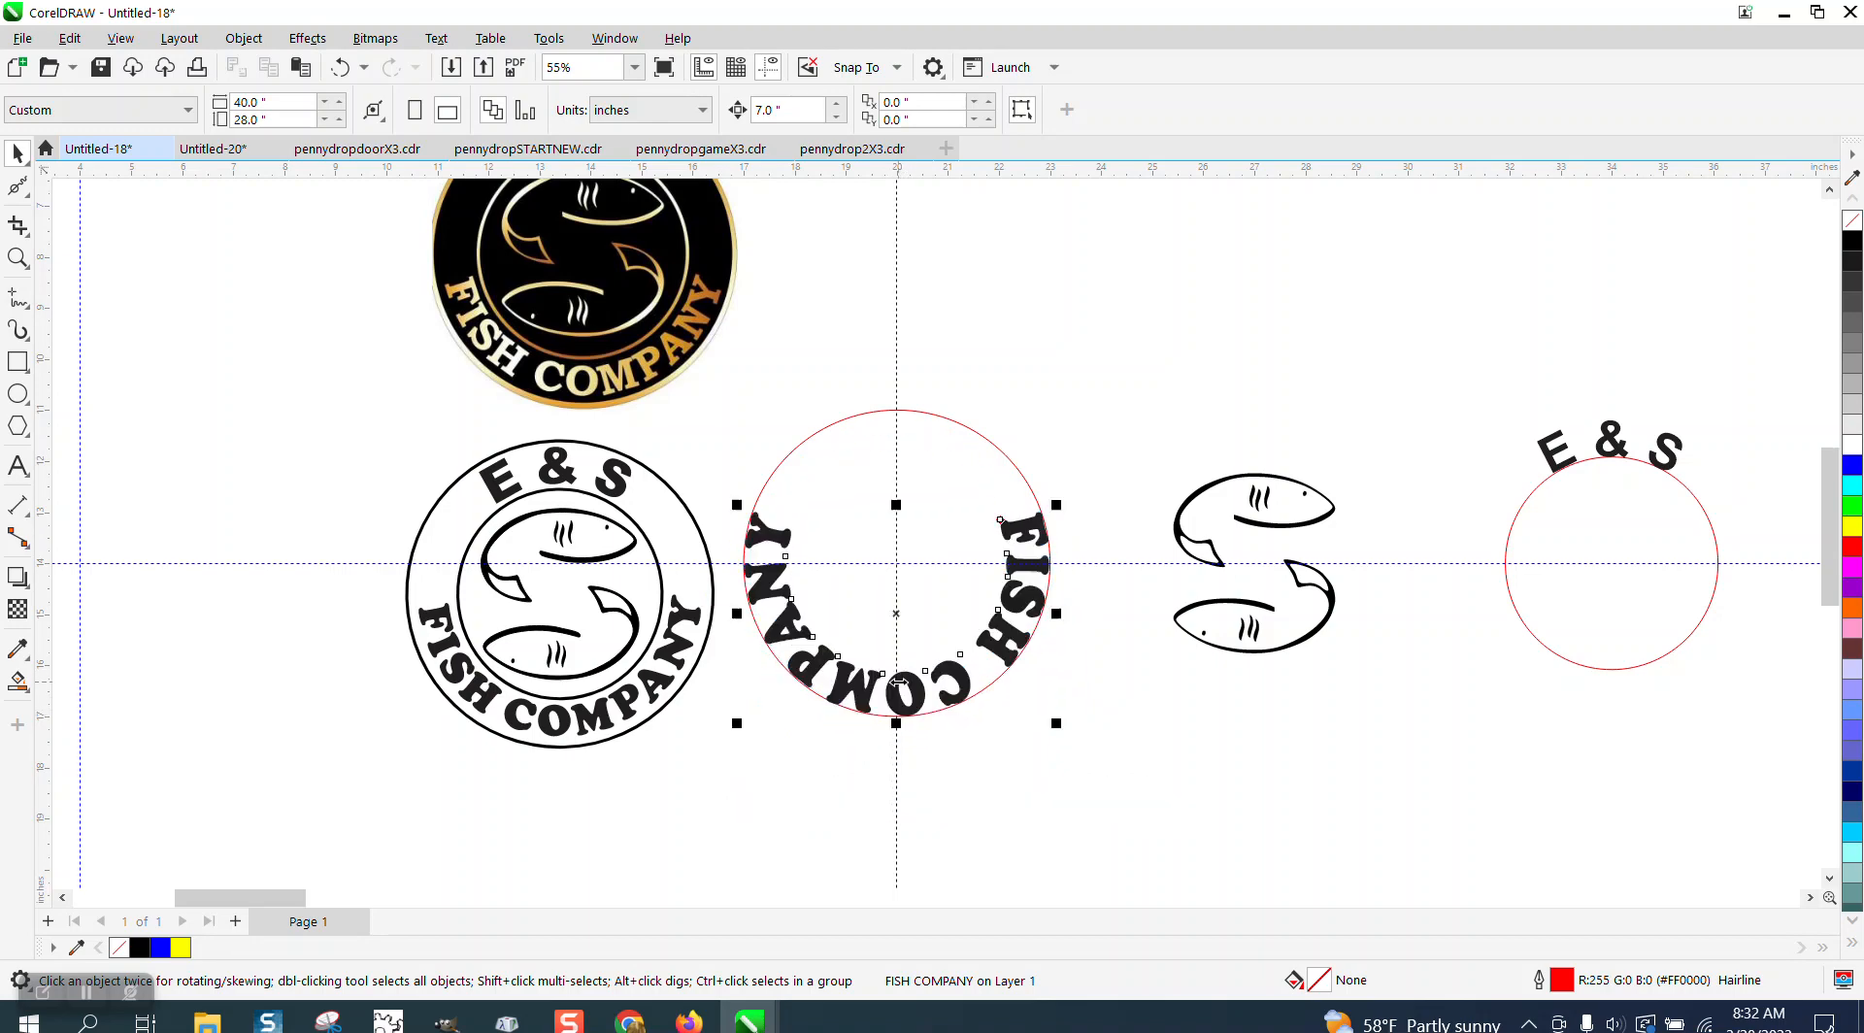
{"action": "left_click", "coordinate": [342, 67]}
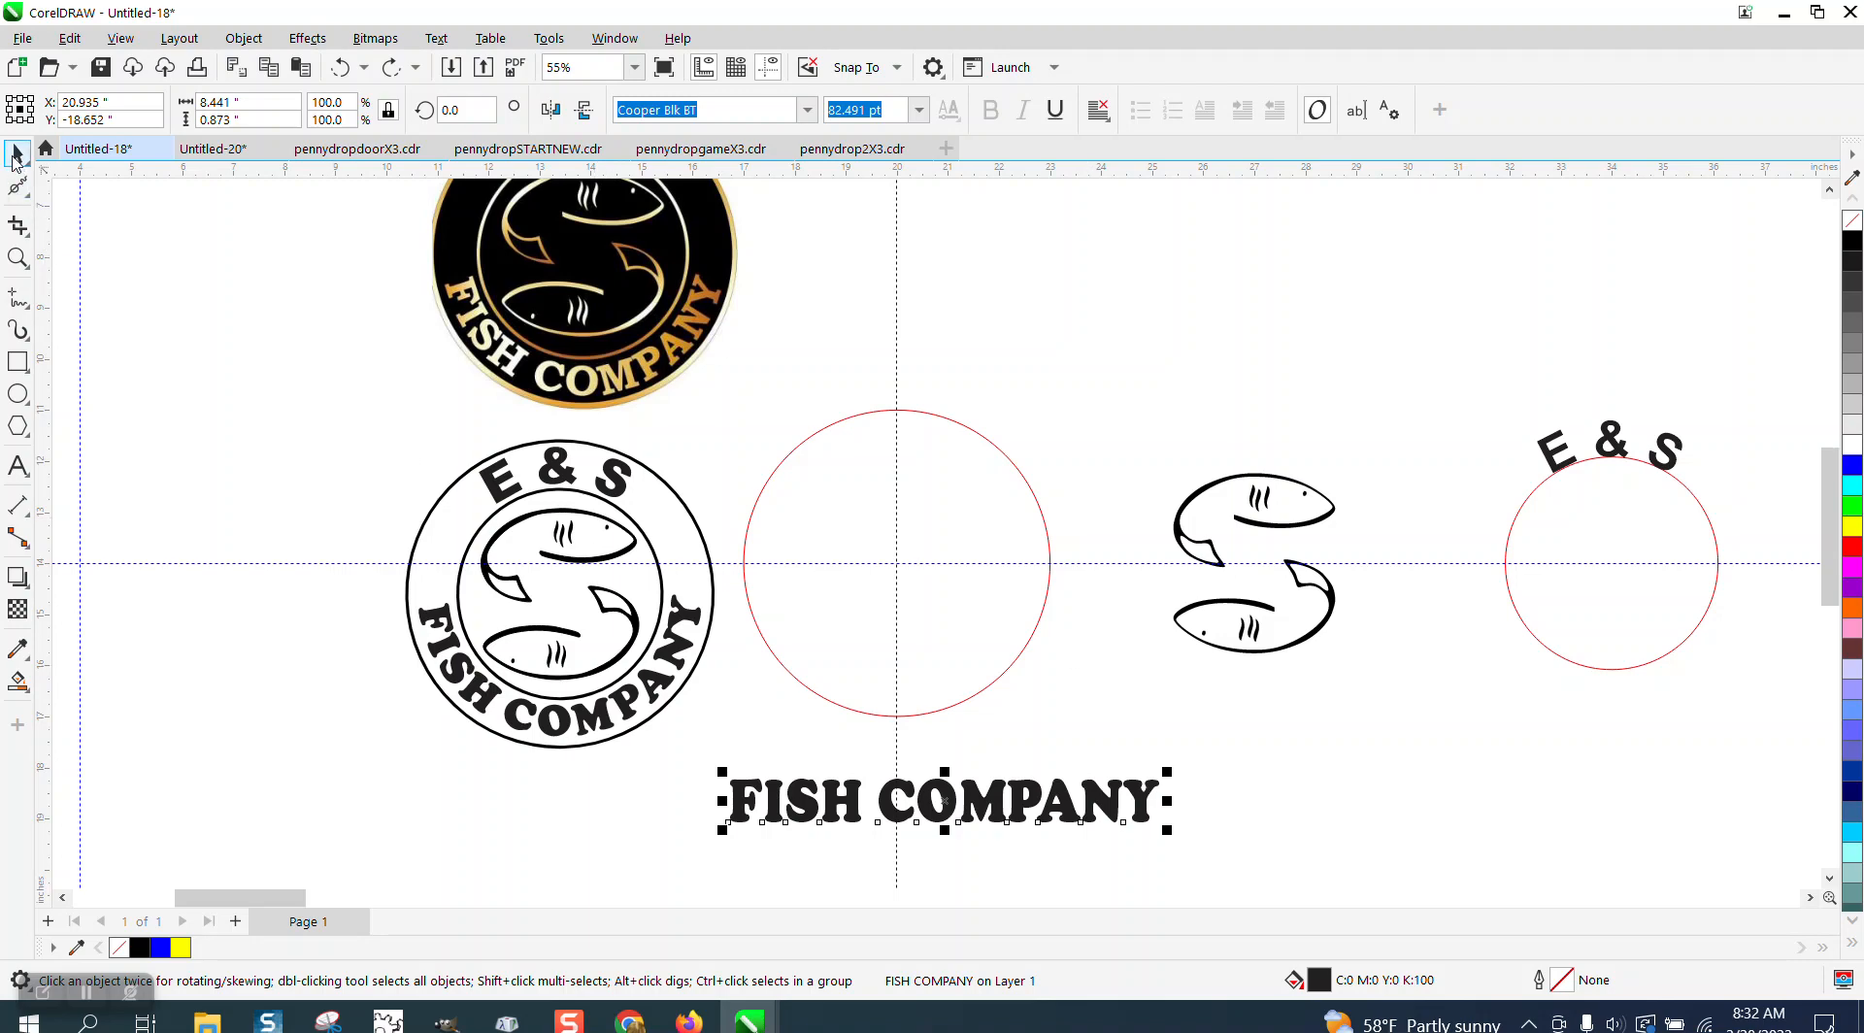
Step: Scale the FISH COMPANY text down to about 6.4 inches wide and reposition it just beneath the large red circle
{"action": "left_click", "coordinate": [1186, 778]}
{"action": "left_click", "coordinate": [1158, 790]}
{"action": "left_click_drag", "start_coordinate": [1162, 772], "coordinate": [1110, 778]}
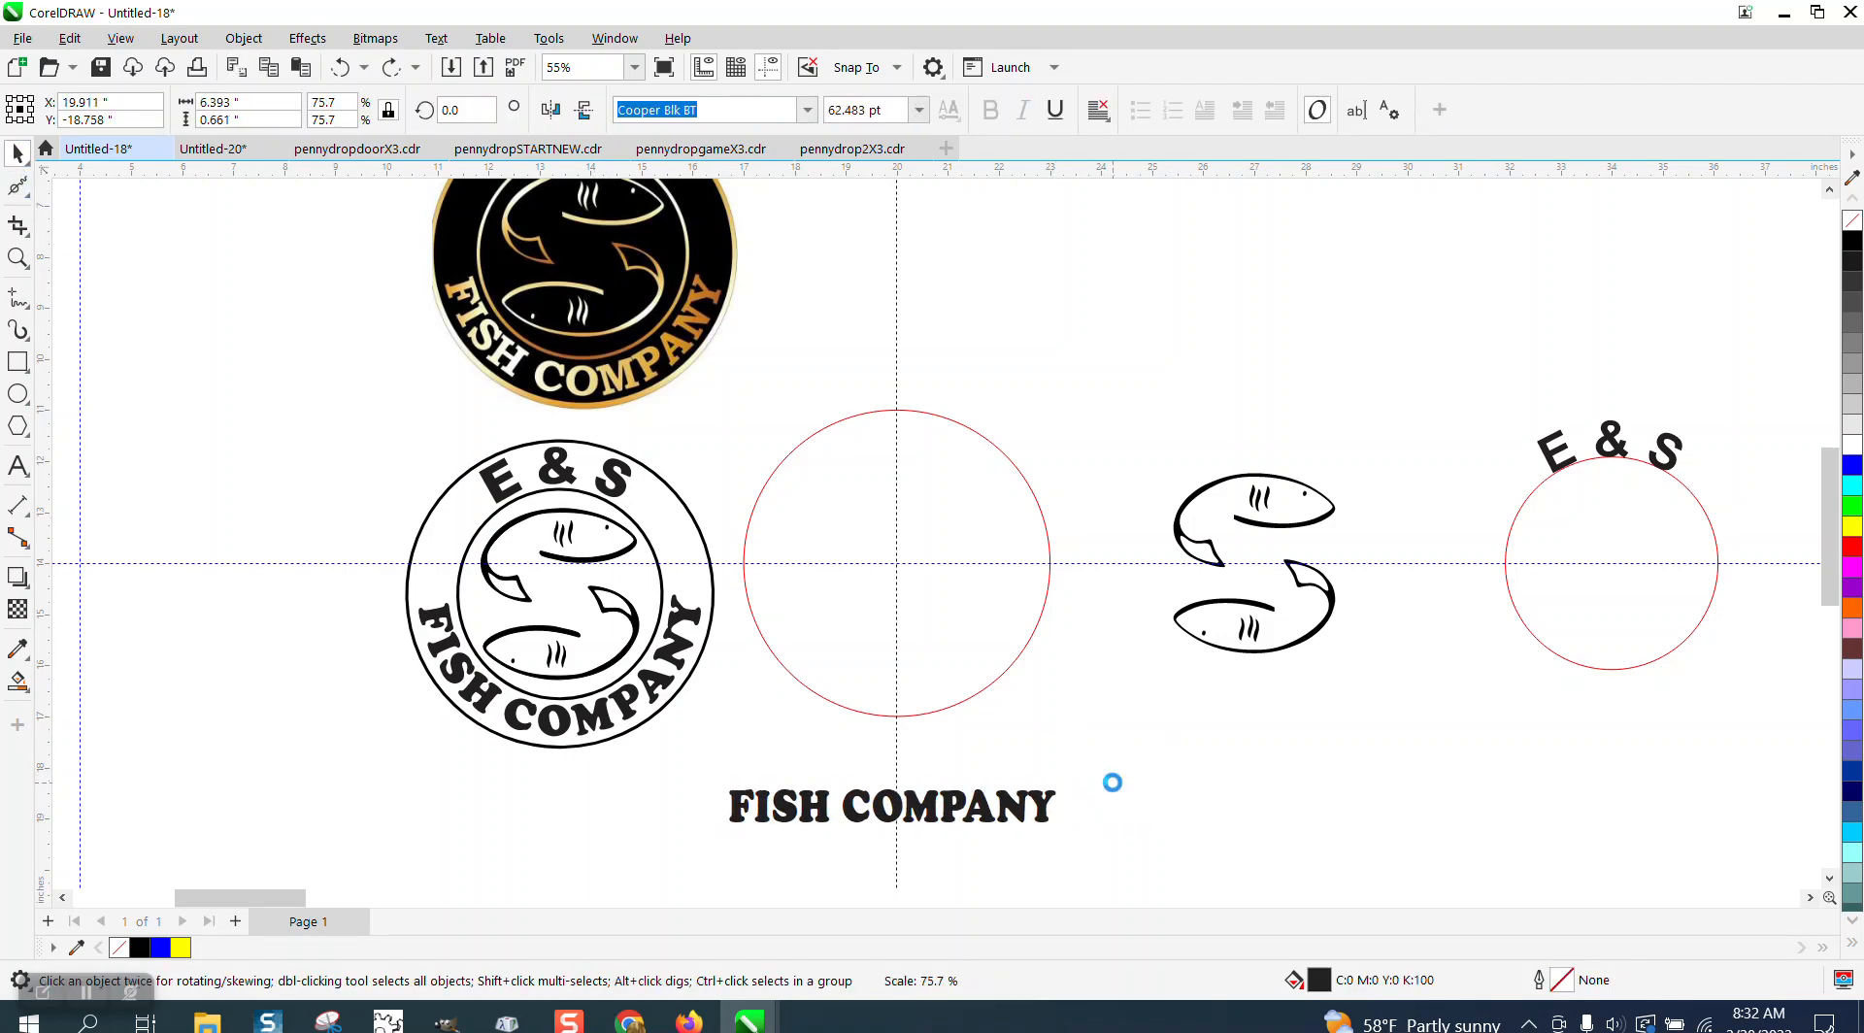
{"action": "left_click_drag", "start_coordinate": [889, 803], "coordinate": [927, 804]}
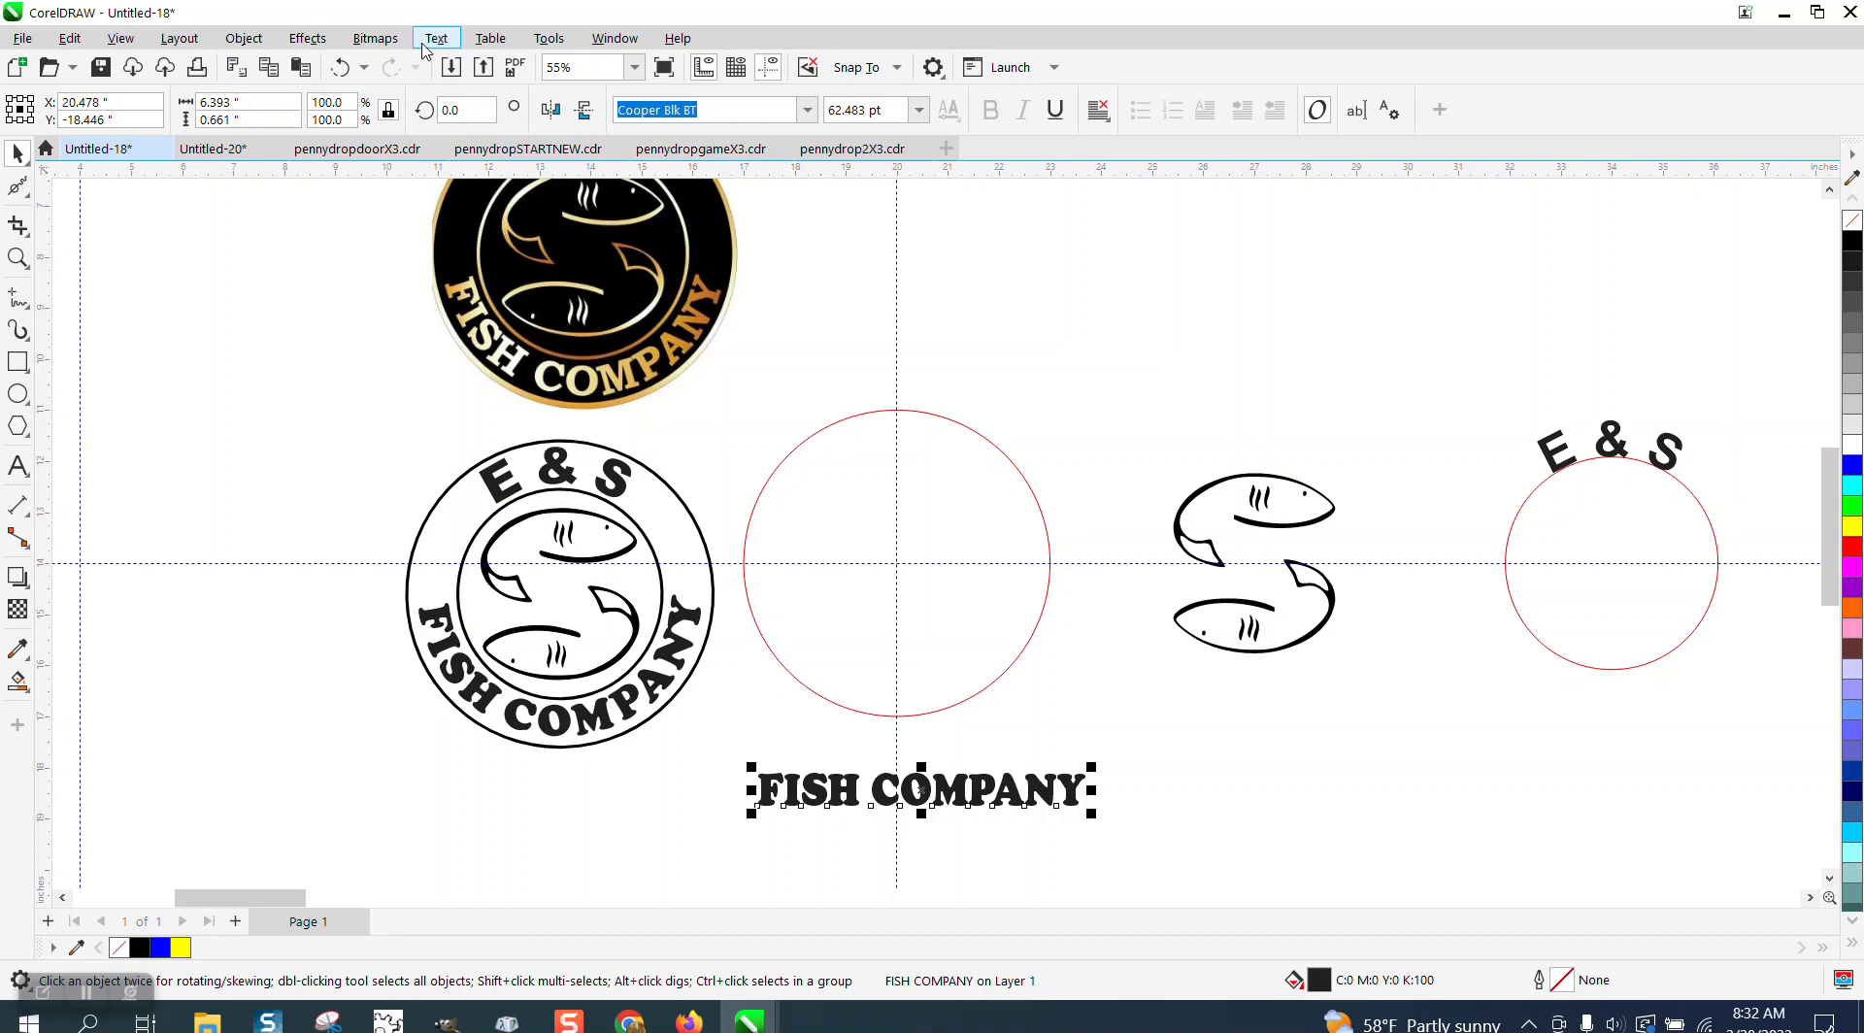
Step: Fit the reduced FISH COMPANY text to the large red circle, centred along the inside of its lower arc
{"action": "left_click", "coordinate": [436, 38]}
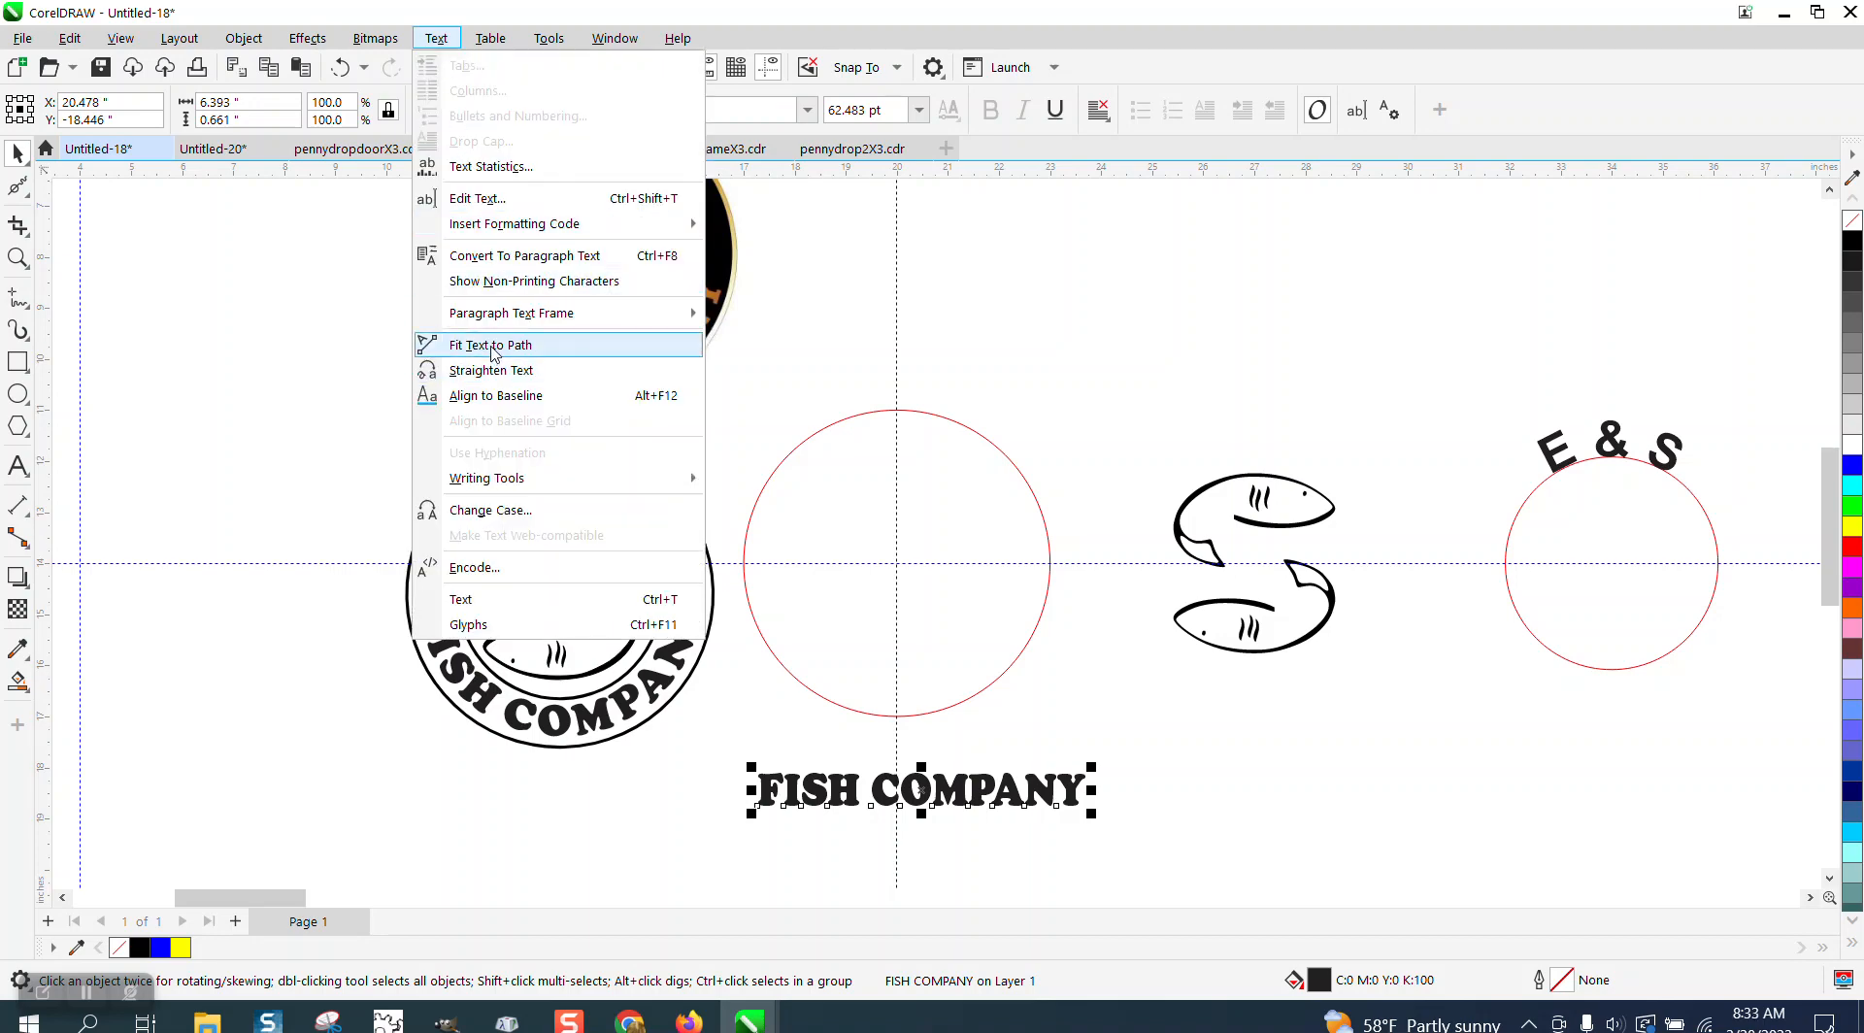
{"action": "left_click", "coordinate": [492, 347]}
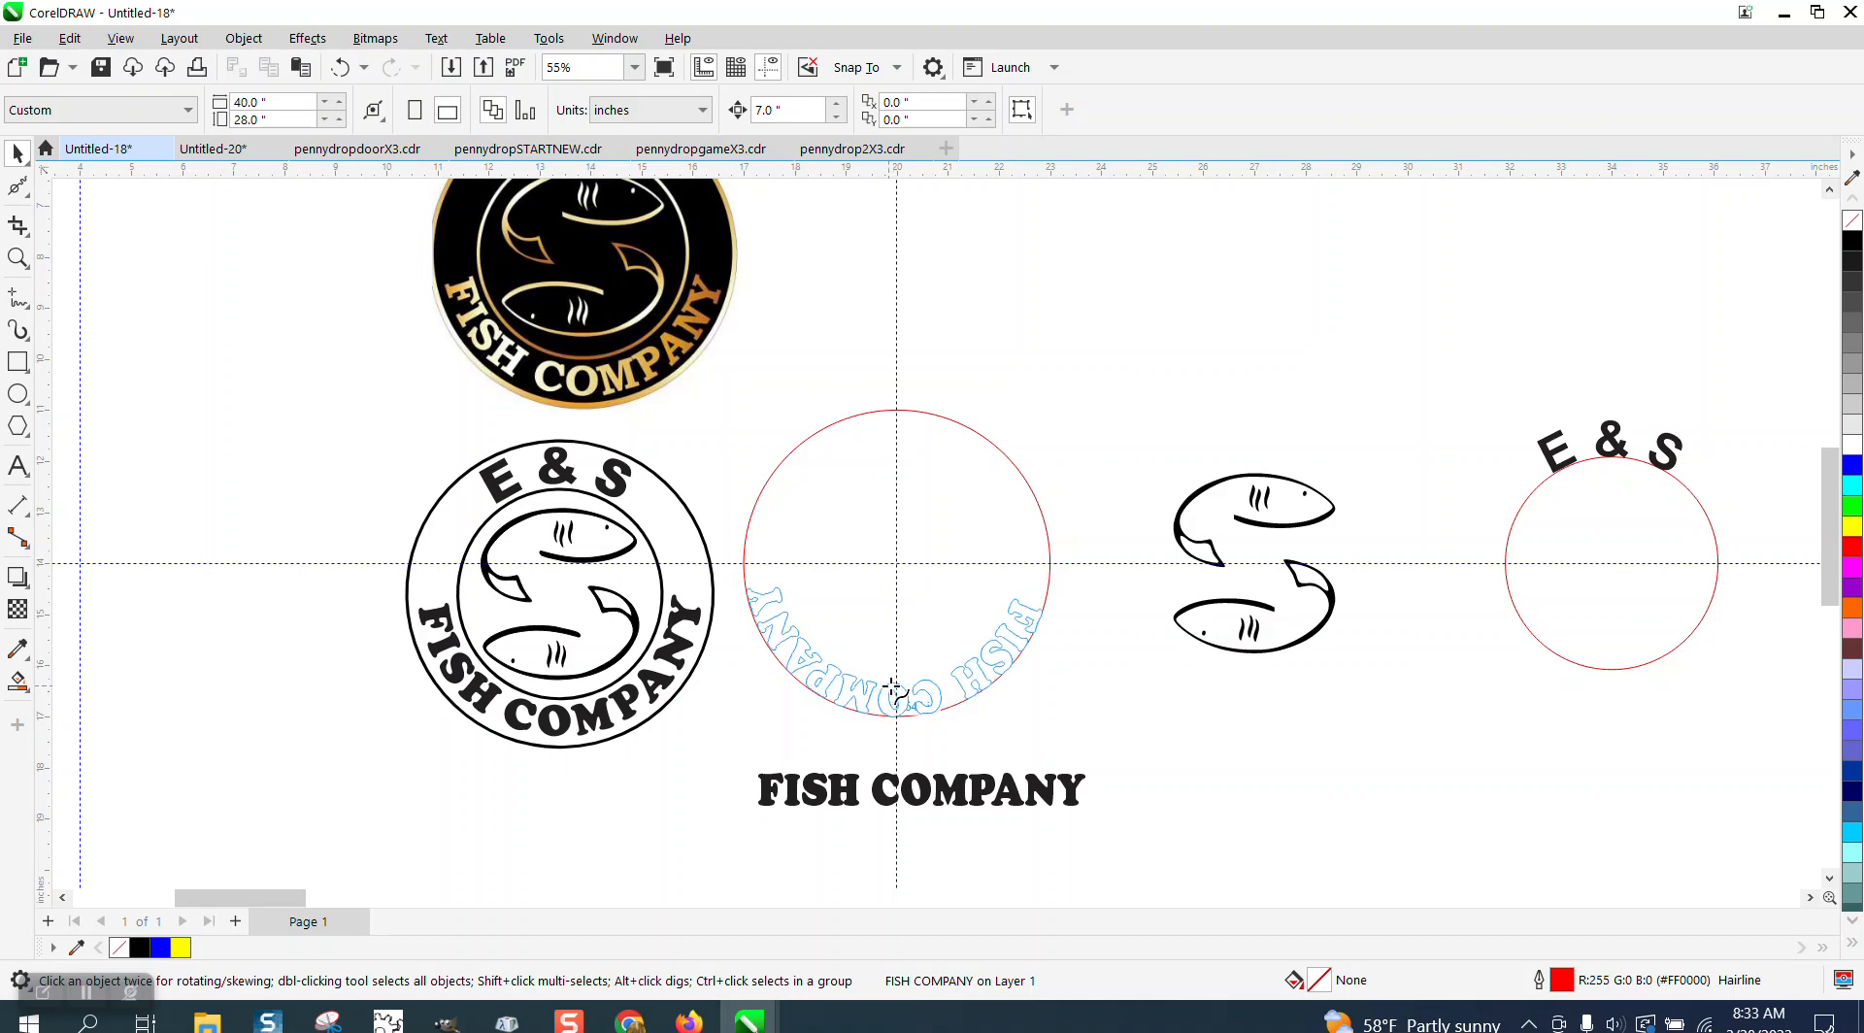
{"action": "left_click", "coordinate": [893, 688]}
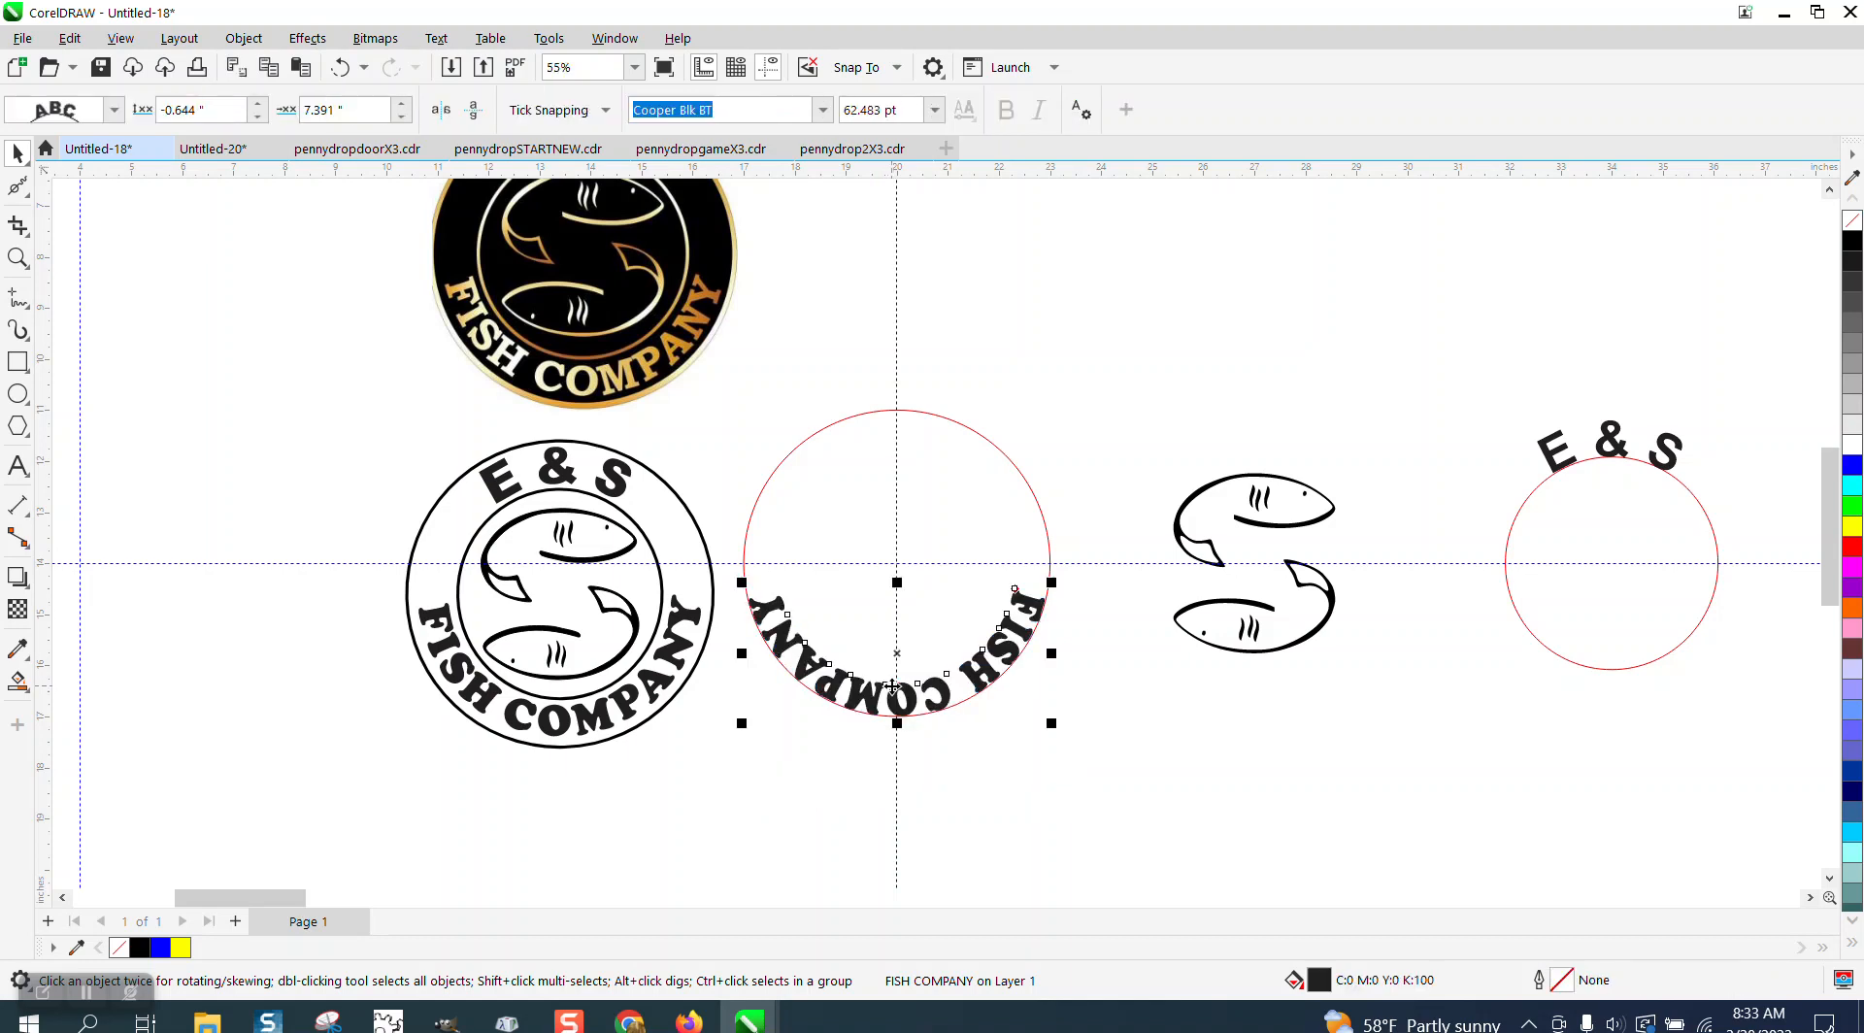
Step: Mirror the FISH COMPANY text horizontally and vertically on its path, and move it down onto the circle's lower edge at 0.0 inch offset
{"action": "left_click", "coordinate": [471, 112]}
{"action": "left_click", "coordinate": [472, 112]}
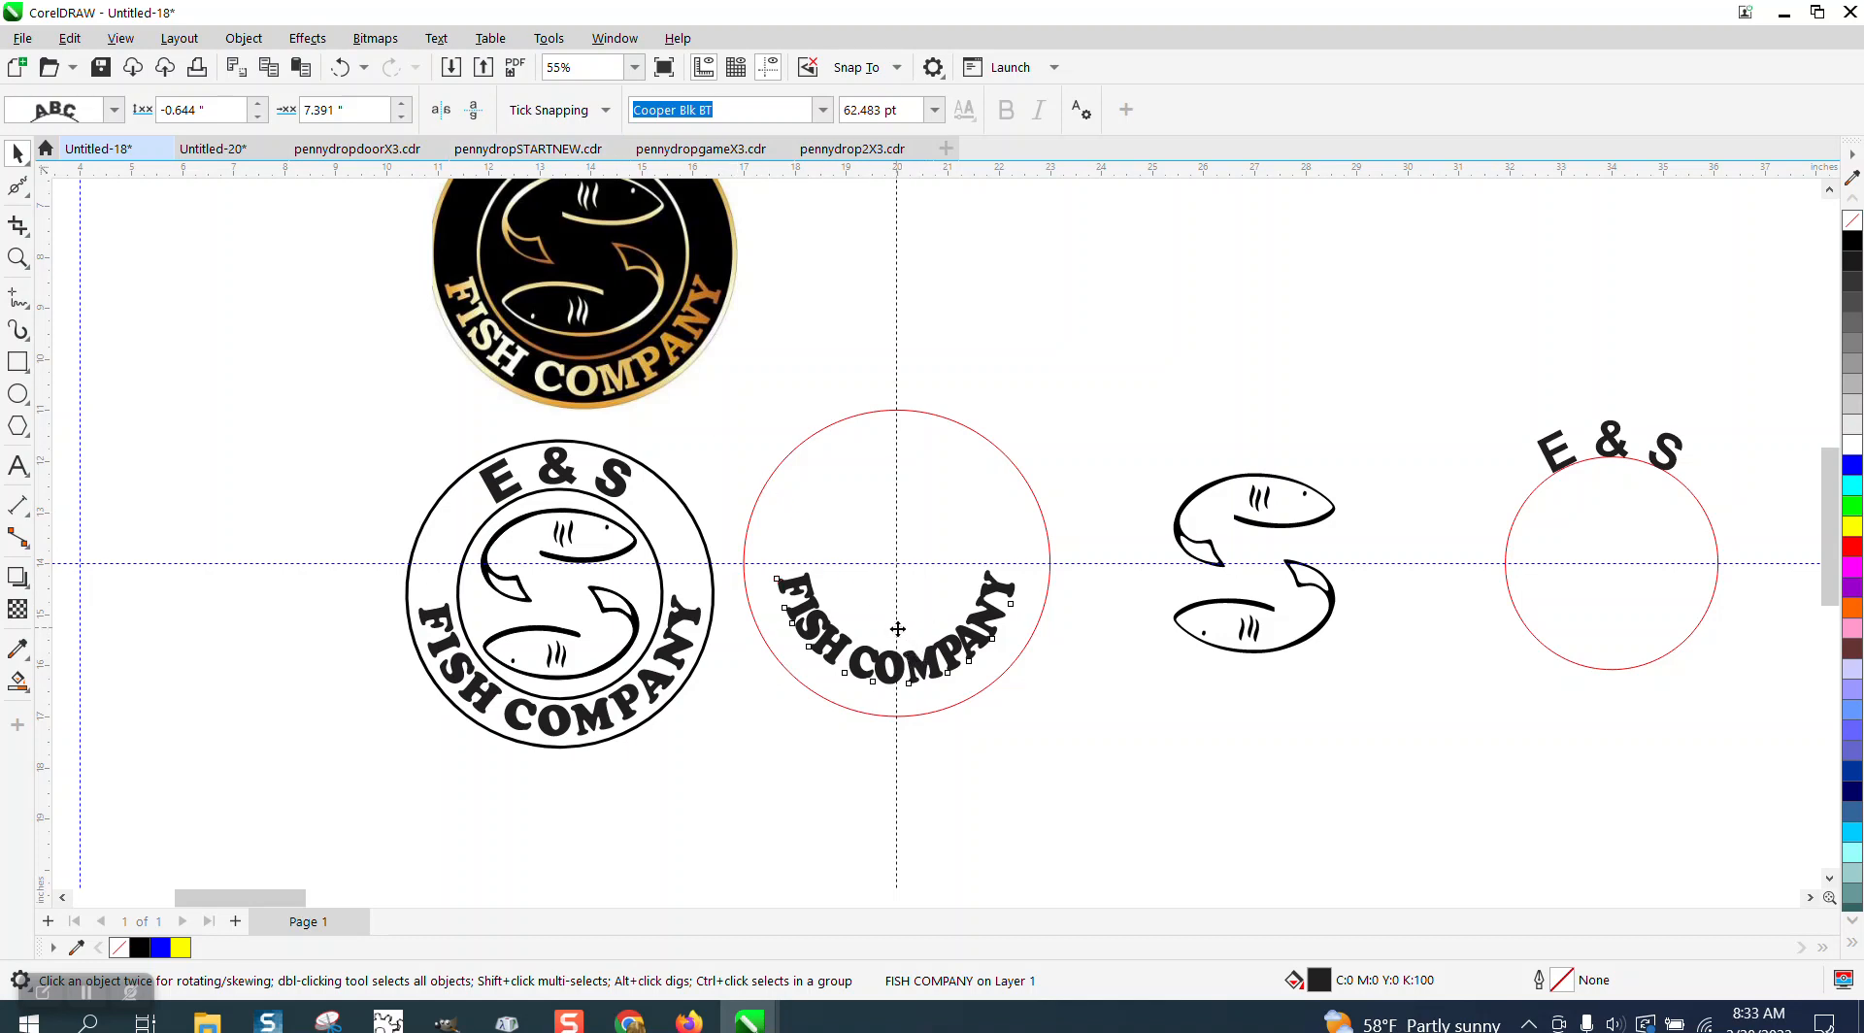
{"action": "left_click_drag", "start_coordinate": [898, 630], "coordinate": [903, 680]}
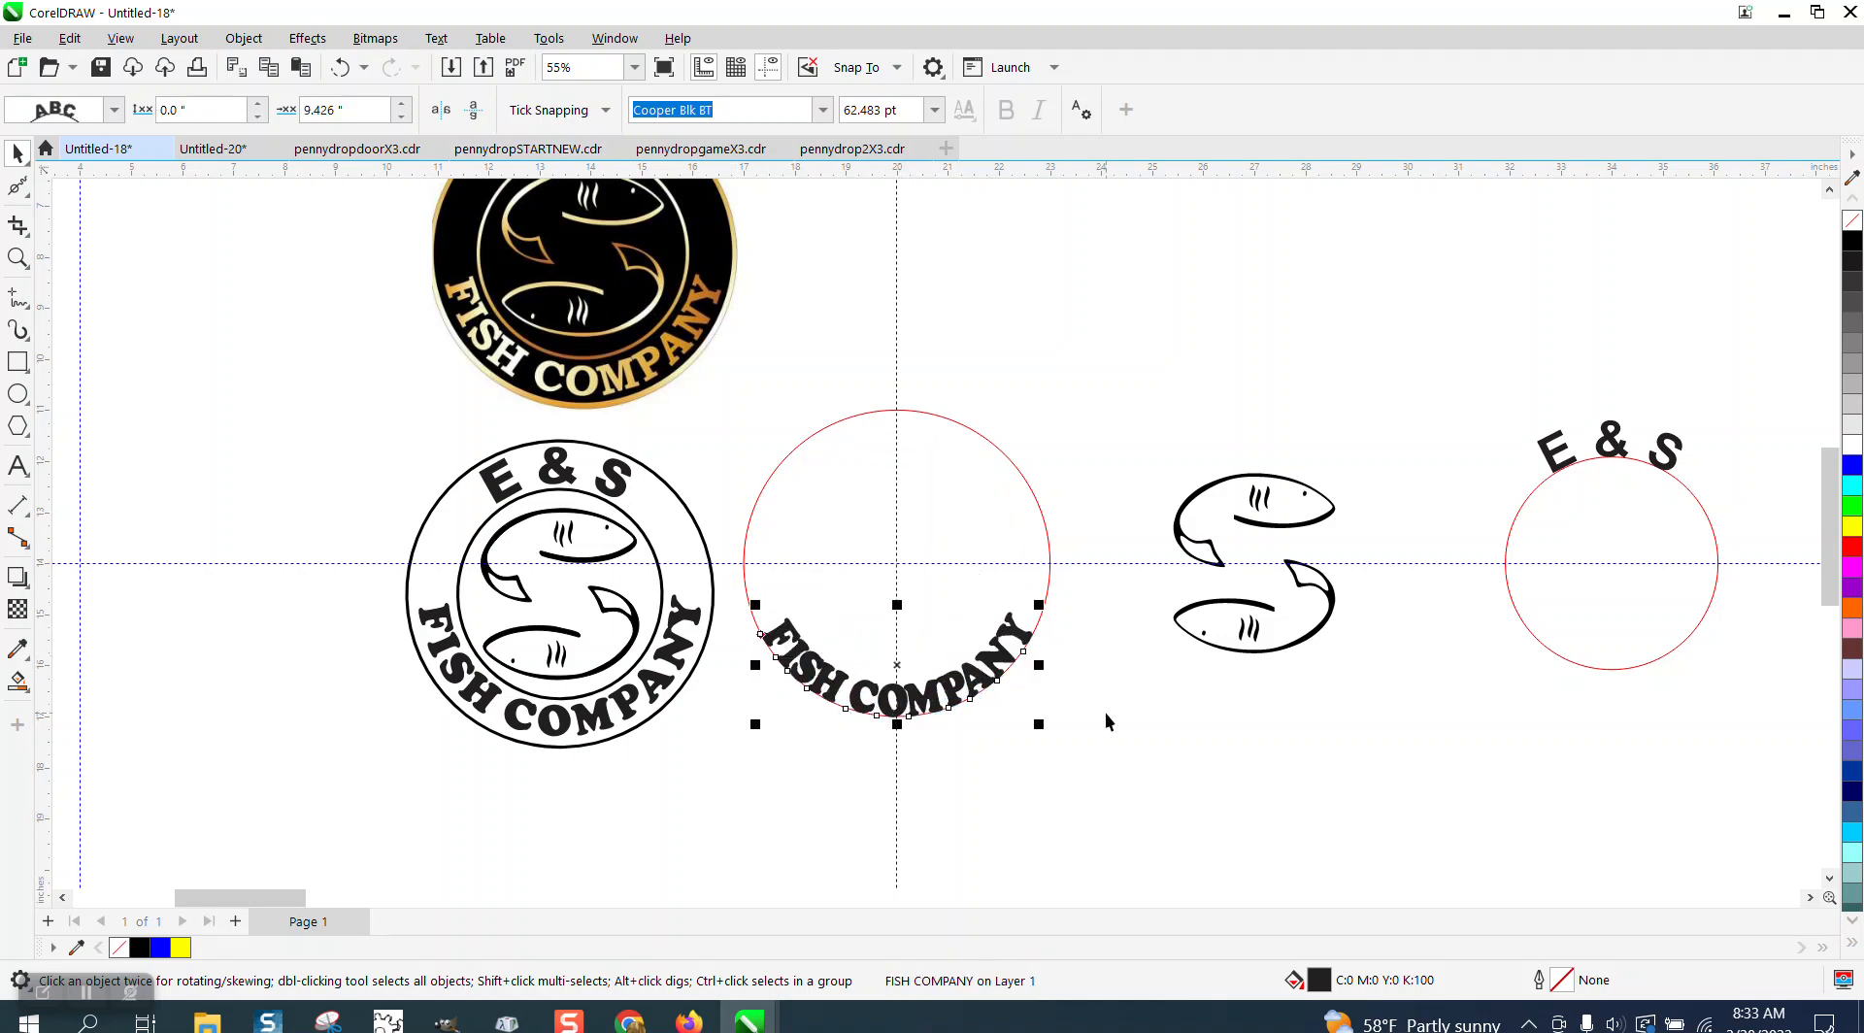
Step: Centre the small circle with its E & S text inside the large red circle
{"action": "left_click_drag", "start_coordinate": [1490, 367], "coordinate": [1777, 730]}
{"action": "key", "text": "Left"}
{"action": "key", "text": "Left"}
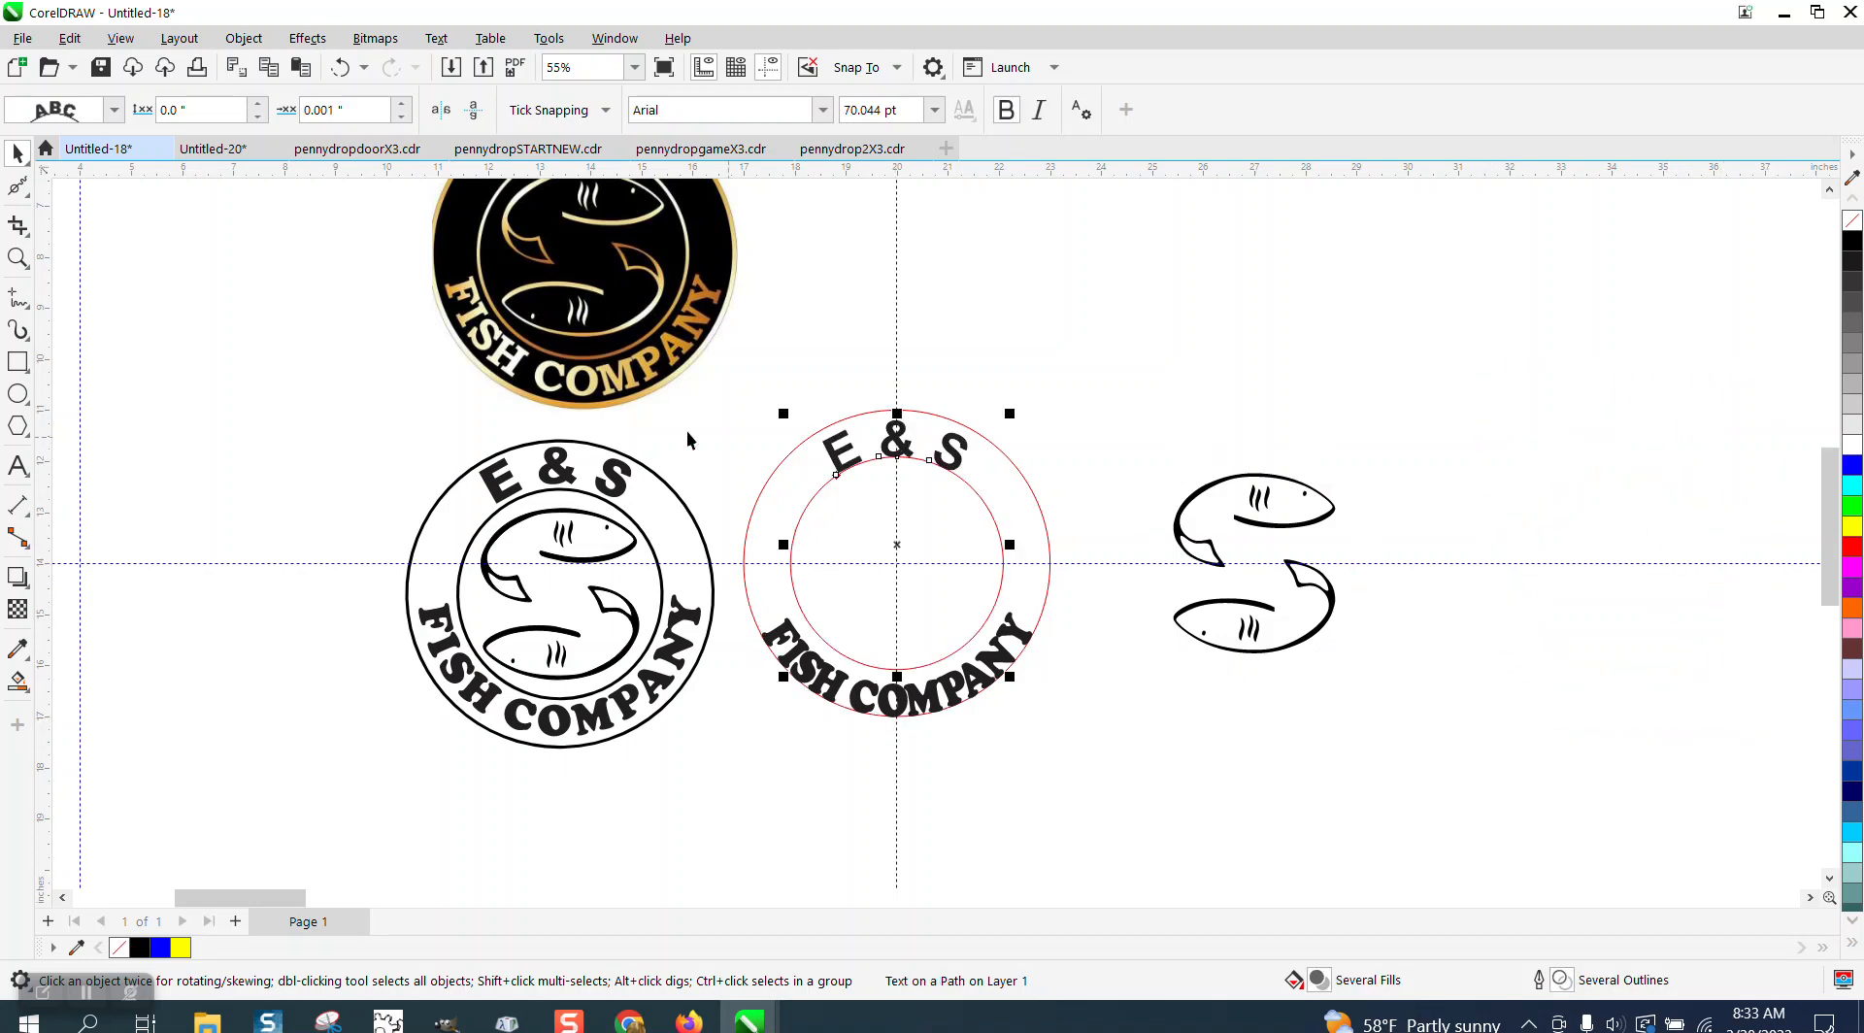
Step: Set the E & S text's offset along the inner circle to 0.051 inch
{"action": "left_click", "coordinate": [18, 257]}
{"action": "left_click_drag", "start_coordinate": [799, 404], "coordinate": [1246, 622]}
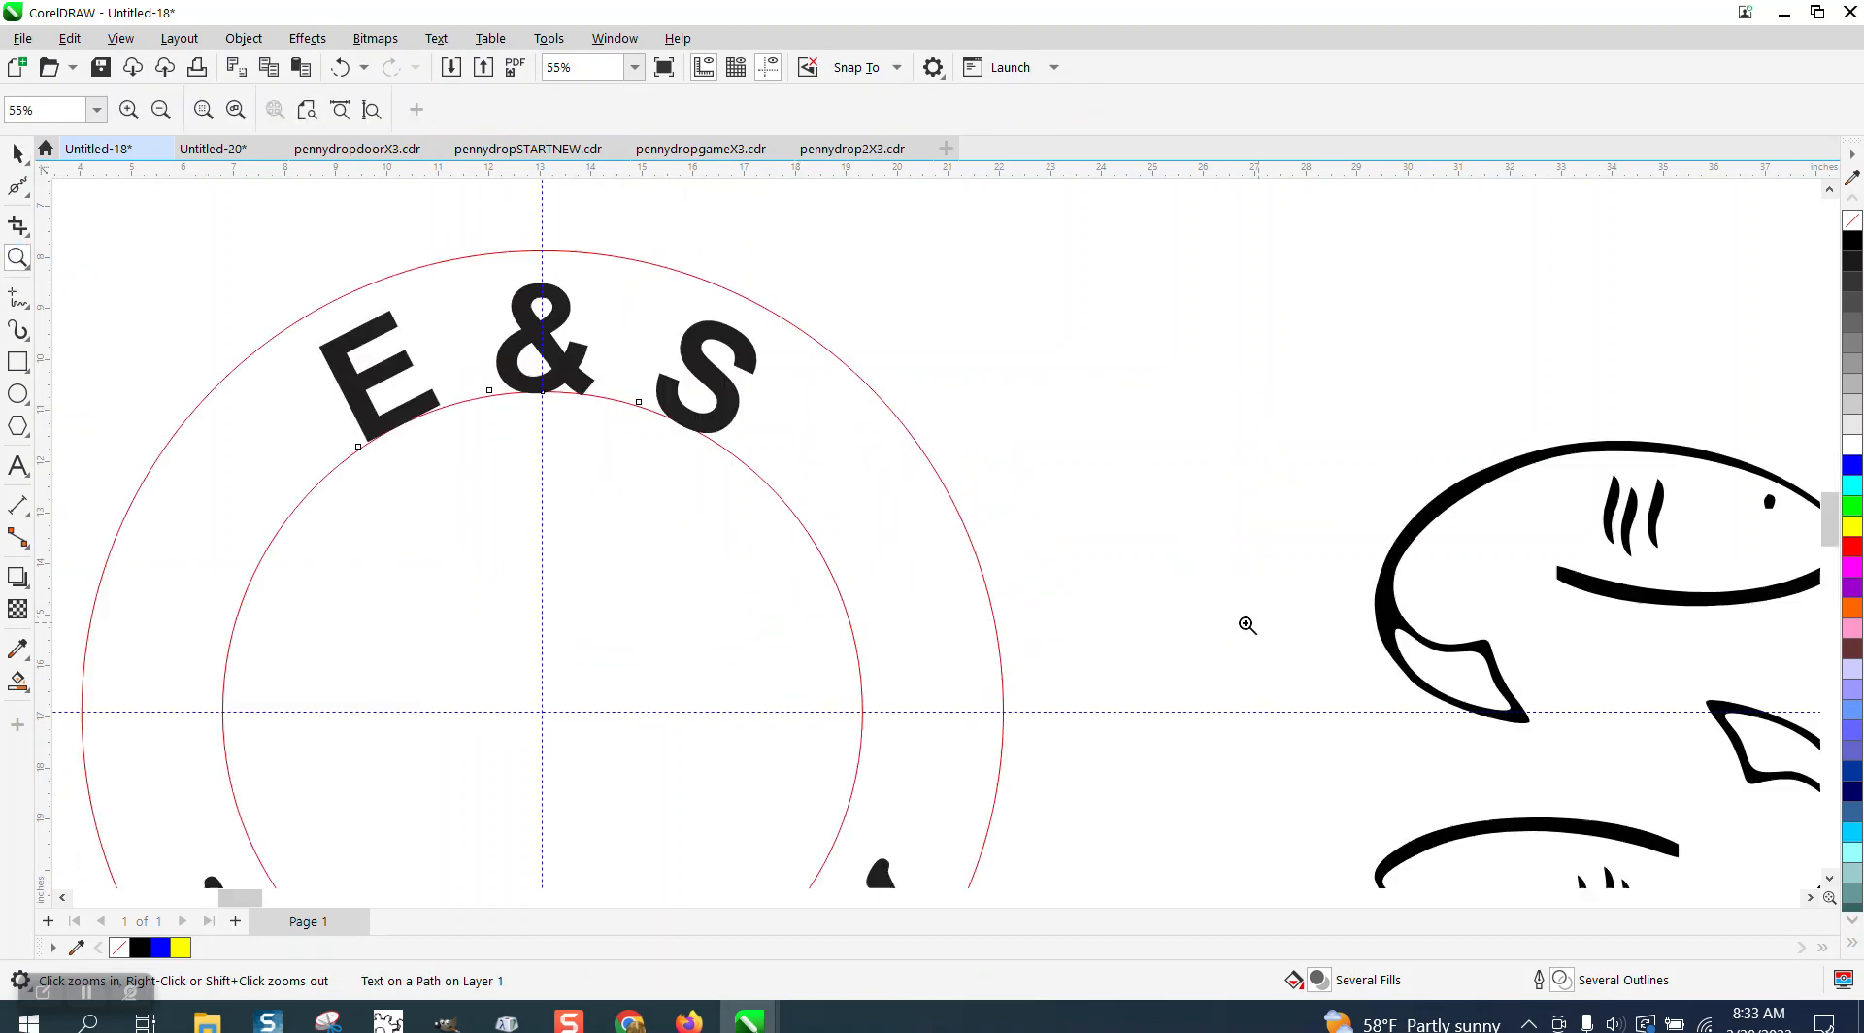
{"action": "left_click", "coordinate": [18, 153]}
{"action": "left_click", "coordinate": [875, 301]}
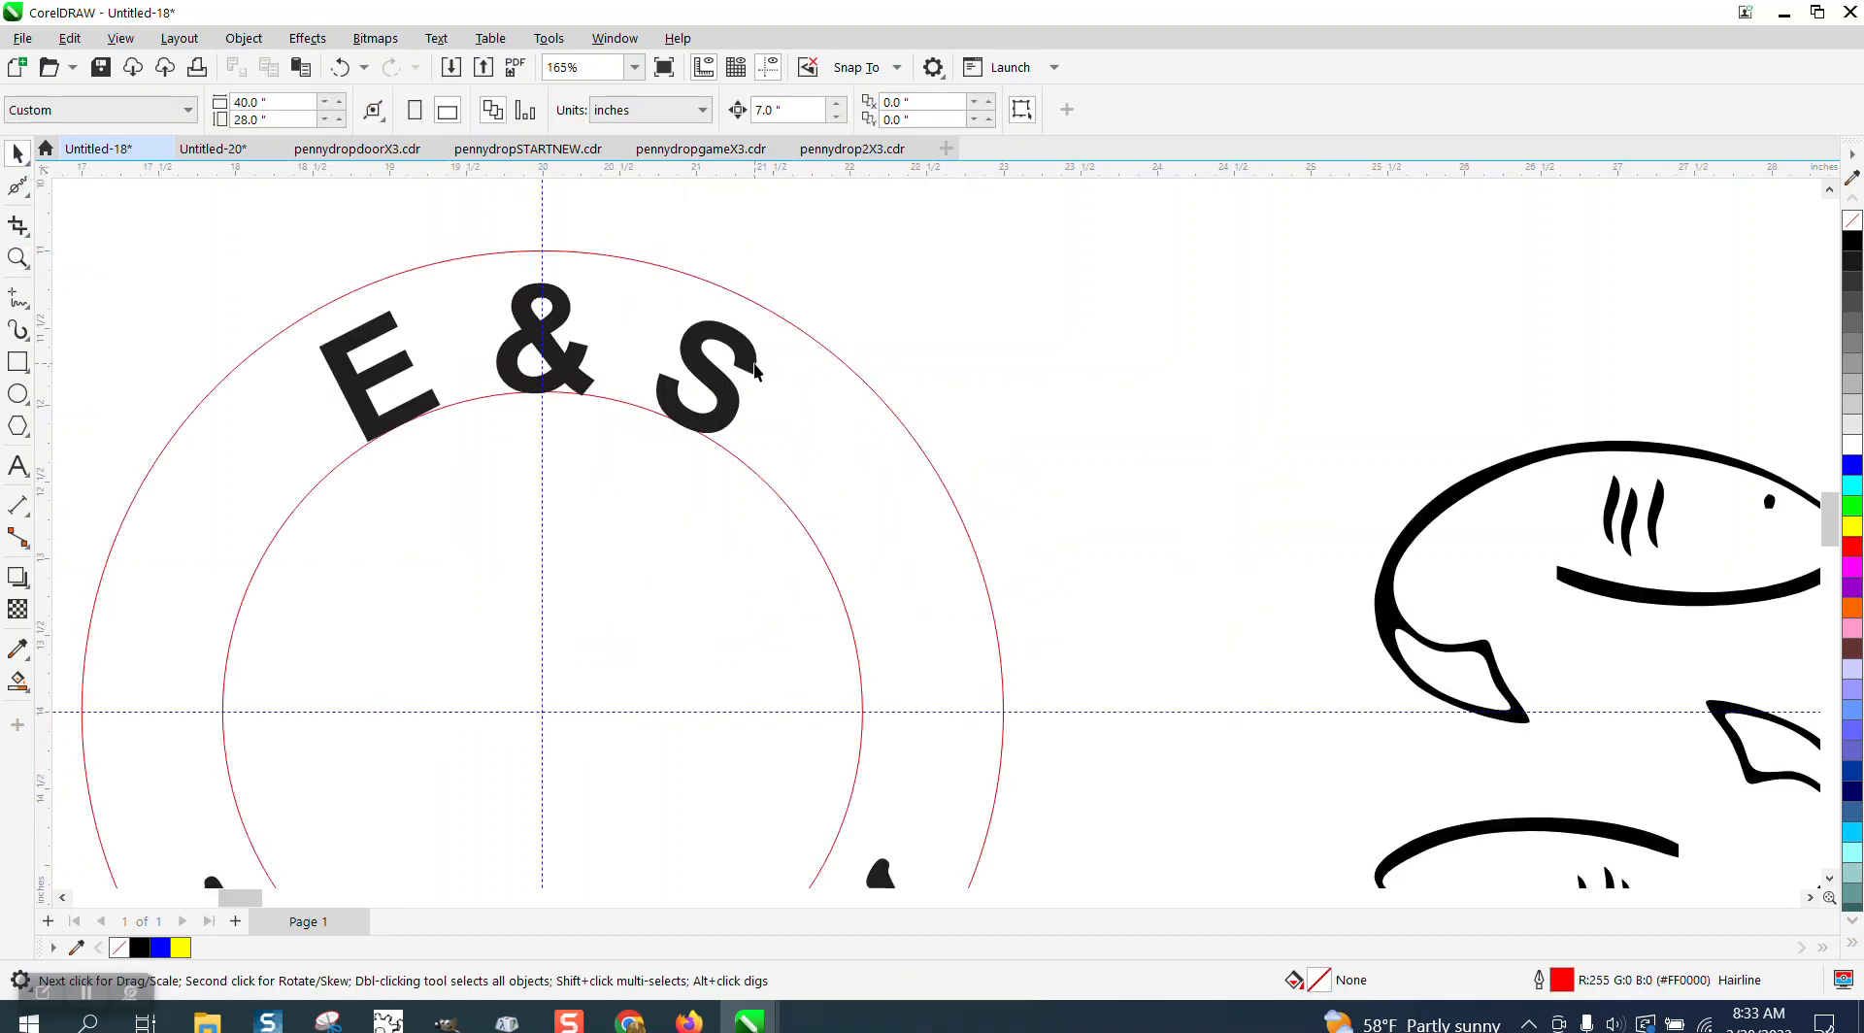
{"action": "left_click", "coordinate": [753, 364]}
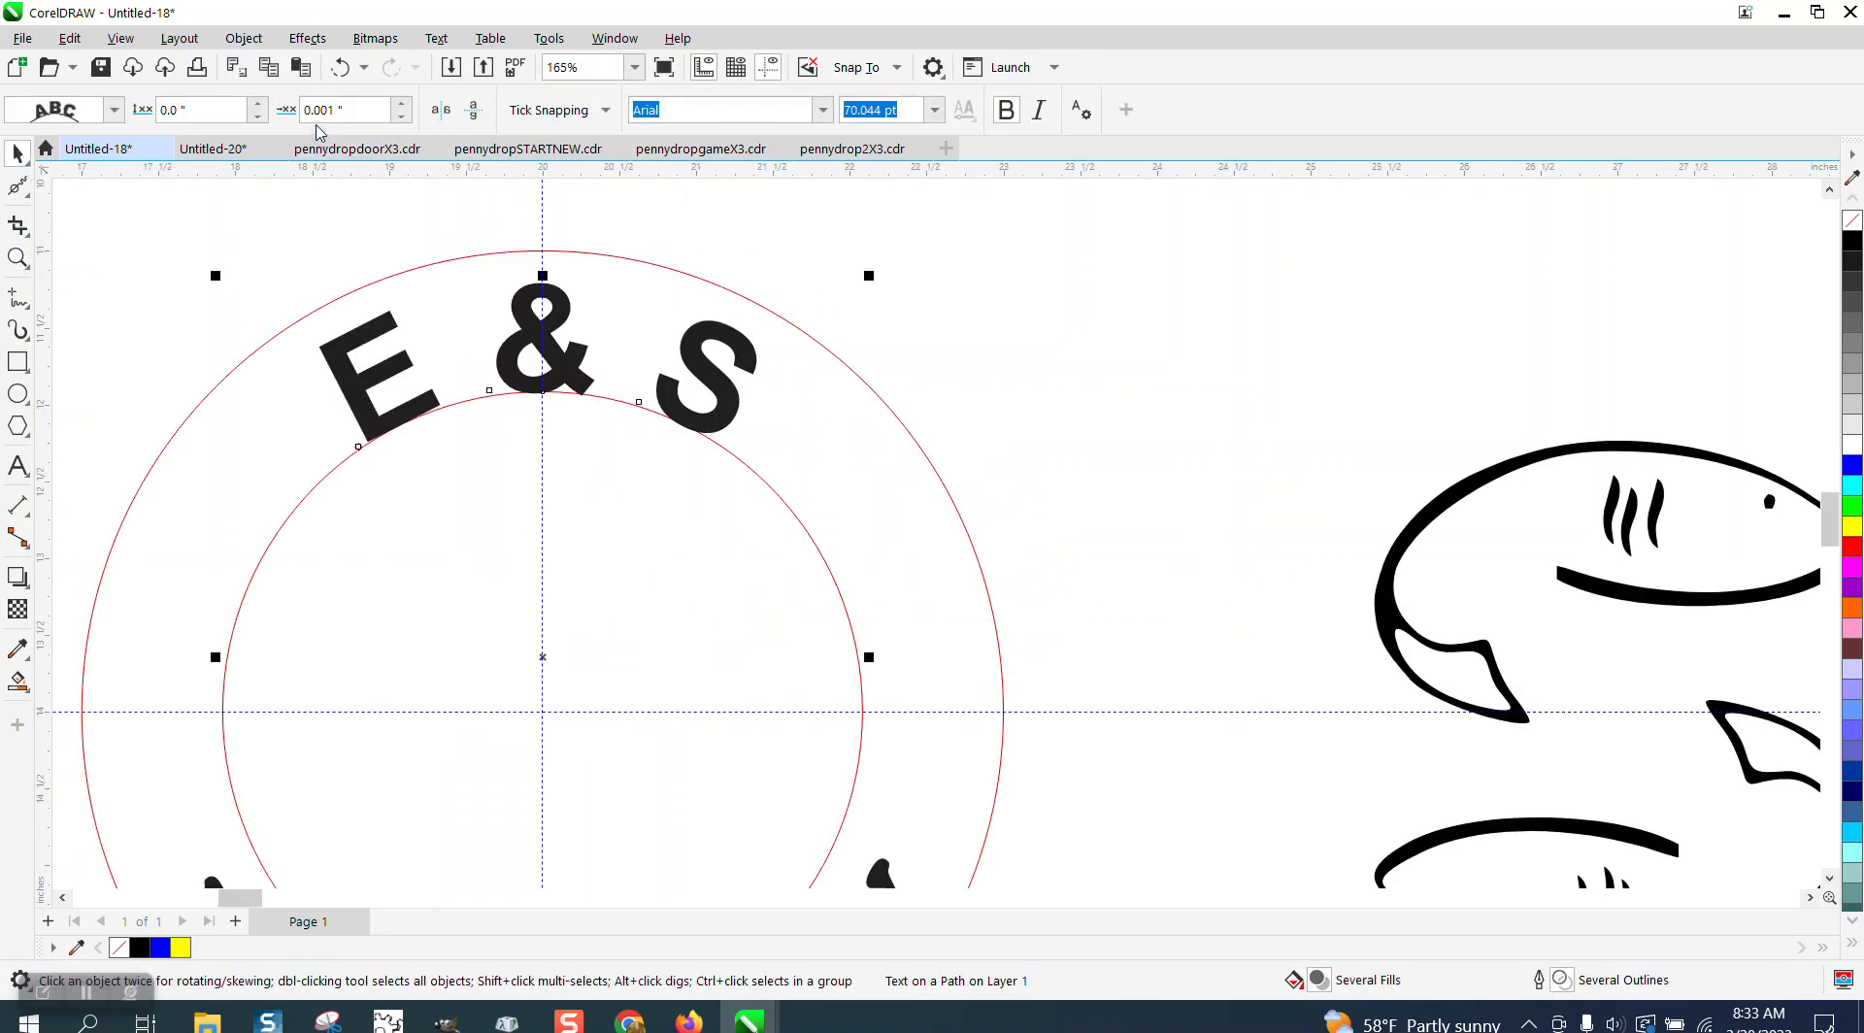
{"action": "left_click", "coordinate": [403, 105]}
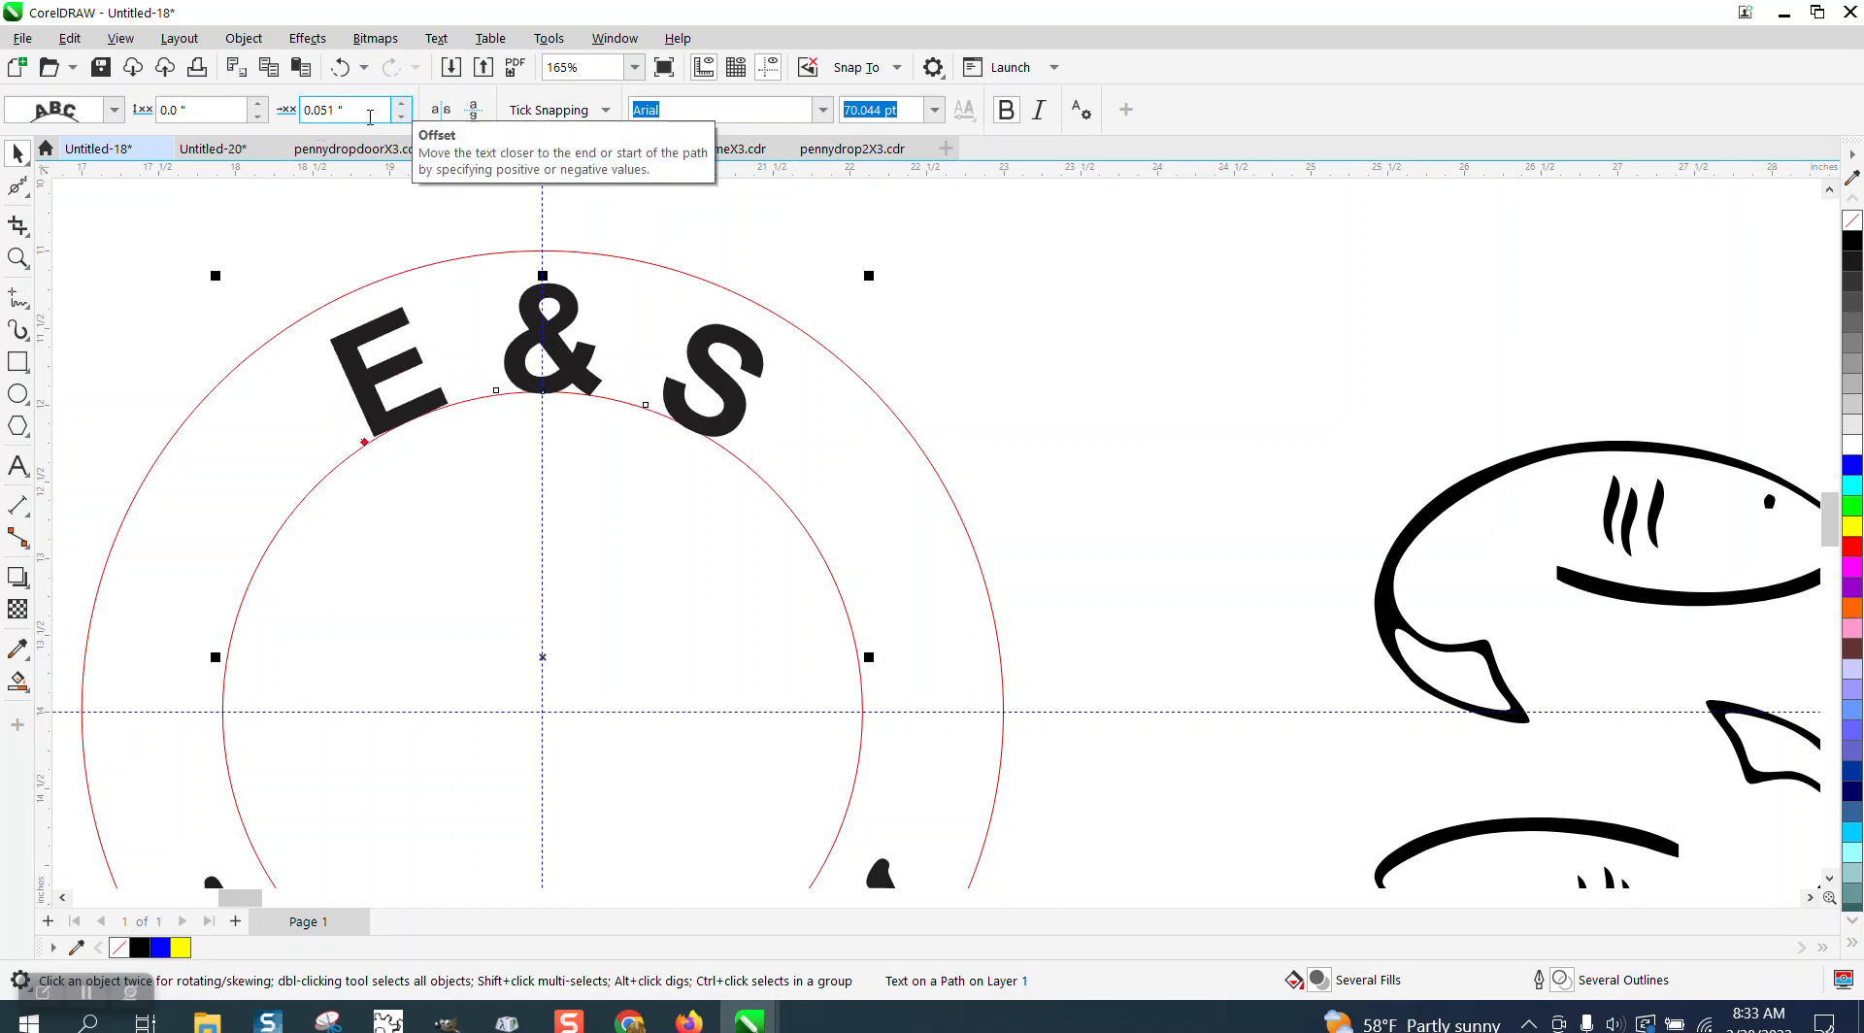
Step: Raise the E & S text off the inner circle to a 0.1 inch distance from the path
{"action": "left_click", "coordinate": [259, 105]}
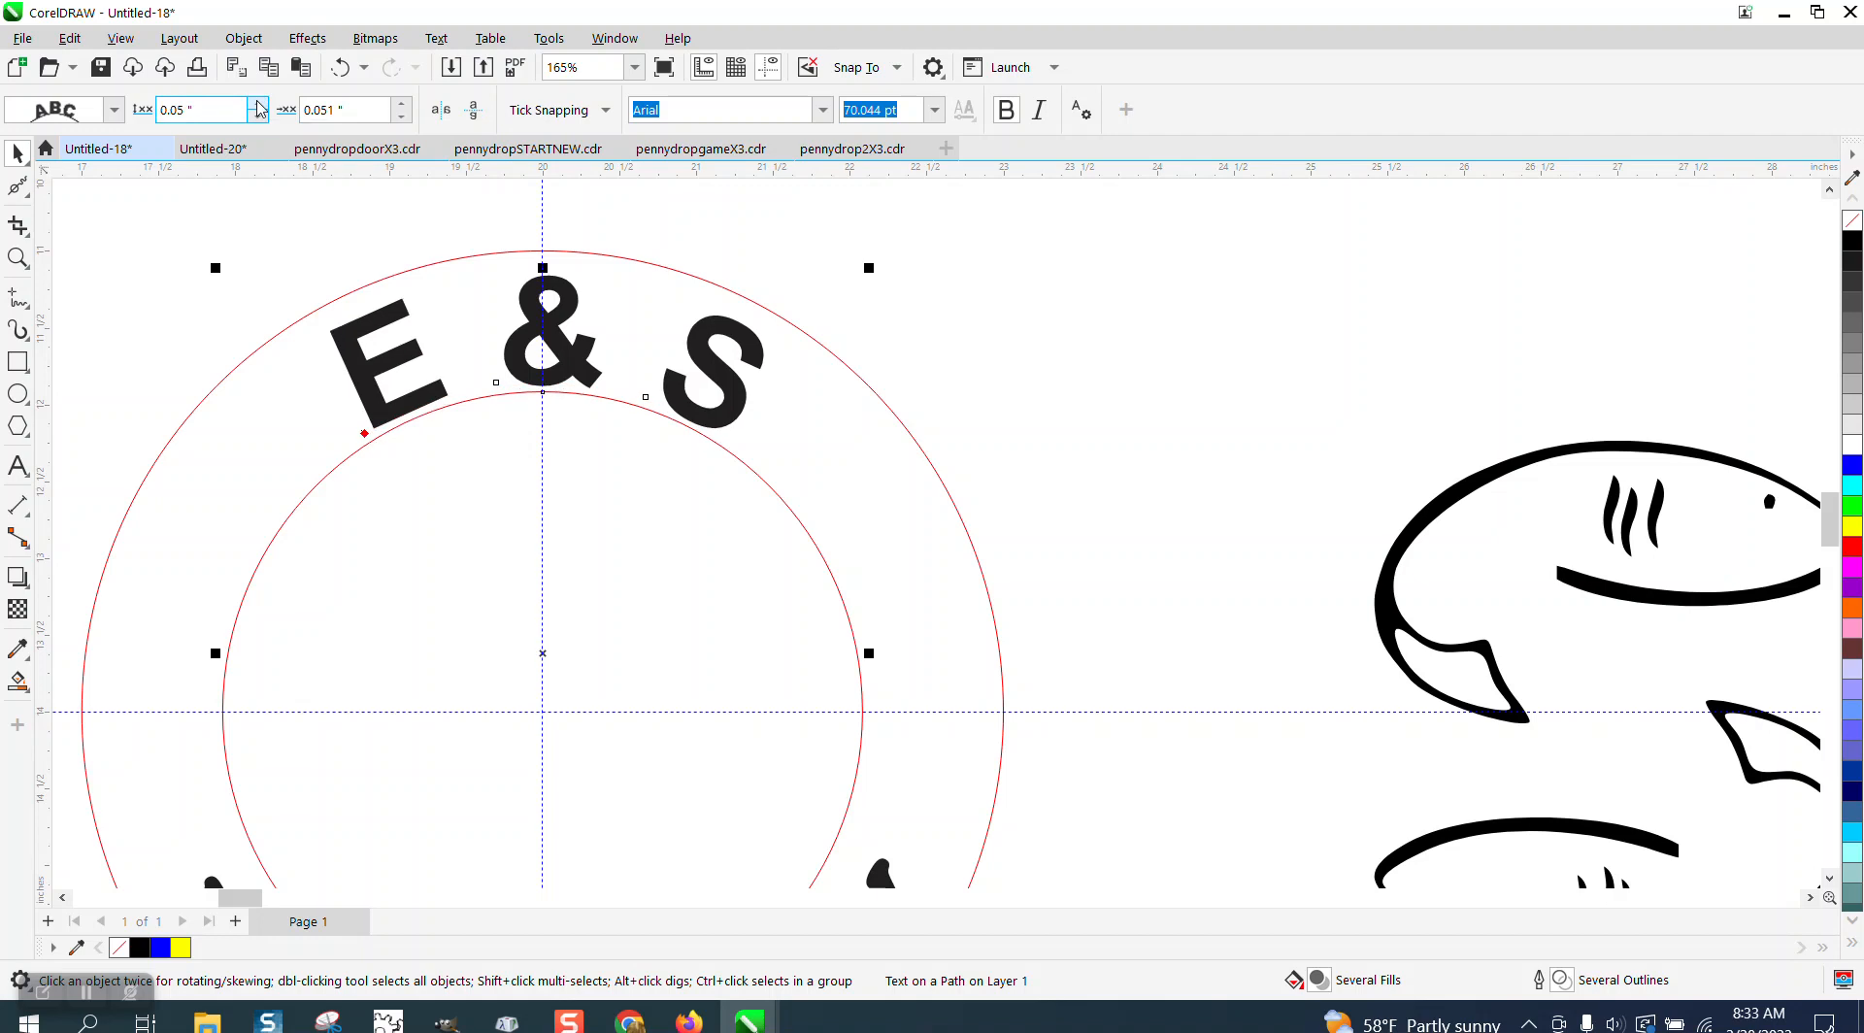
{"action": "left_click", "coordinate": [259, 105]}
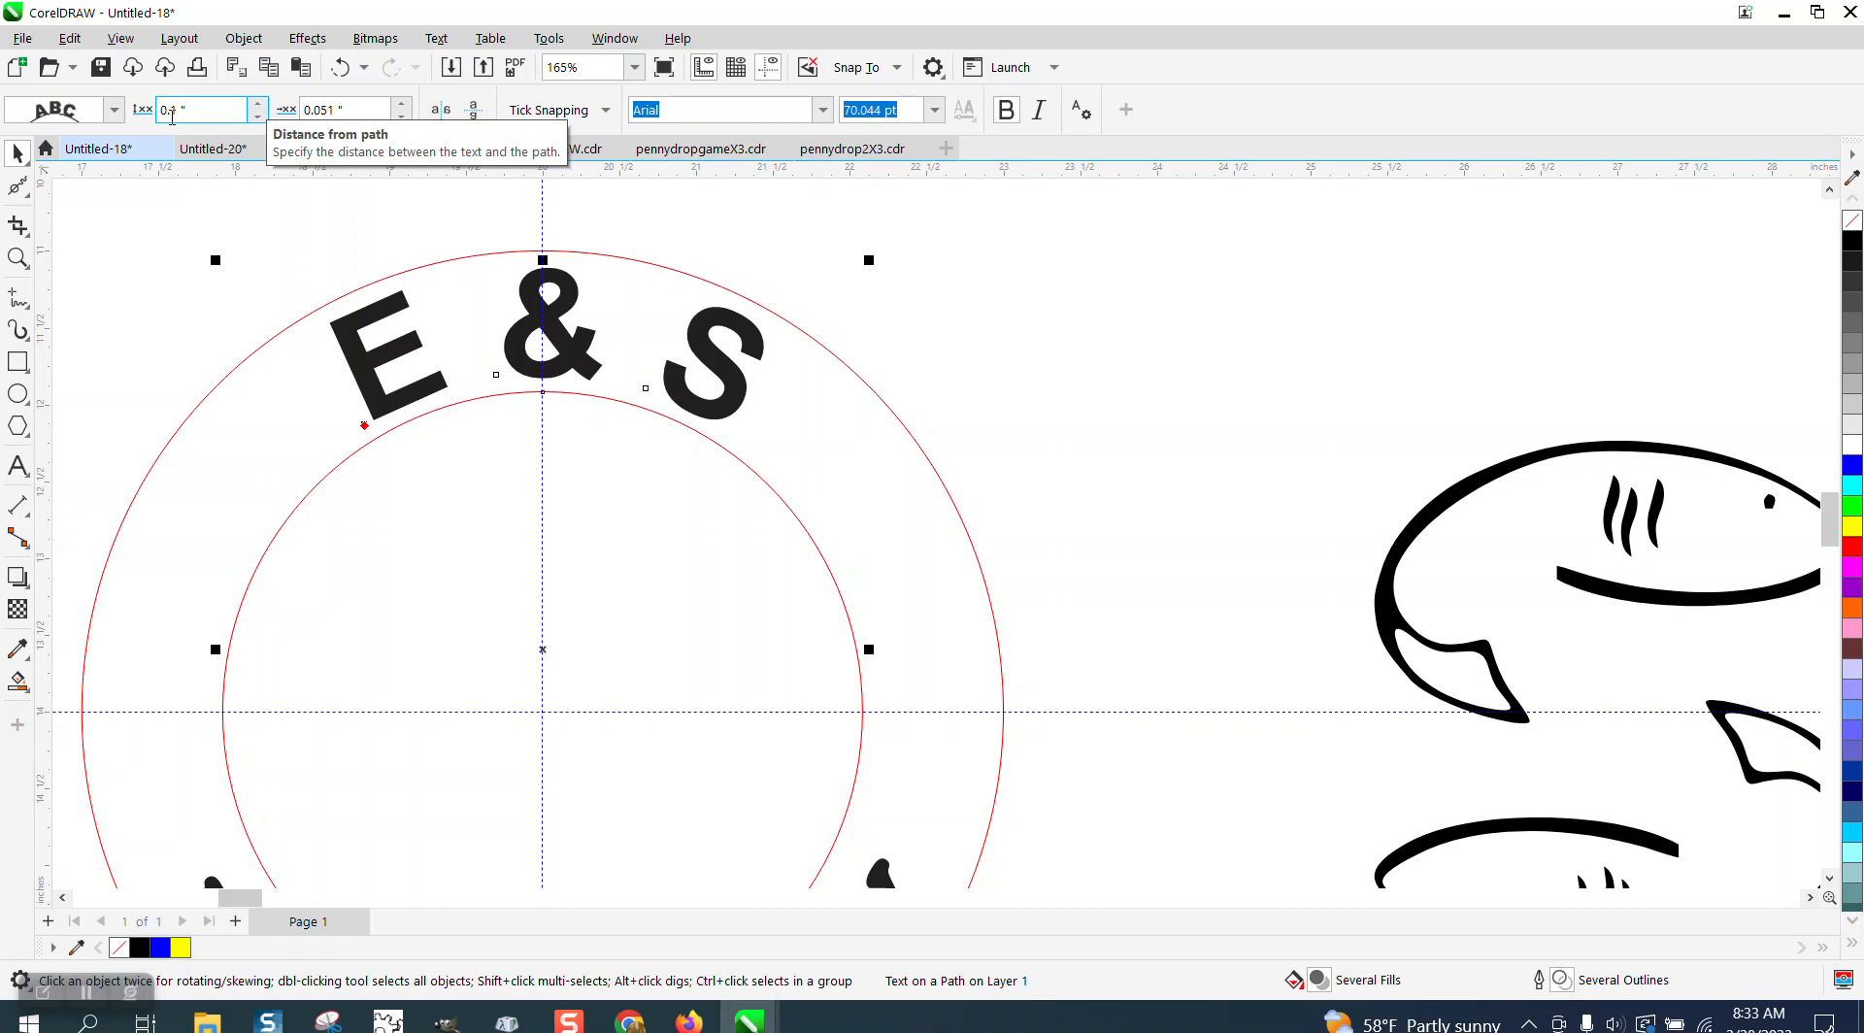
{"action": "left_click", "coordinate": [258, 105]}
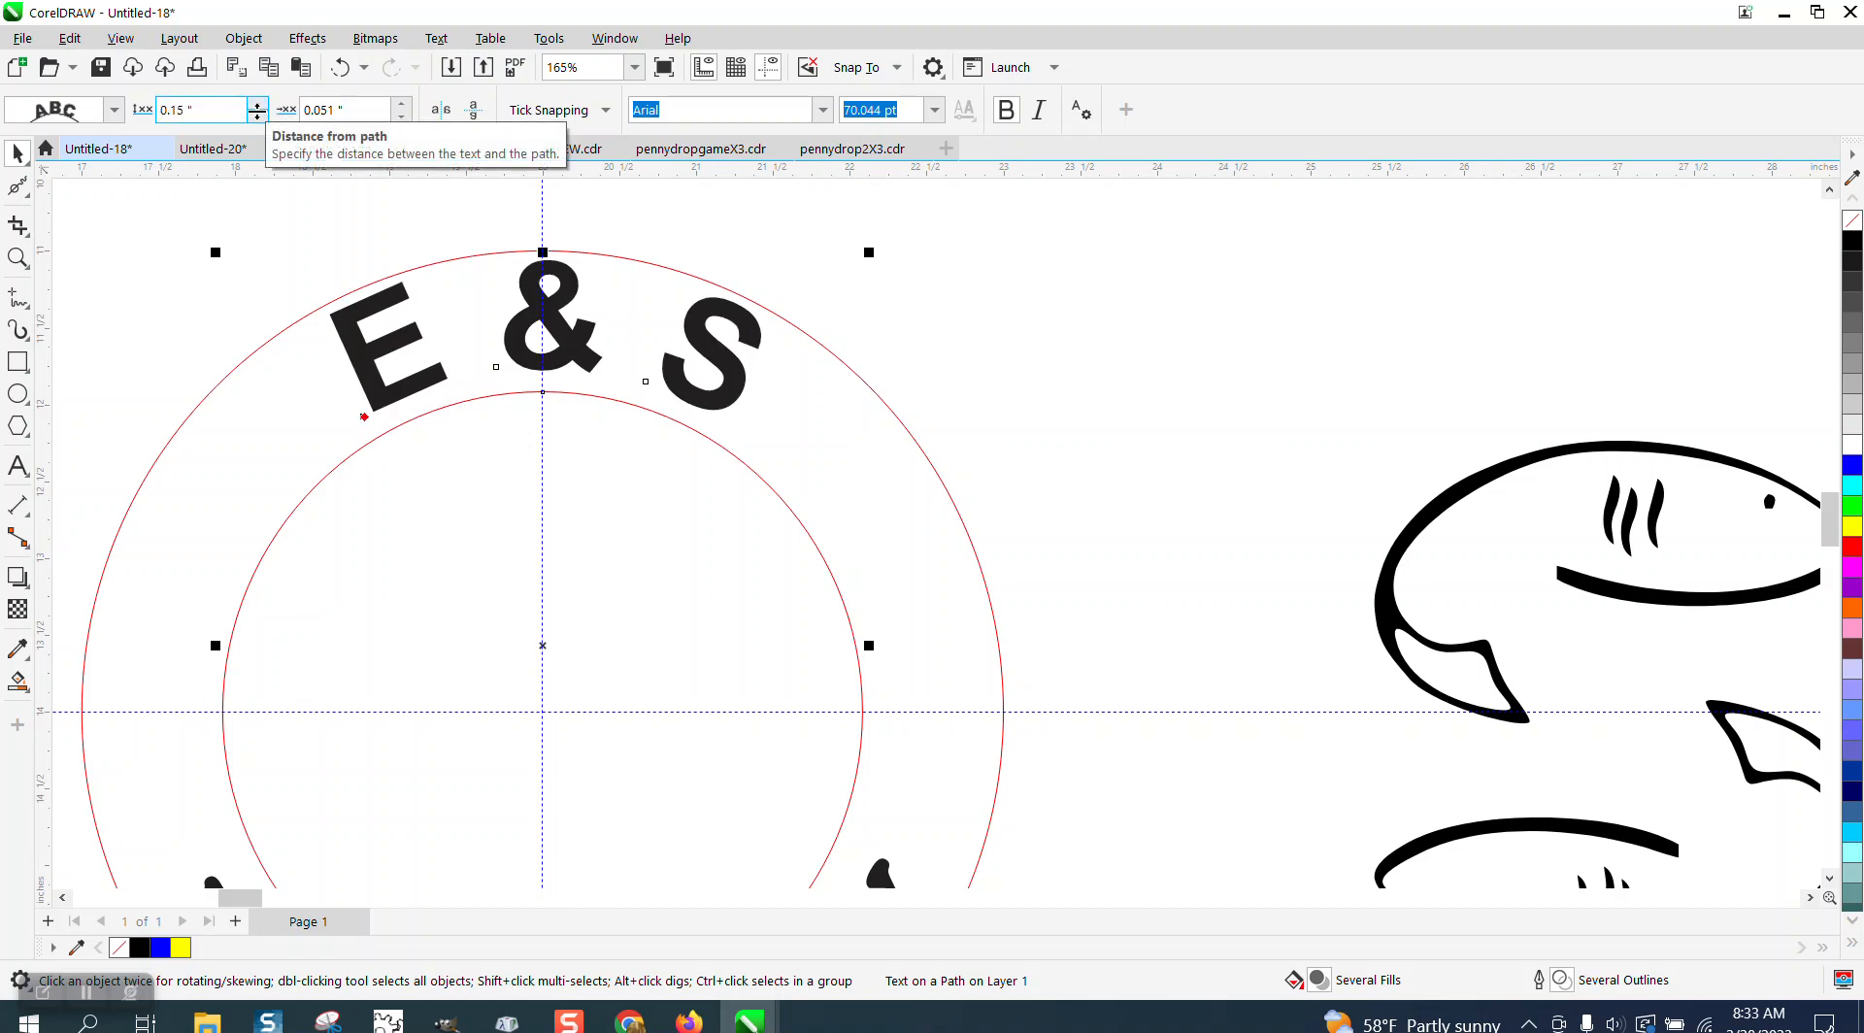
{"action": "left_click", "coordinate": [258, 117]}
Step: Try a 1.2 inch distance from the path for the E & S text, and undo it
{"action": "left_click_drag", "start_coordinate": [220, 111], "coordinate": [117, 115]}
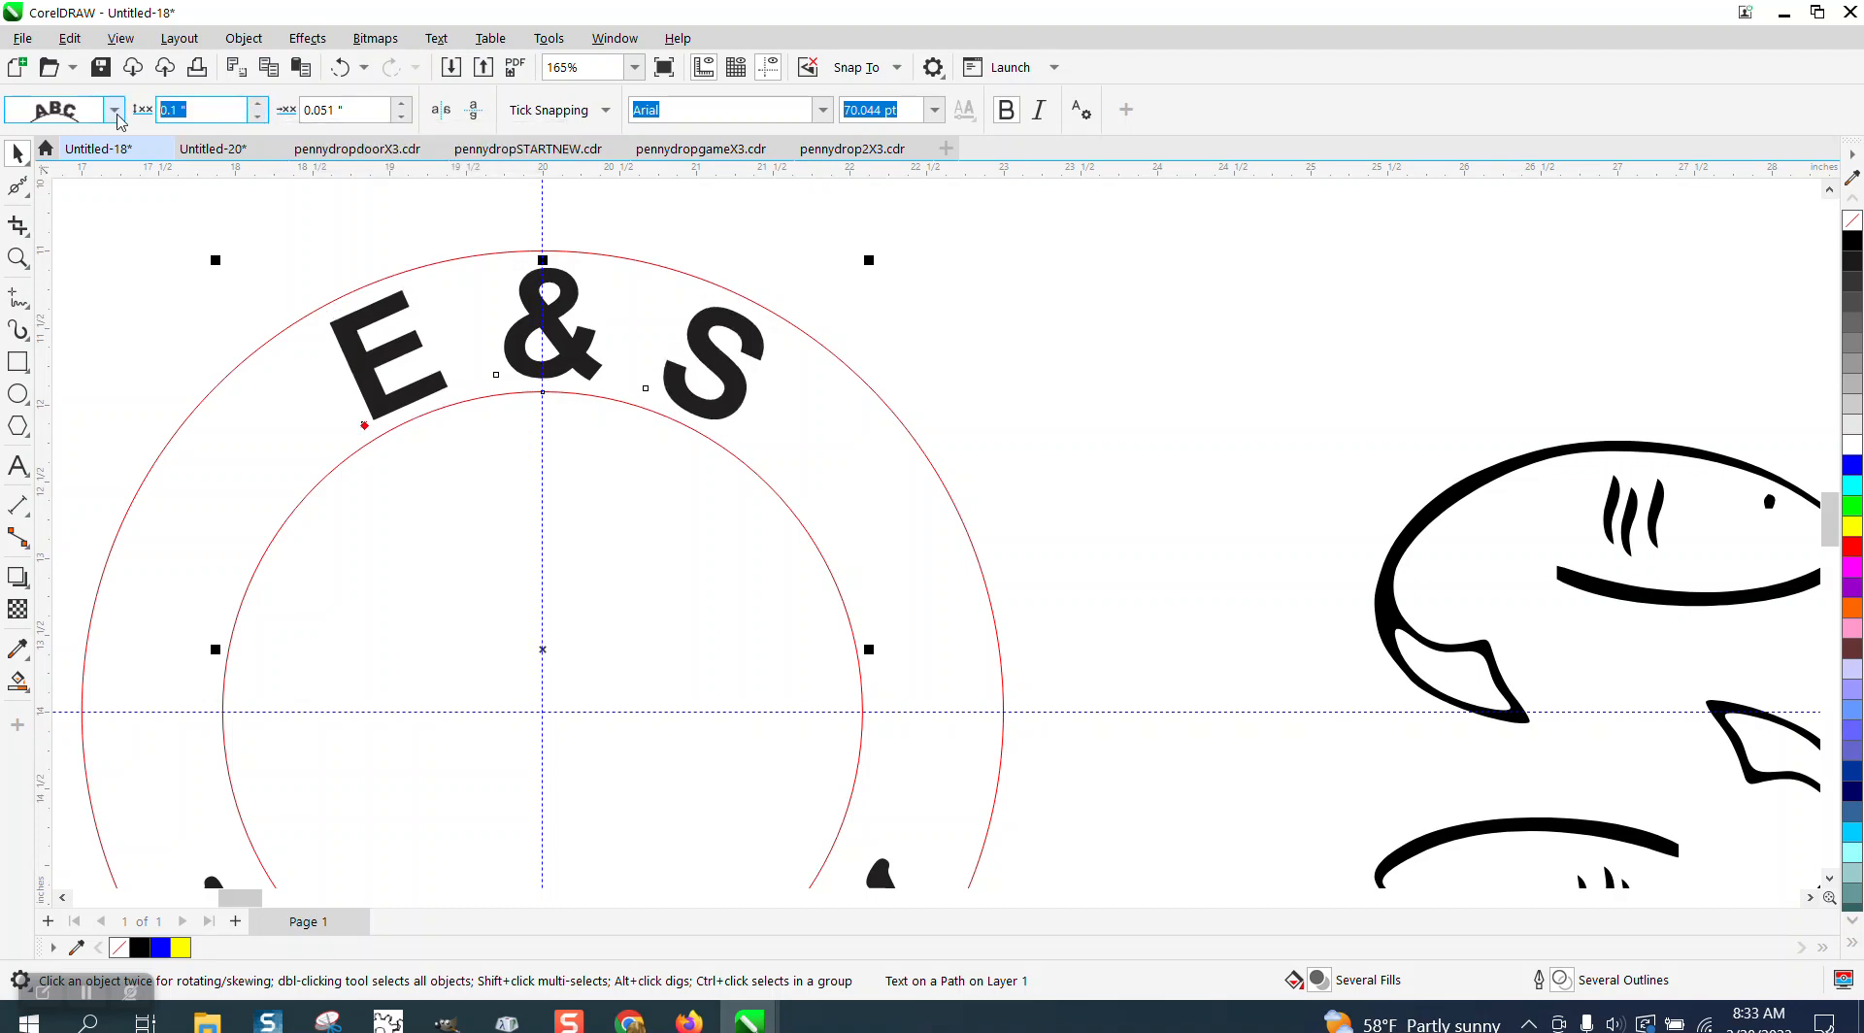
{"action": "type", "text": "1.2"}
{"action": "key", "text": "Return"}
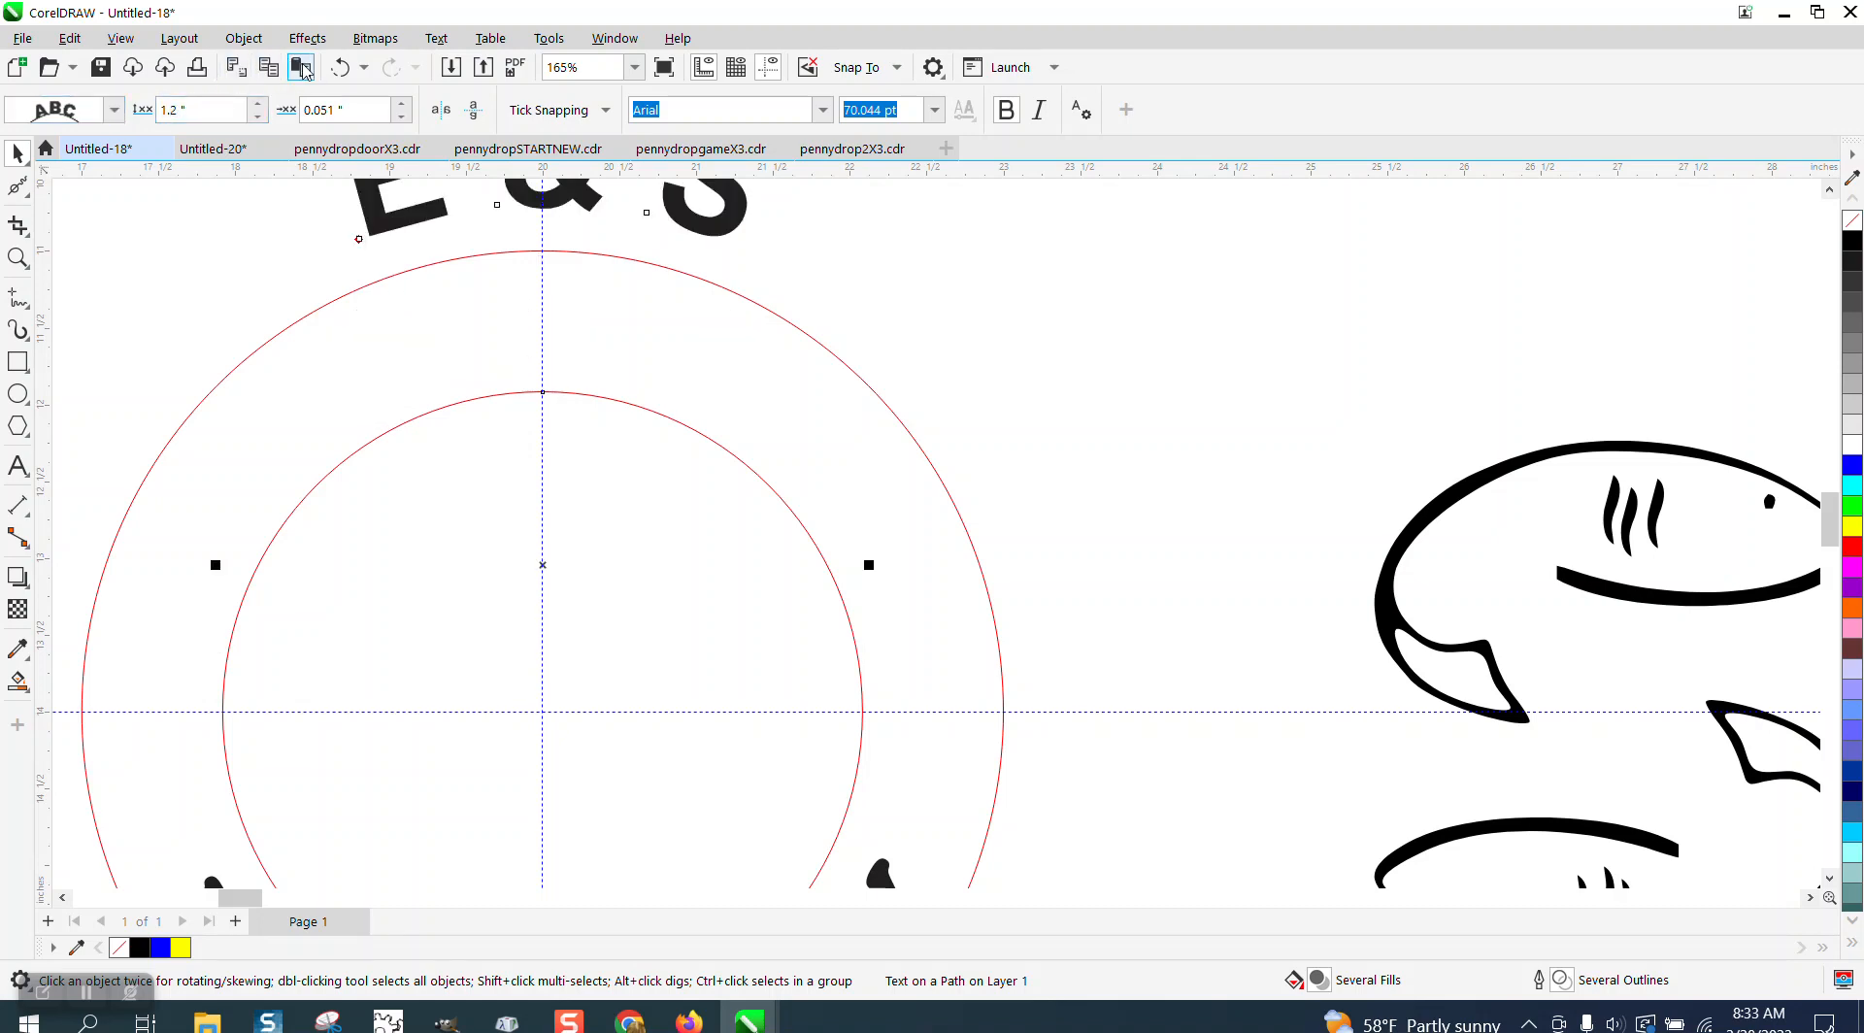
{"action": "left_click", "coordinate": [338, 68]}
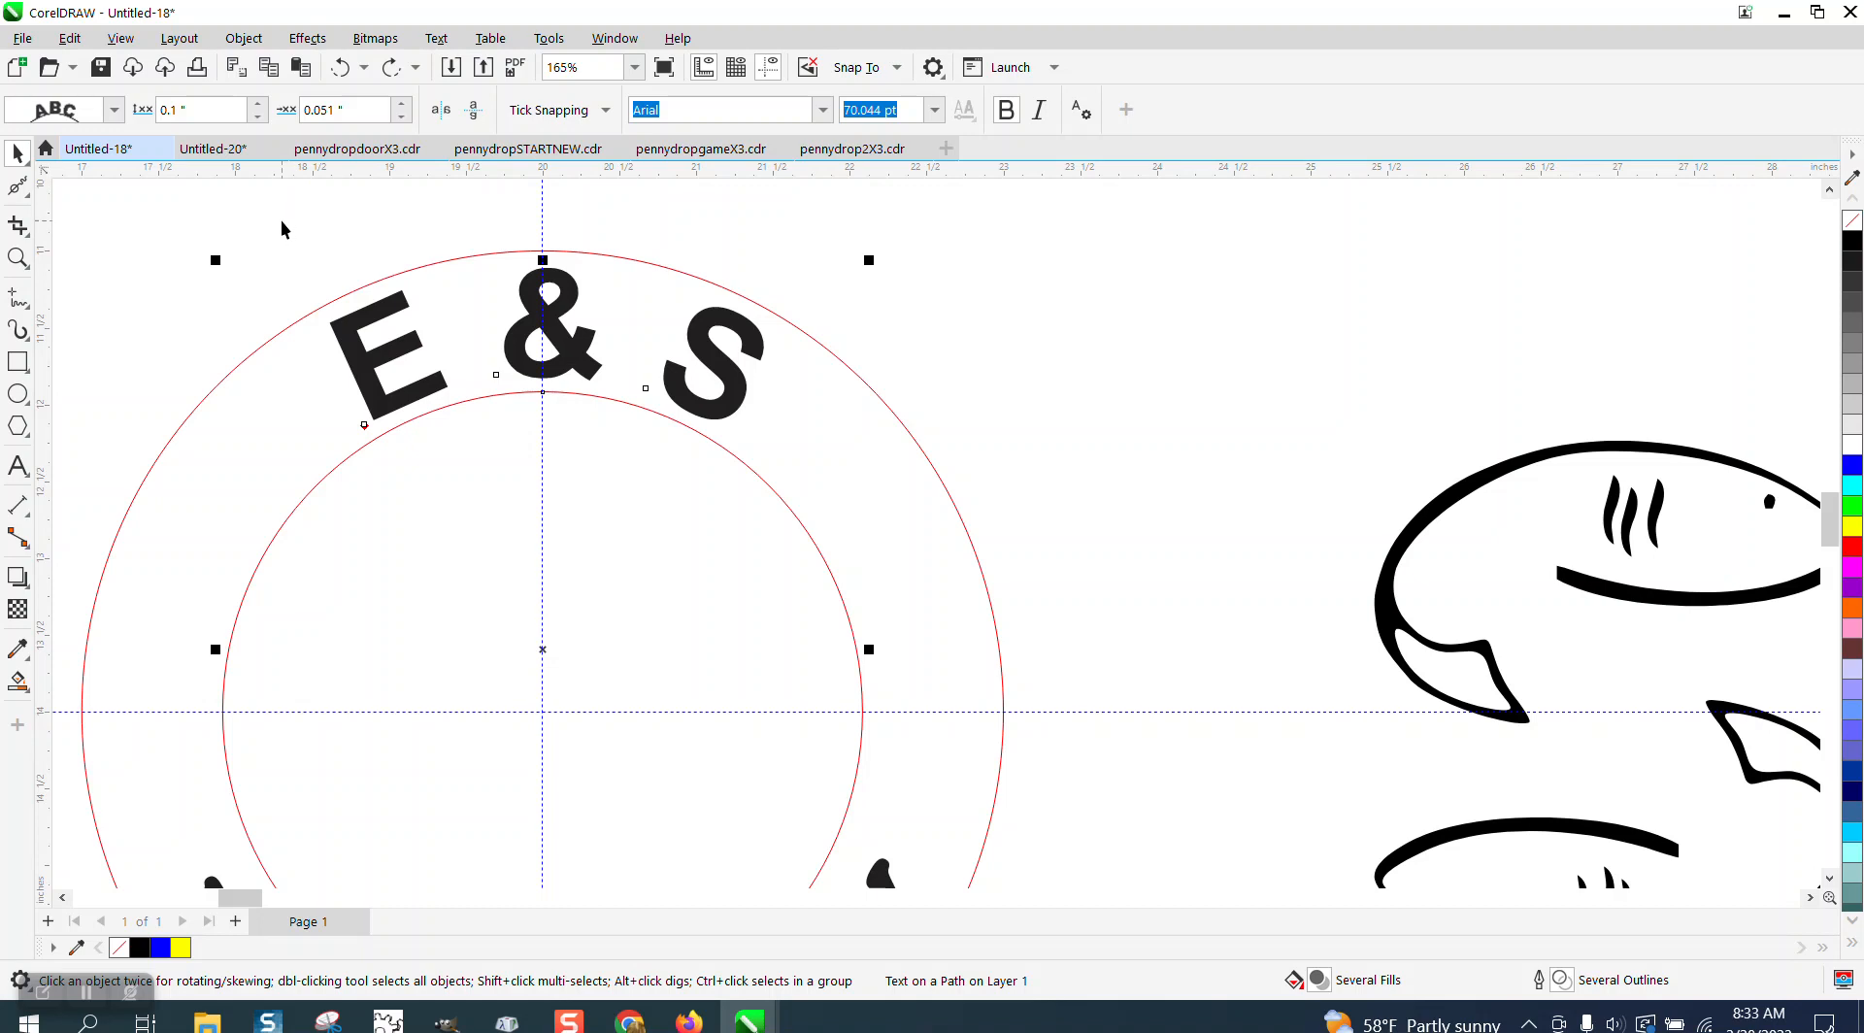
Step: Set the E & S text's distance from the path to 0.12 inch
{"action": "left_click", "coordinate": [217, 115]}
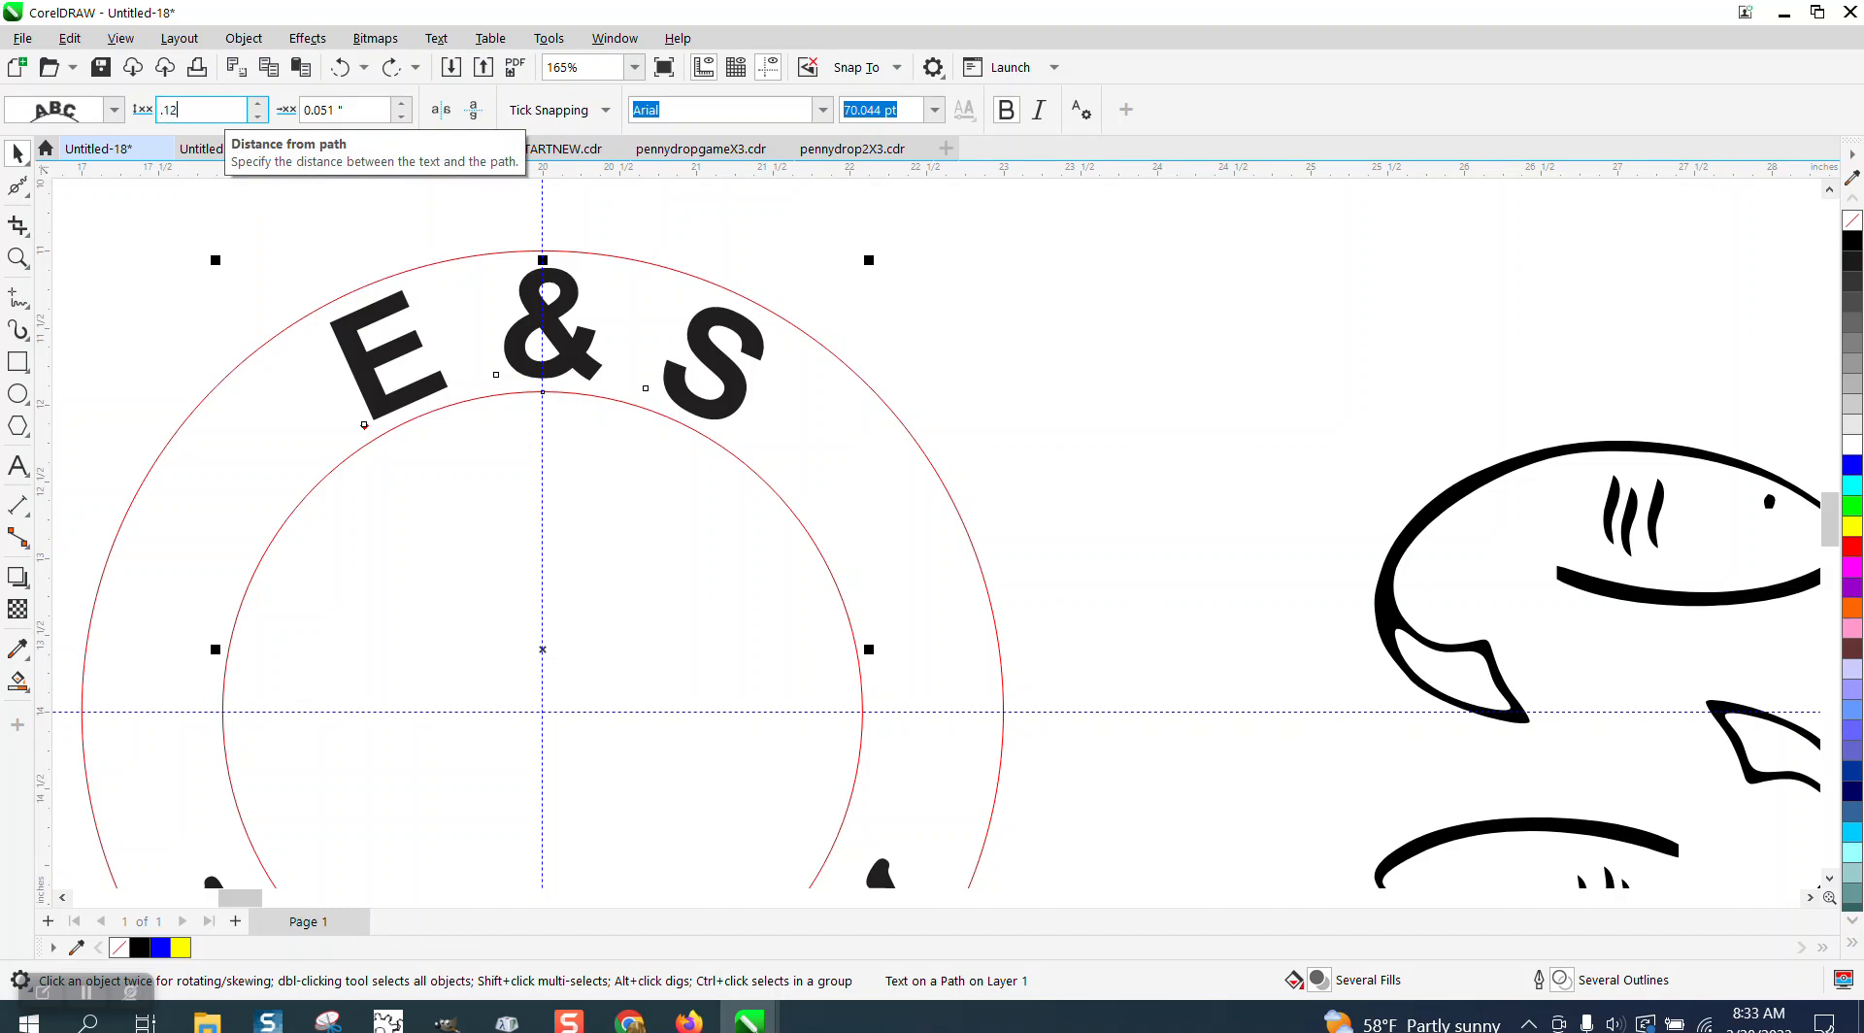
{"action": "type", "text": ".12"}
{"action": "key", "text": "Return"}
Step: Select the FISH COMPANY text on the large circle, try a 0.05 inch distance from its path, and return it to 0.0 inch
{"action": "scroll", "coordinate": [705, 385], "scroll_direction": "down", "scroll_amount": 5}
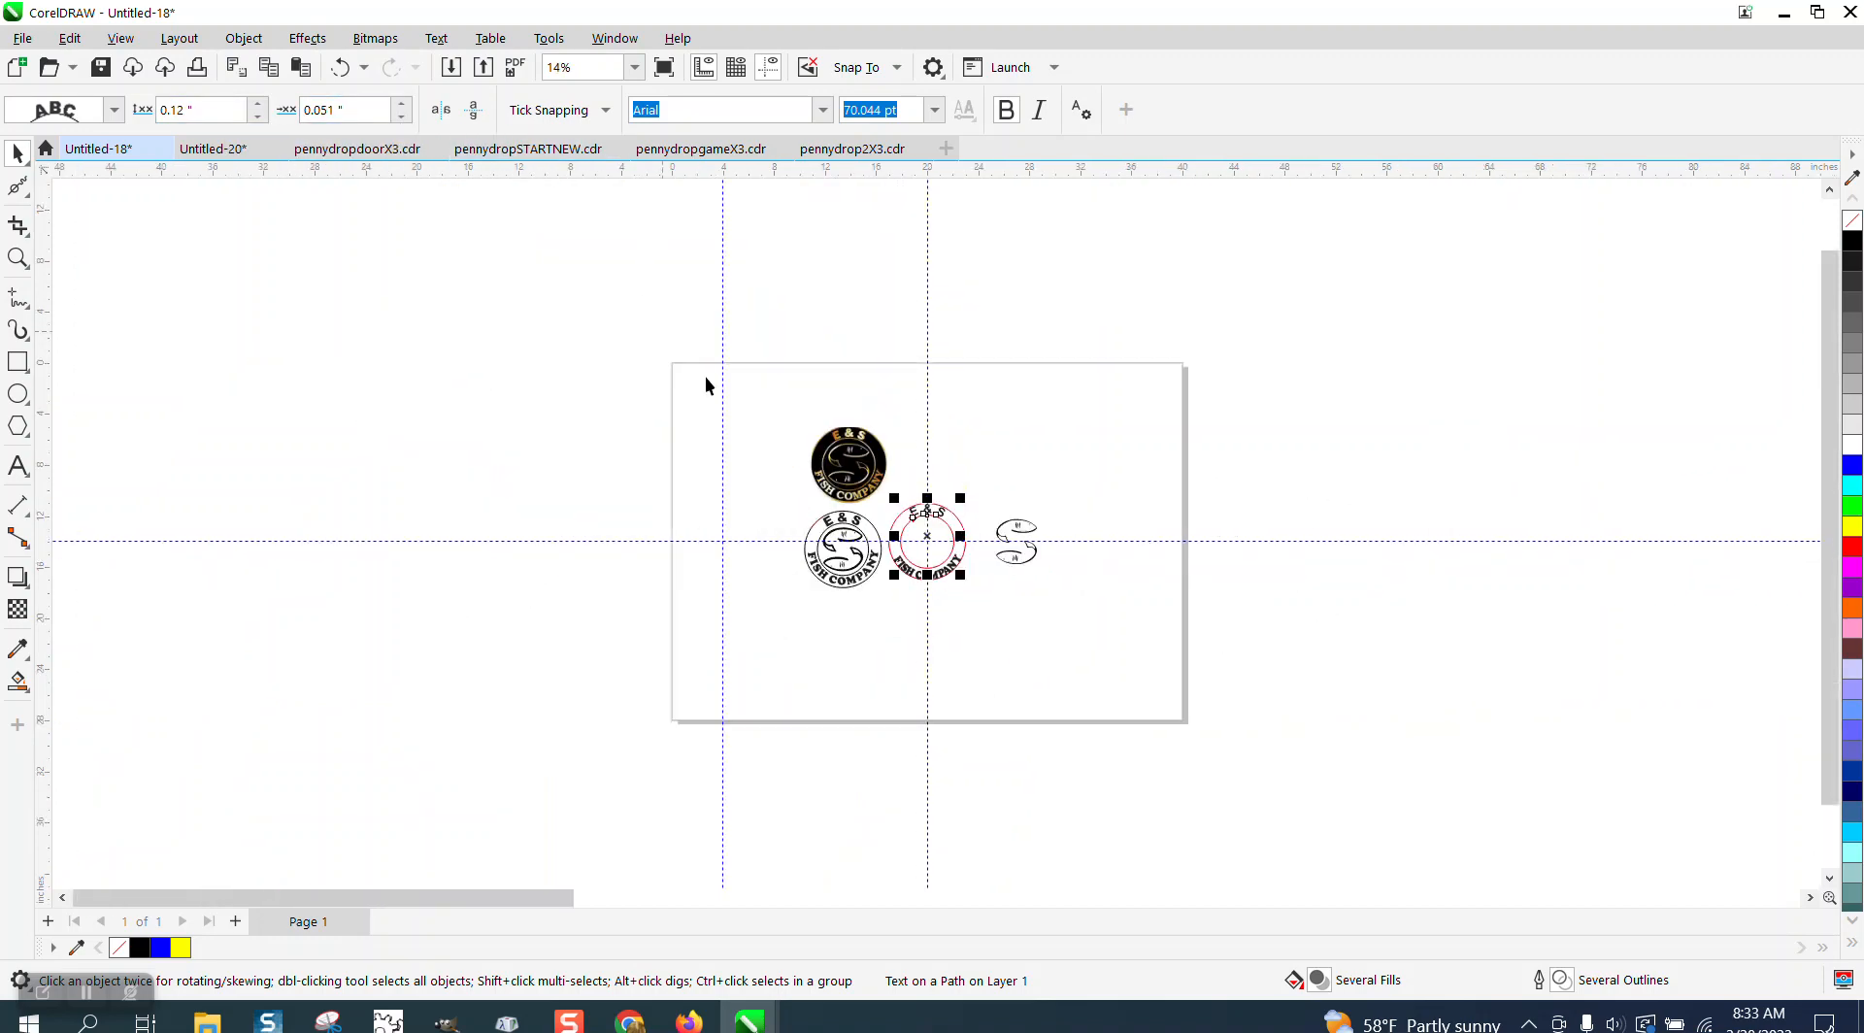
{"action": "left_click", "coordinate": [17, 257]}
{"action": "left_click_drag", "start_coordinate": [872, 525], "coordinate": [1000, 604]}
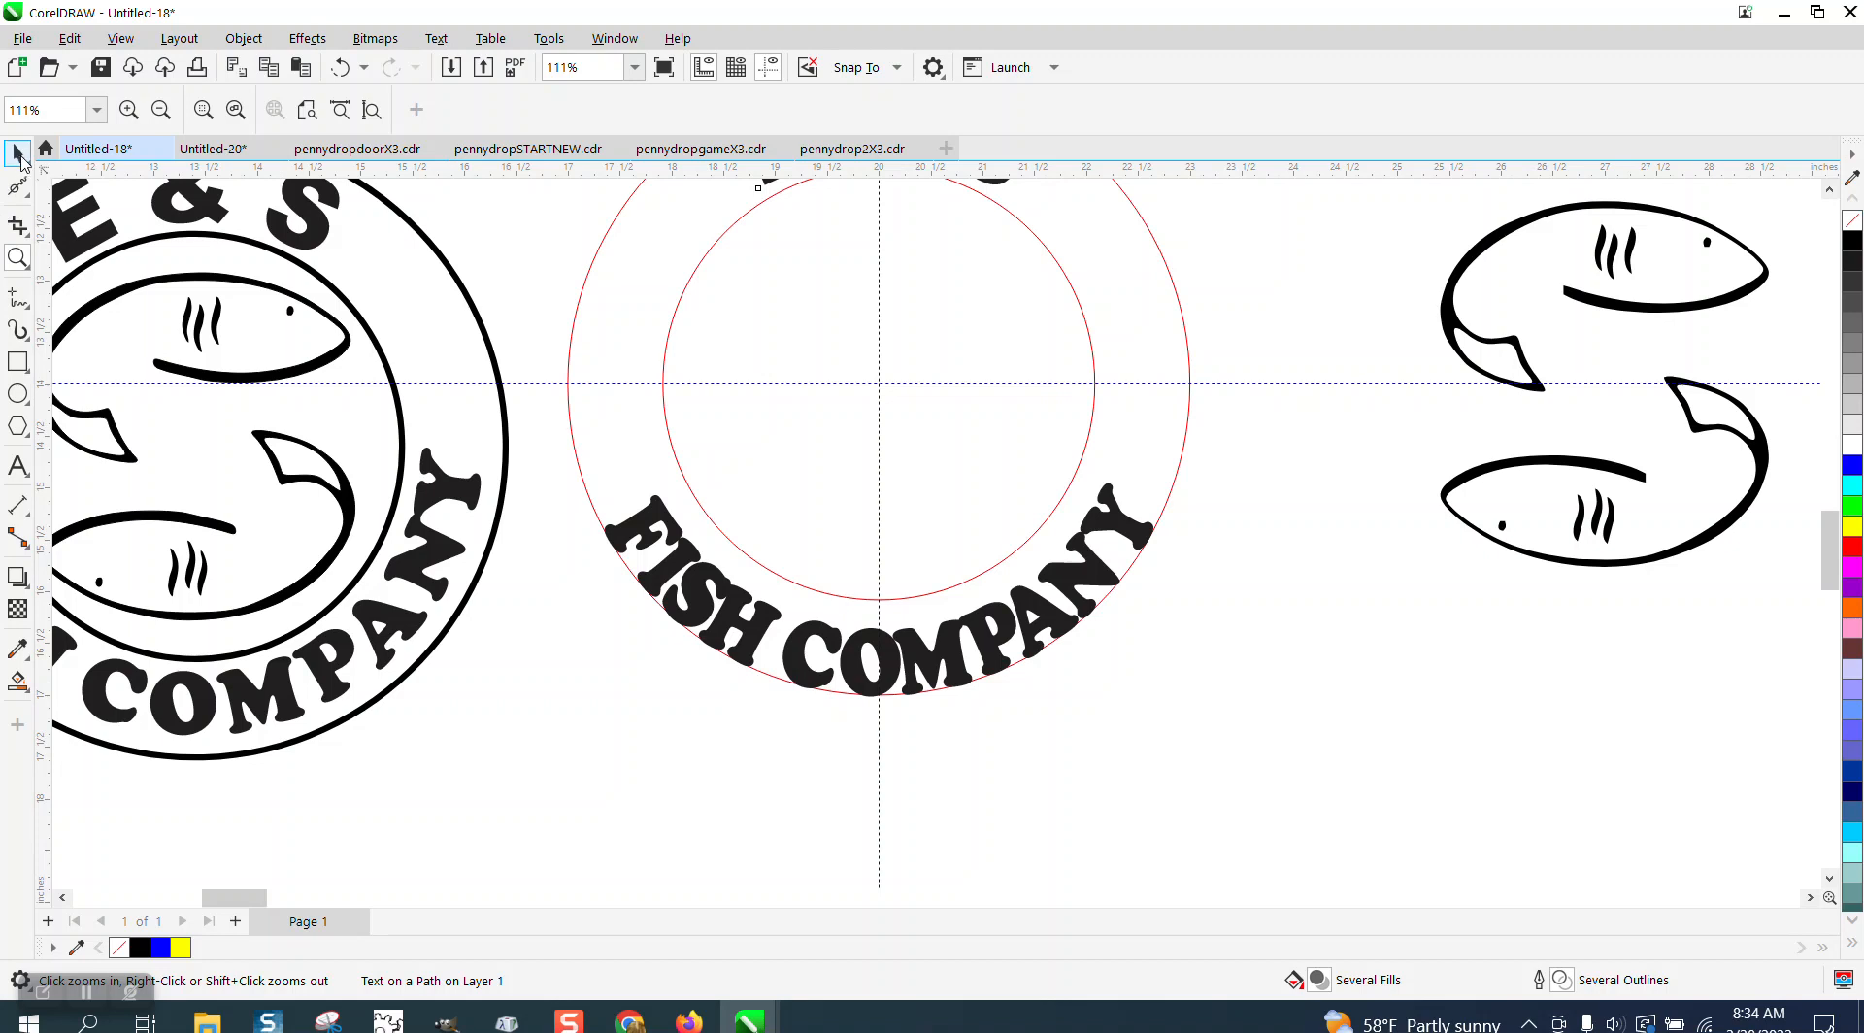
{"action": "left_click", "coordinate": [17, 154]}
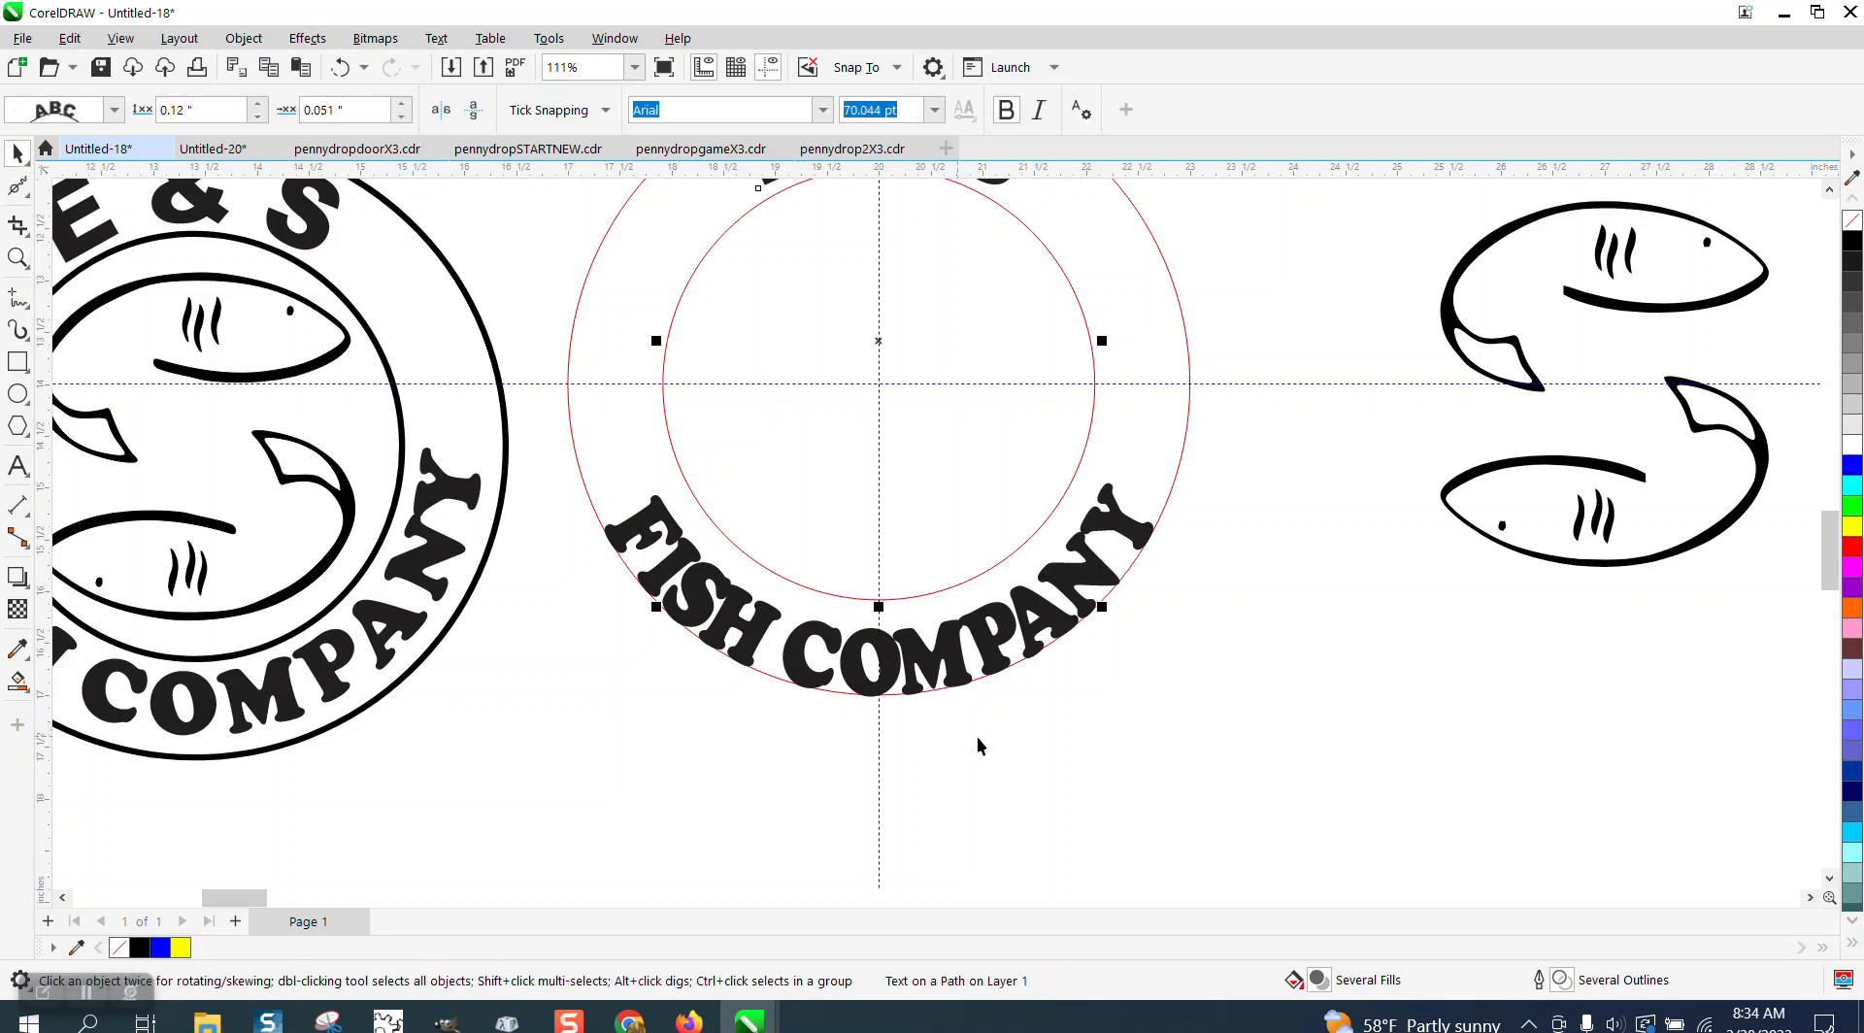
{"action": "left_click", "coordinate": [891, 662]}
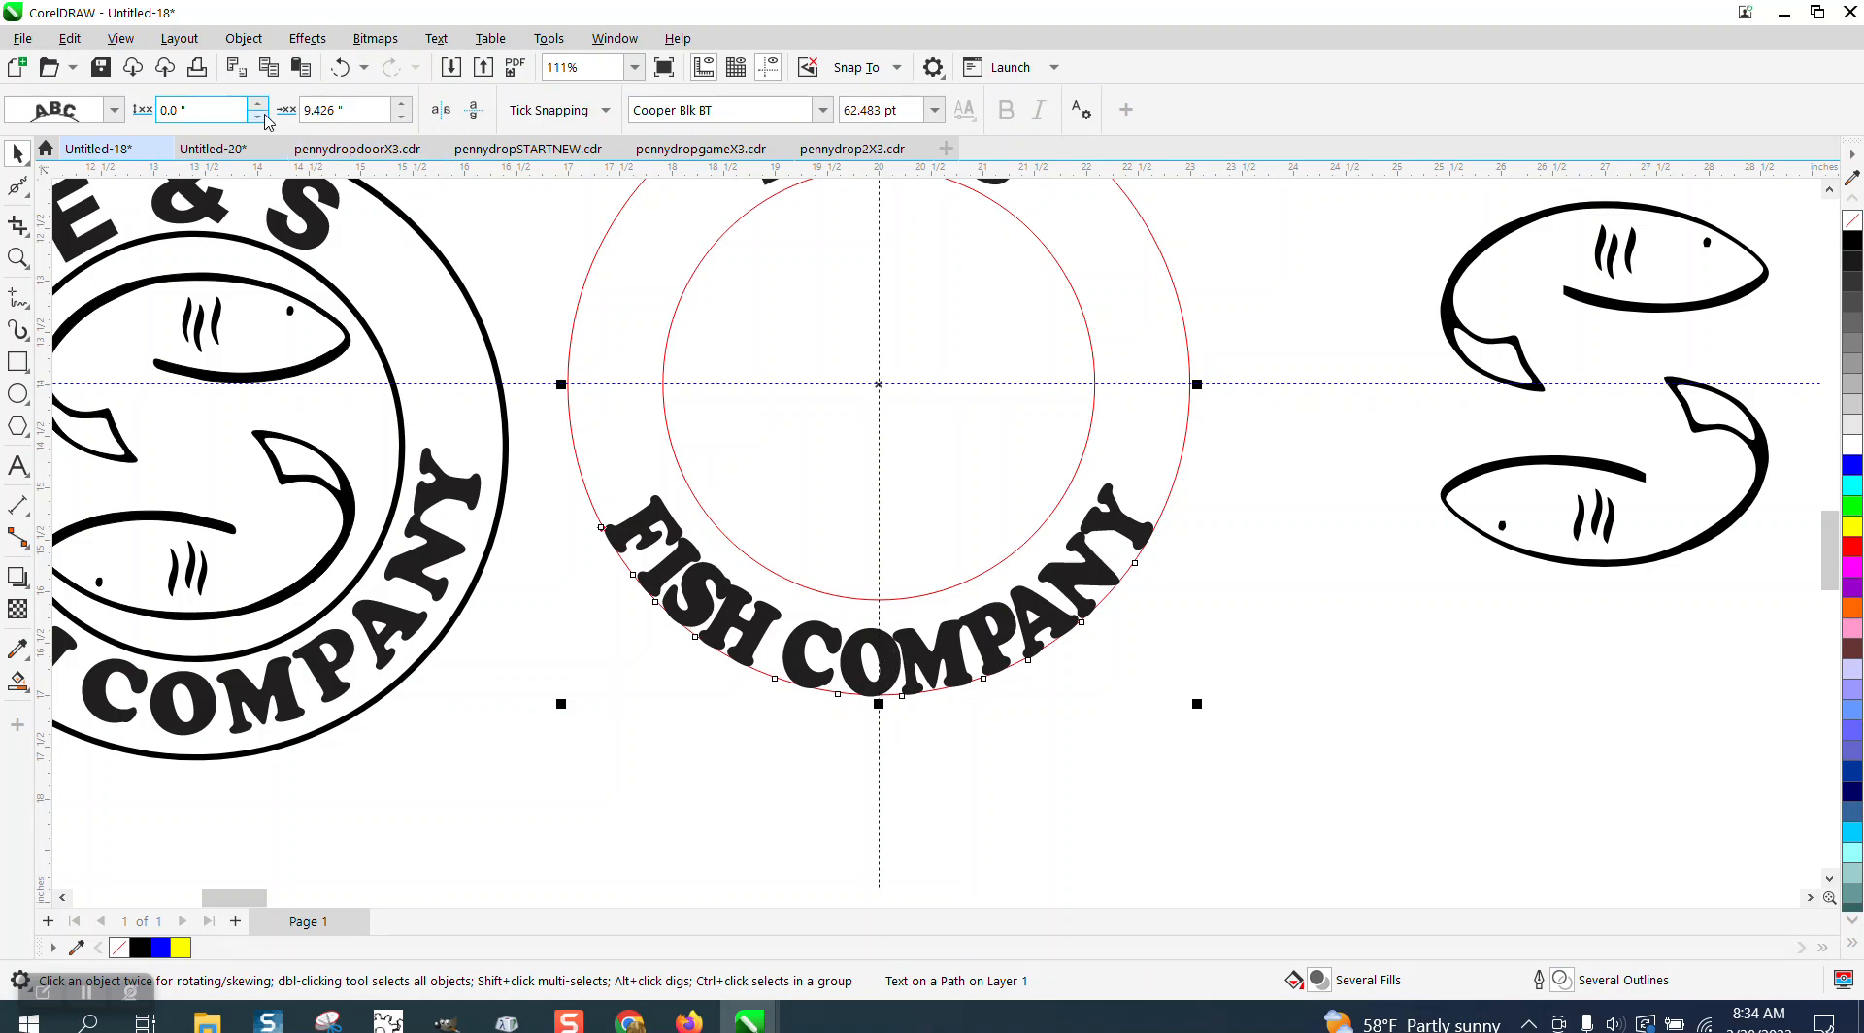
{"action": "left_click", "coordinate": [260, 106]}
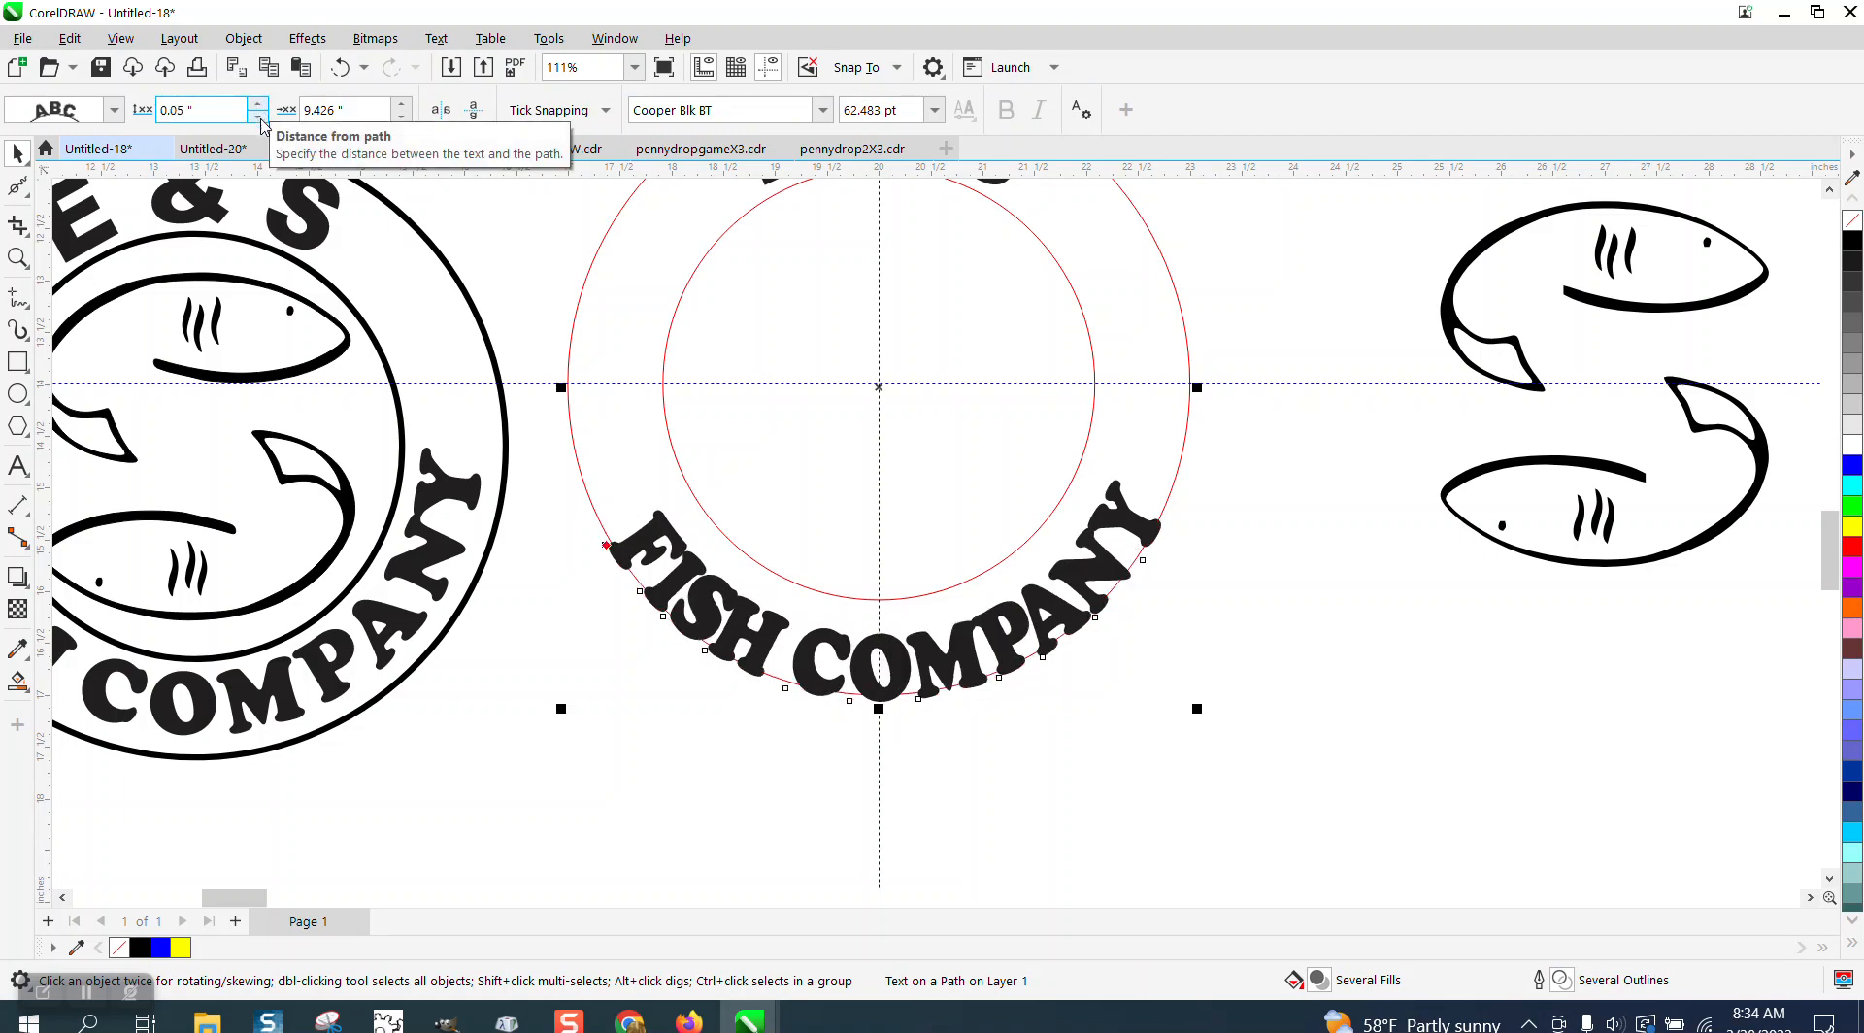
{"action": "left_click", "coordinate": [260, 117]}
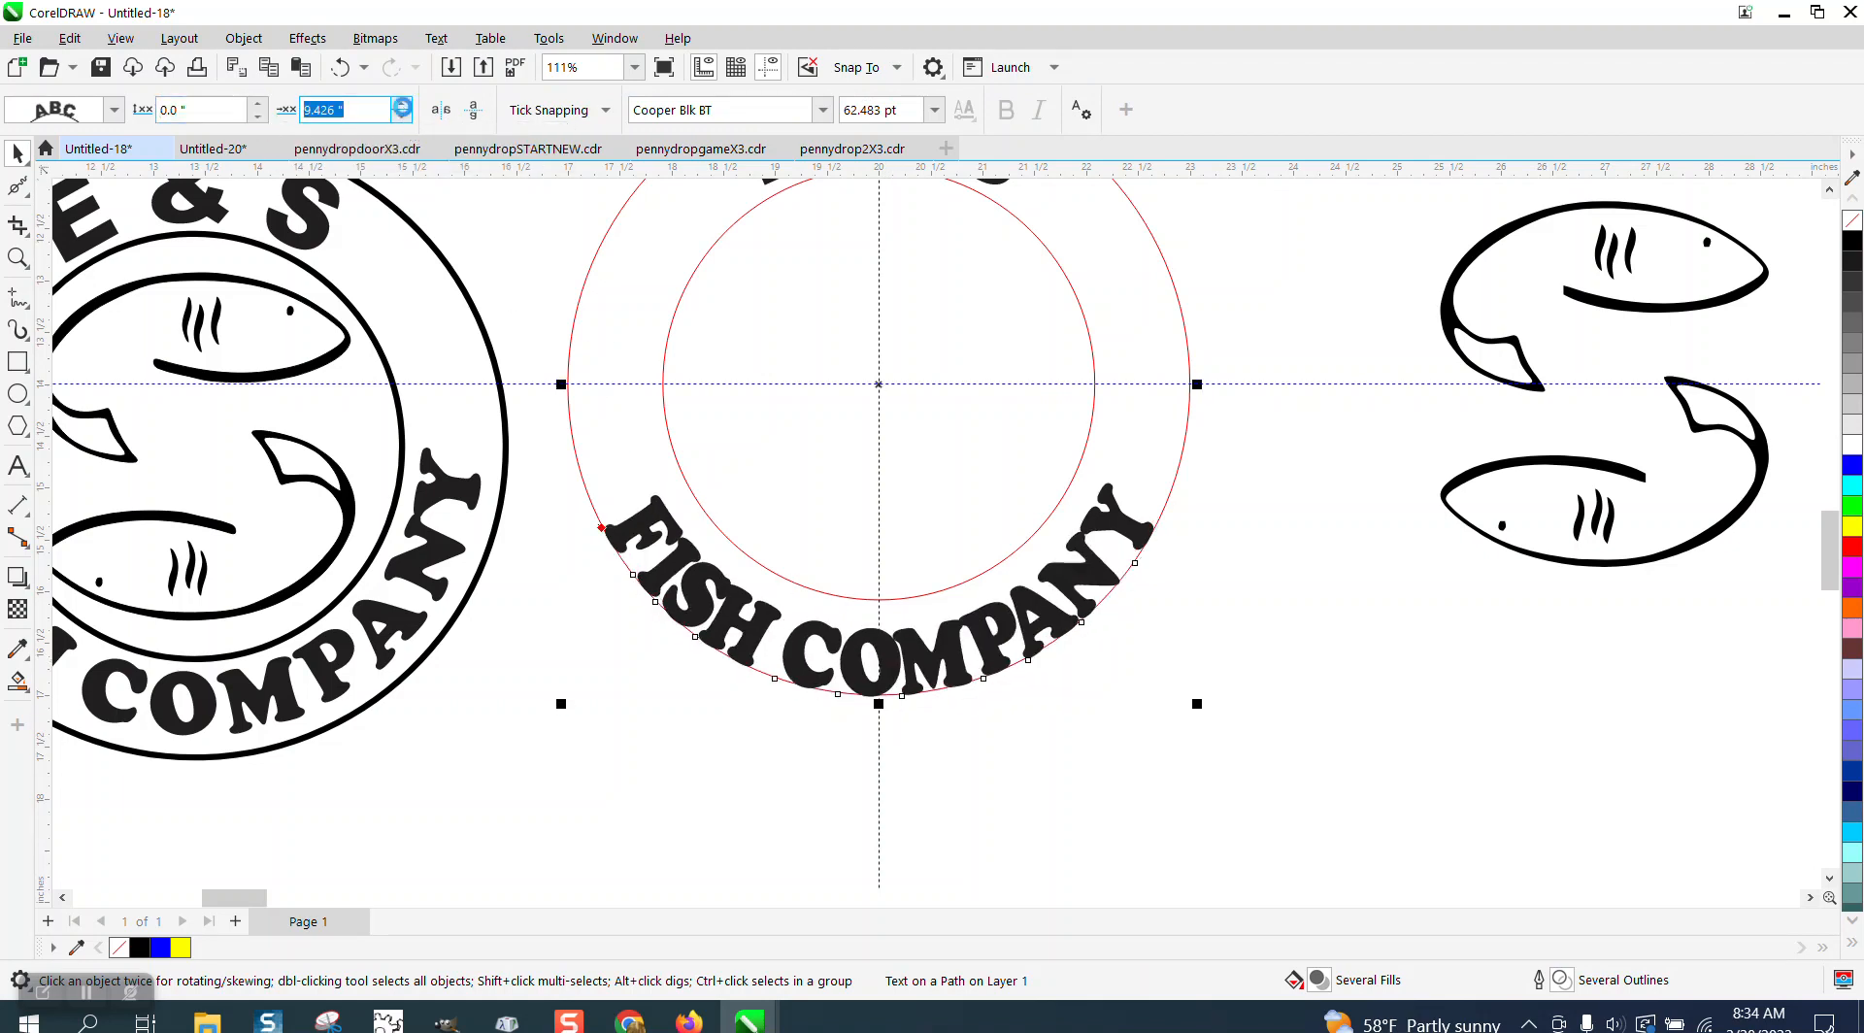
Step: Shift the FISH COMPANY text along the large circle to an offset of 9.576 inches
{"action": "left_click", "coordinate": [401, 103]}
{"action": "left_click", "coordinate": [401, 103]}
{"action": "left_click", "coordinate": [401, 103]}
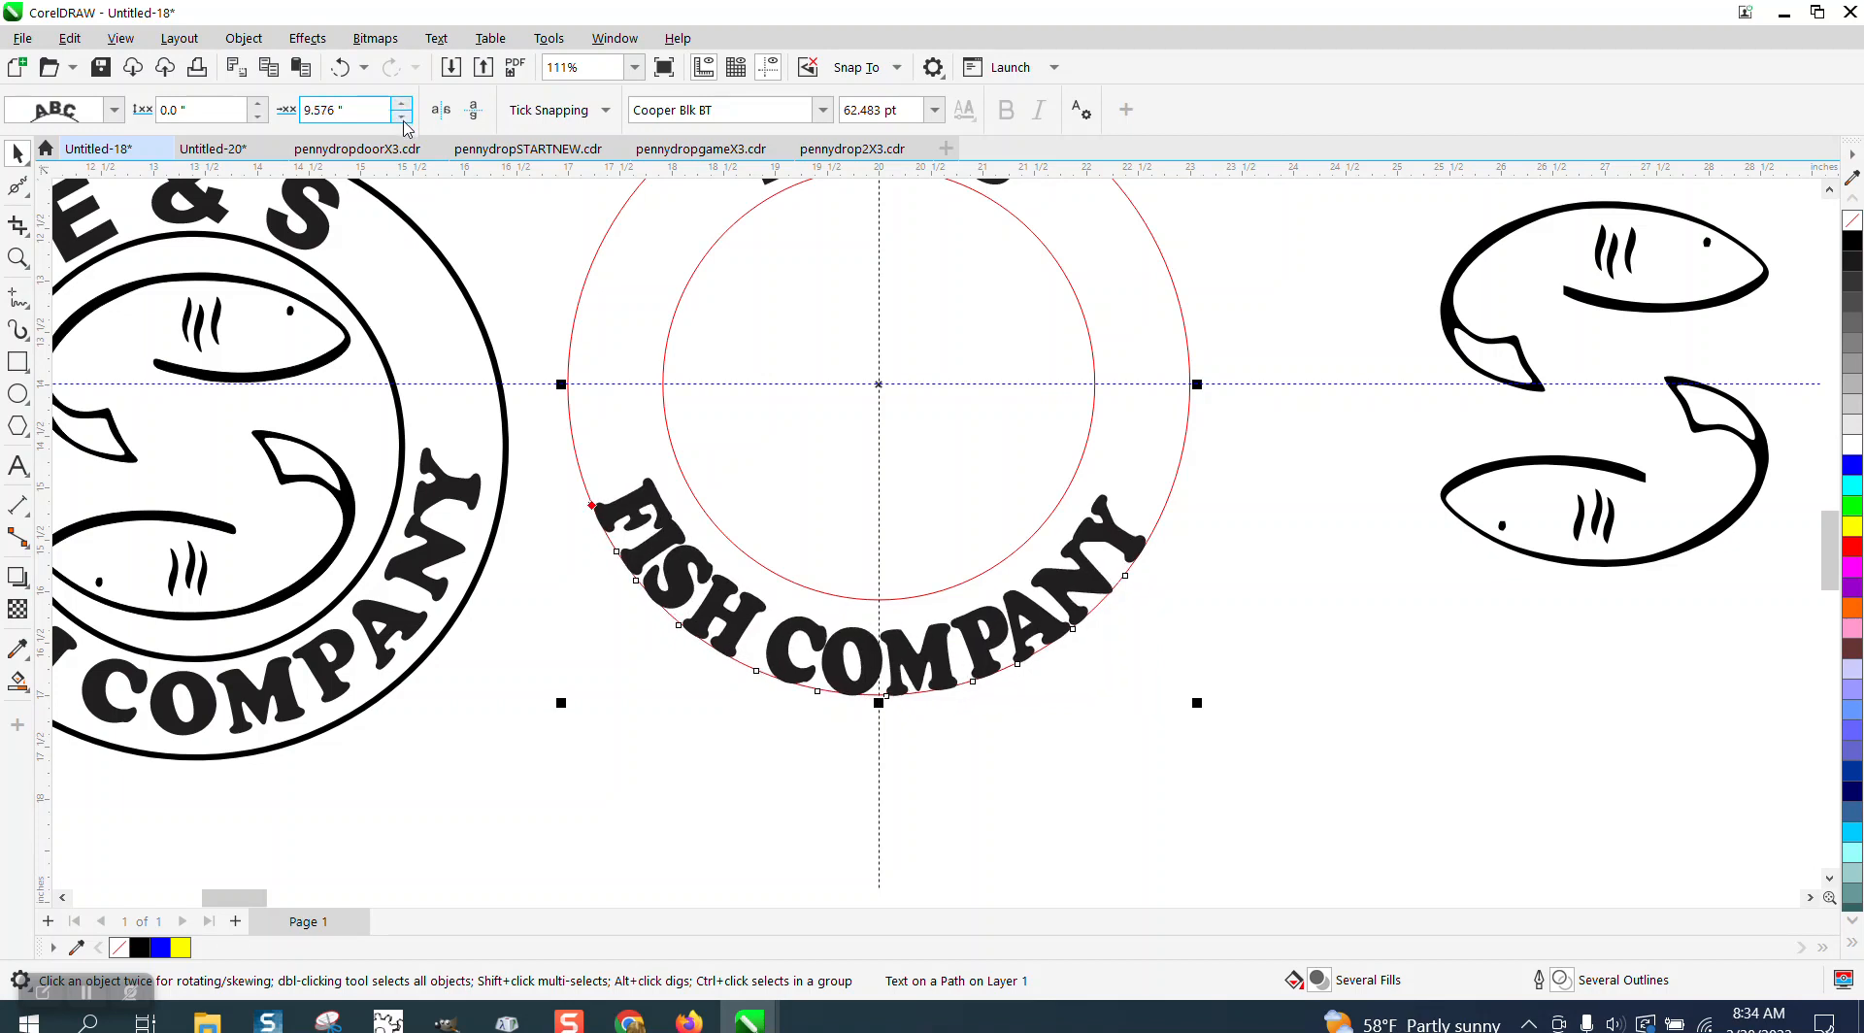
Step: Set the FISH COMPANY text's distance from the path to -0.15 inch, inside the large circle
{"action": "left_click", "coordinate": [260, 106]}
{"action": "left_click", "coordinate": [261, 106]}
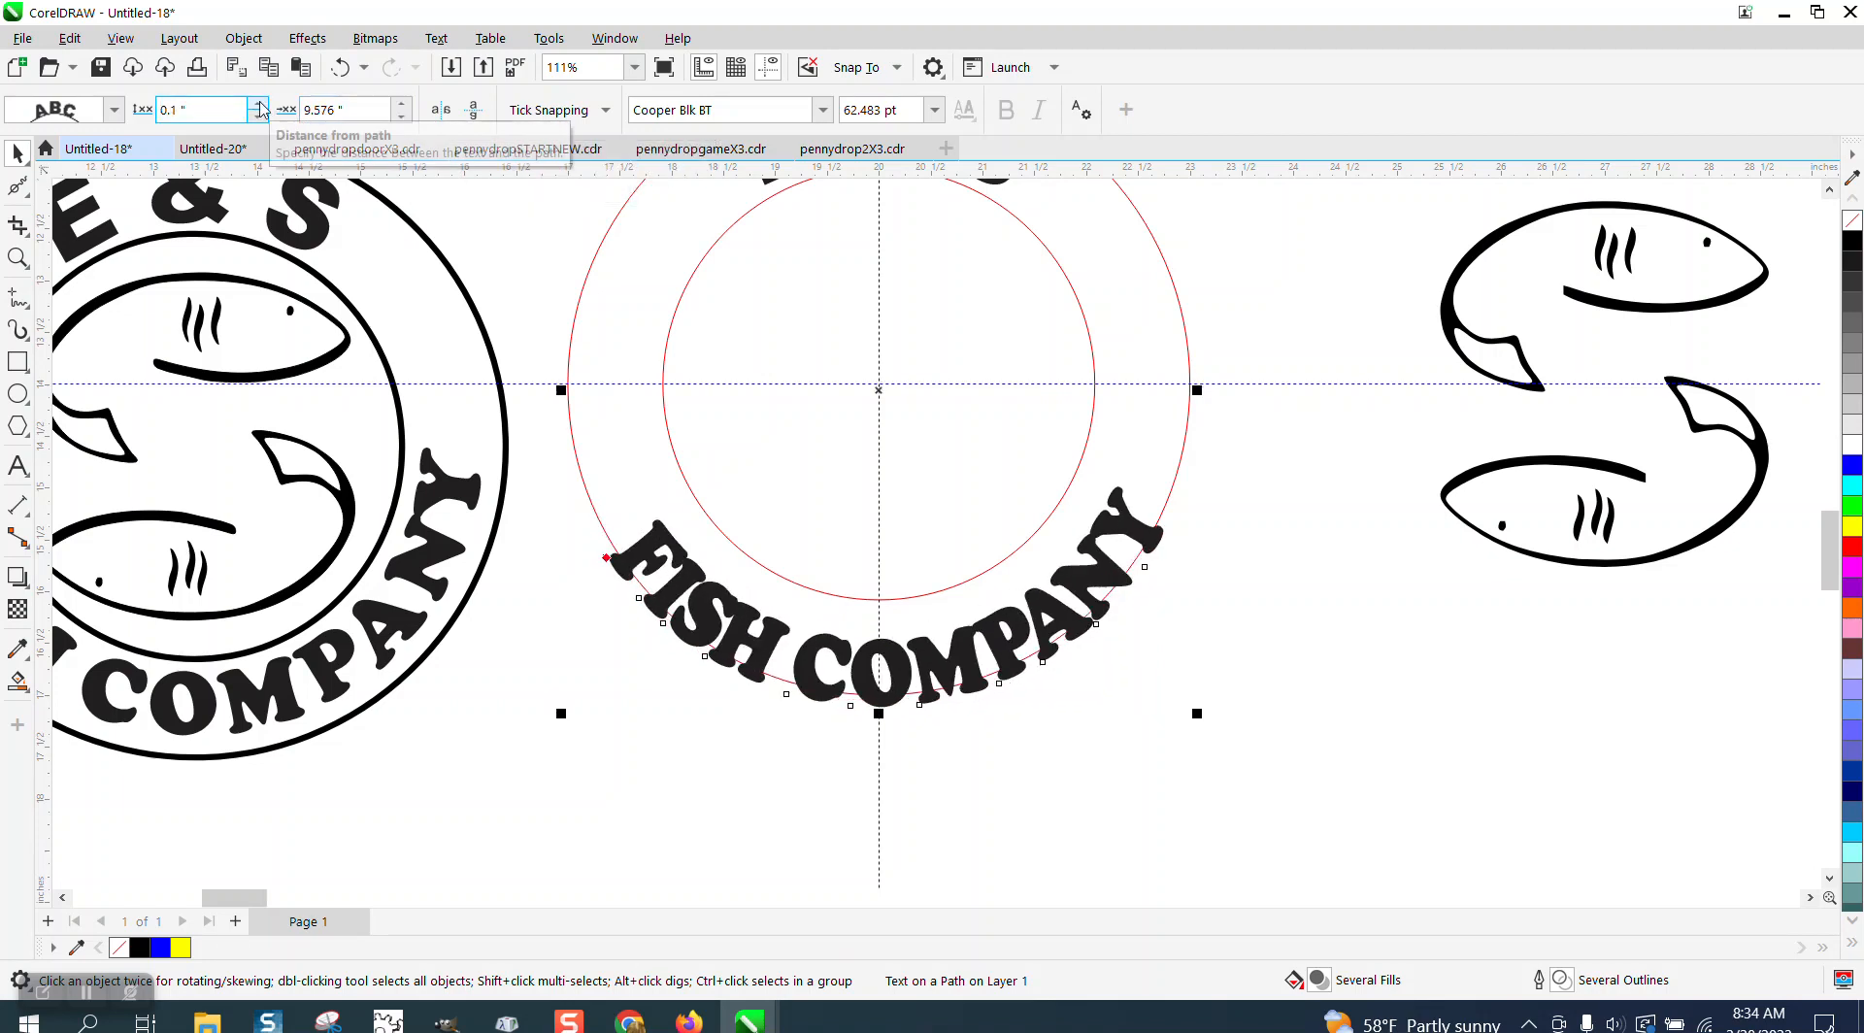
{"action": "left_click", "coordinate": [259, 116]}
{"action": "left_click", "coordinate": [258, 116]}
{"action": "left_click", "coordinate": [258, 116]}
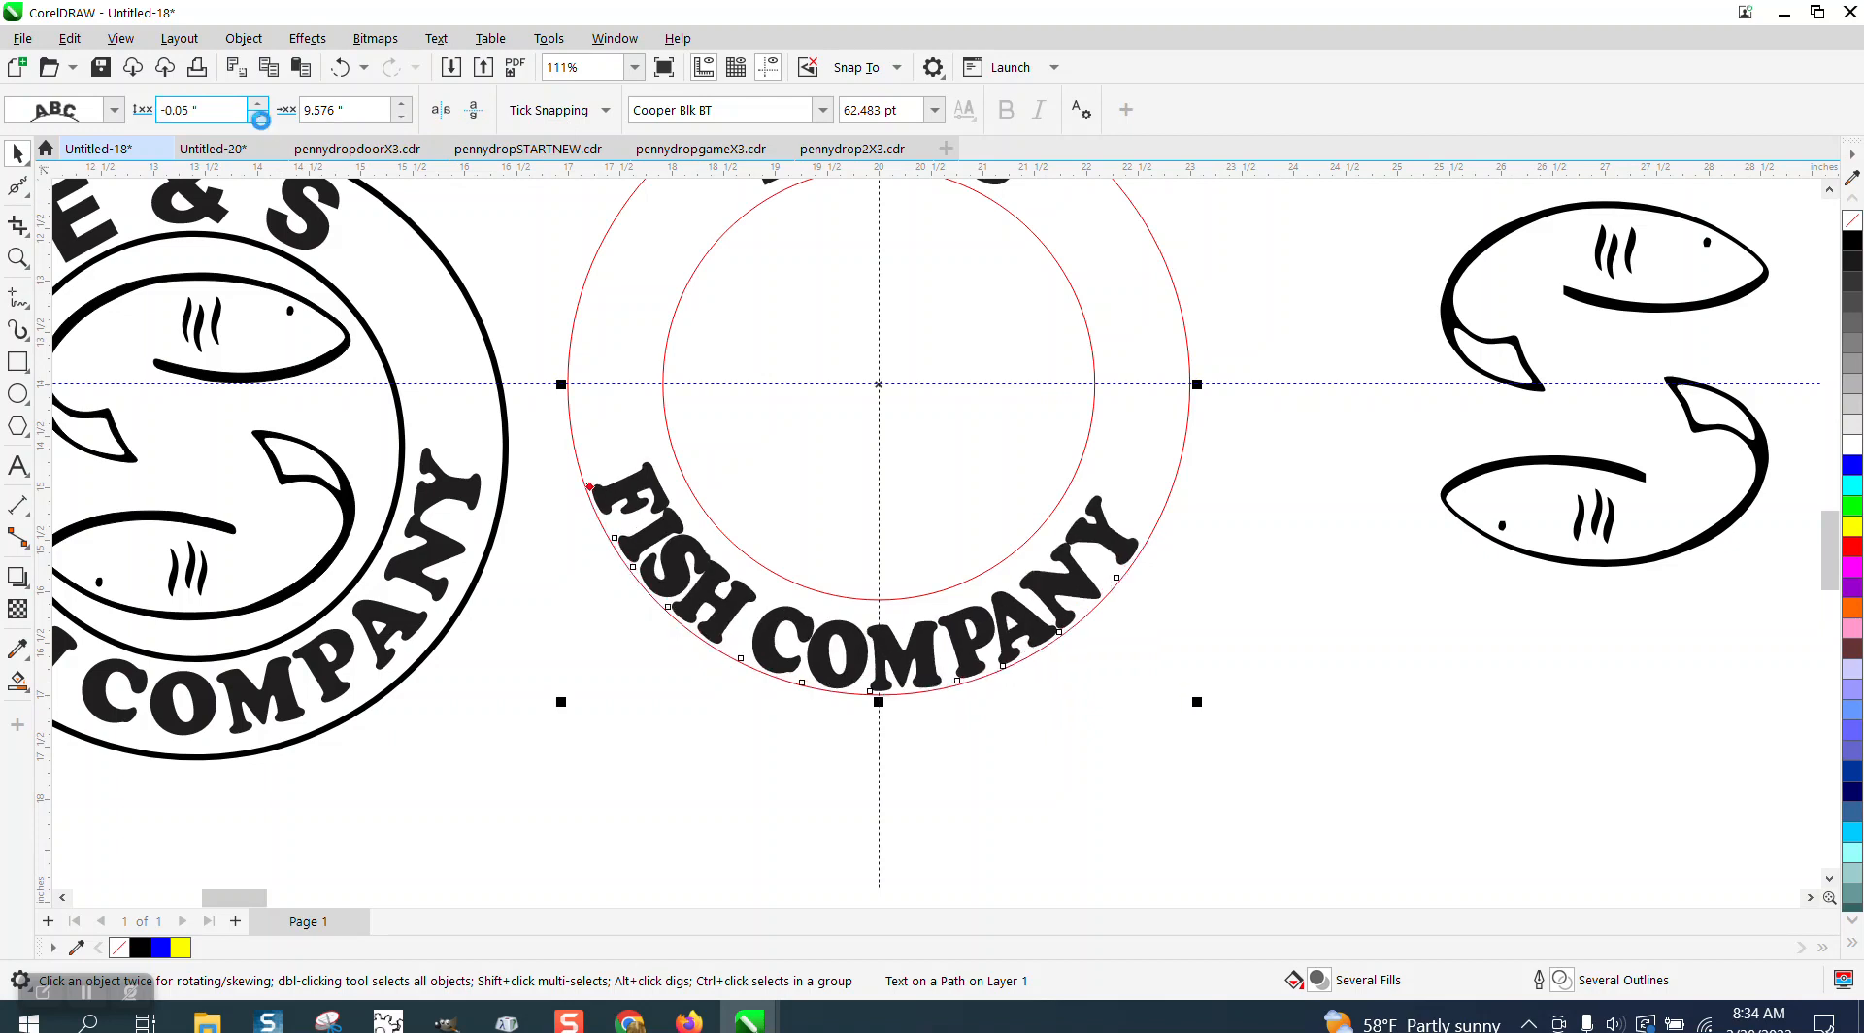
{"action": "left_click", "coordinate": [258, 116]}
{"action": "left_click", "coordinate": [258, 115]}
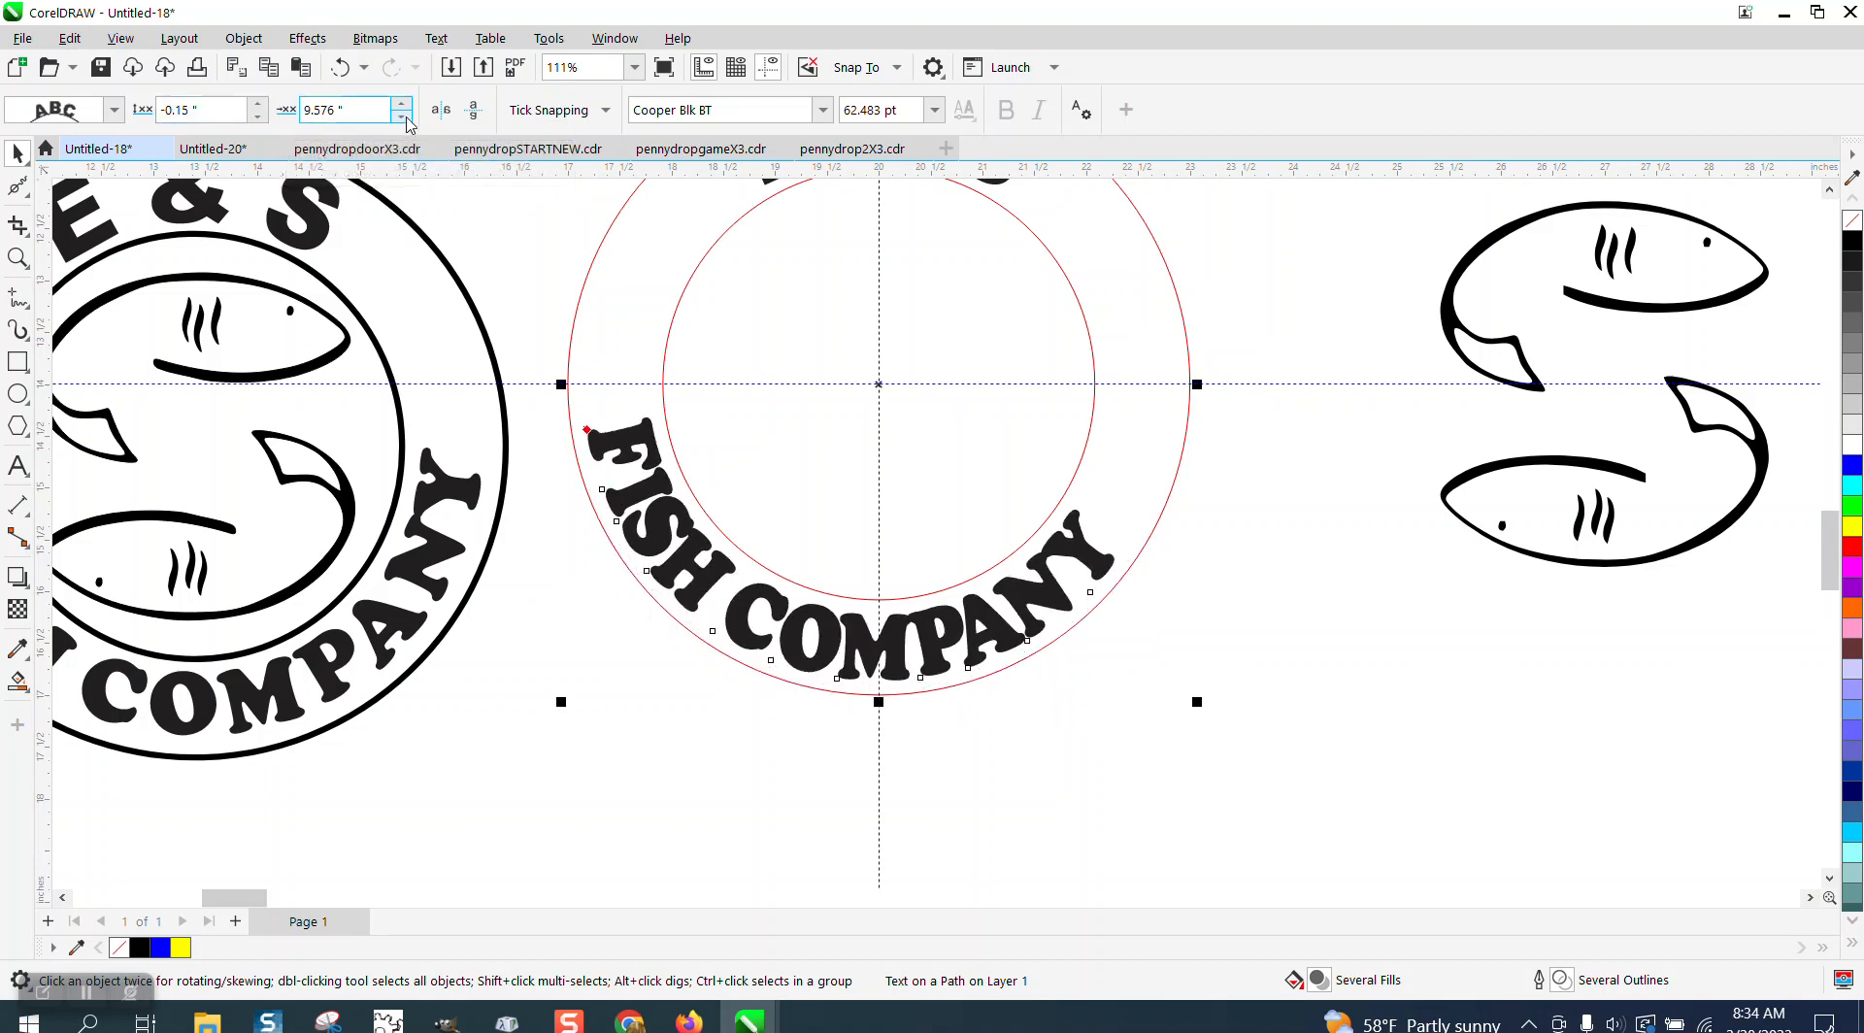
Step: Reduce the FISH COMPANY text's offset along the large circle to 8.976 inches
{"action": "left_click", "coordinate": [402, 116]}
{"action": "left_click", "coordinate": [402, 116]}
{"action": "left_click", "coordinate": [402, 116]}
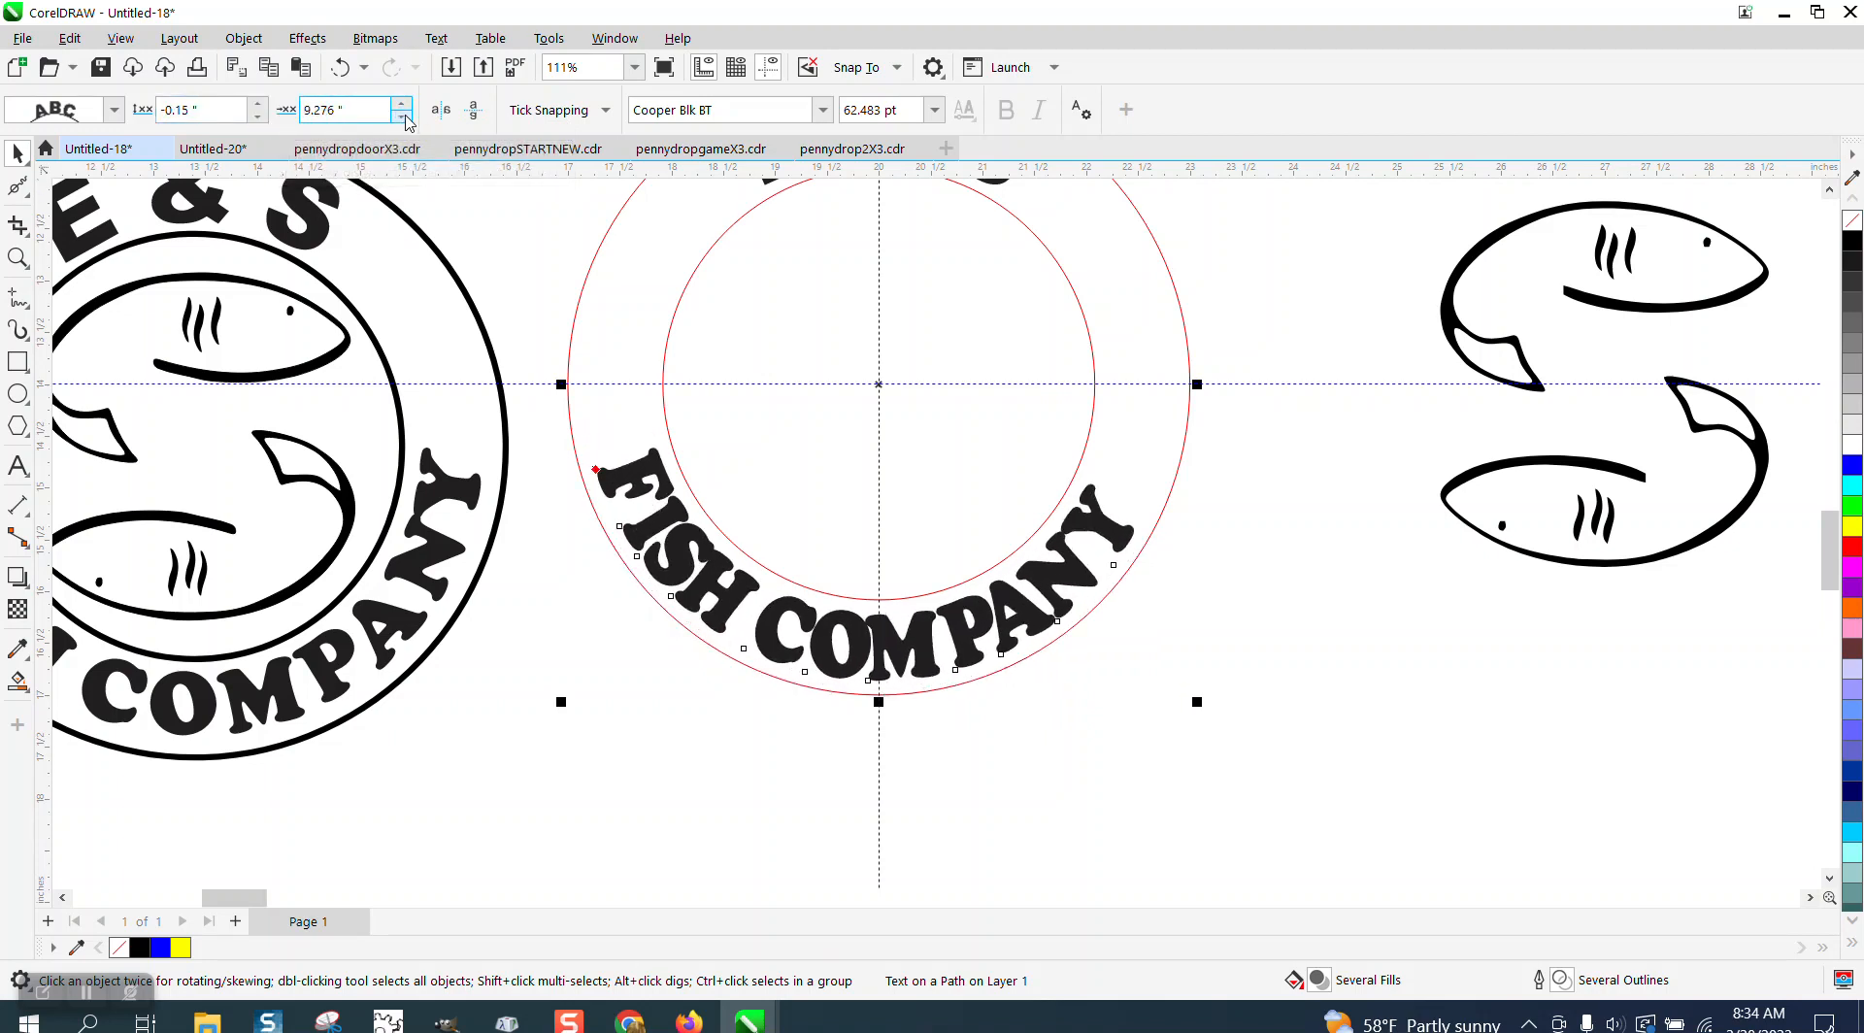
{"action": "left_click", "coordinate": [402, 116]}
{"action": "left_click", "coordinate": [402, 116]}
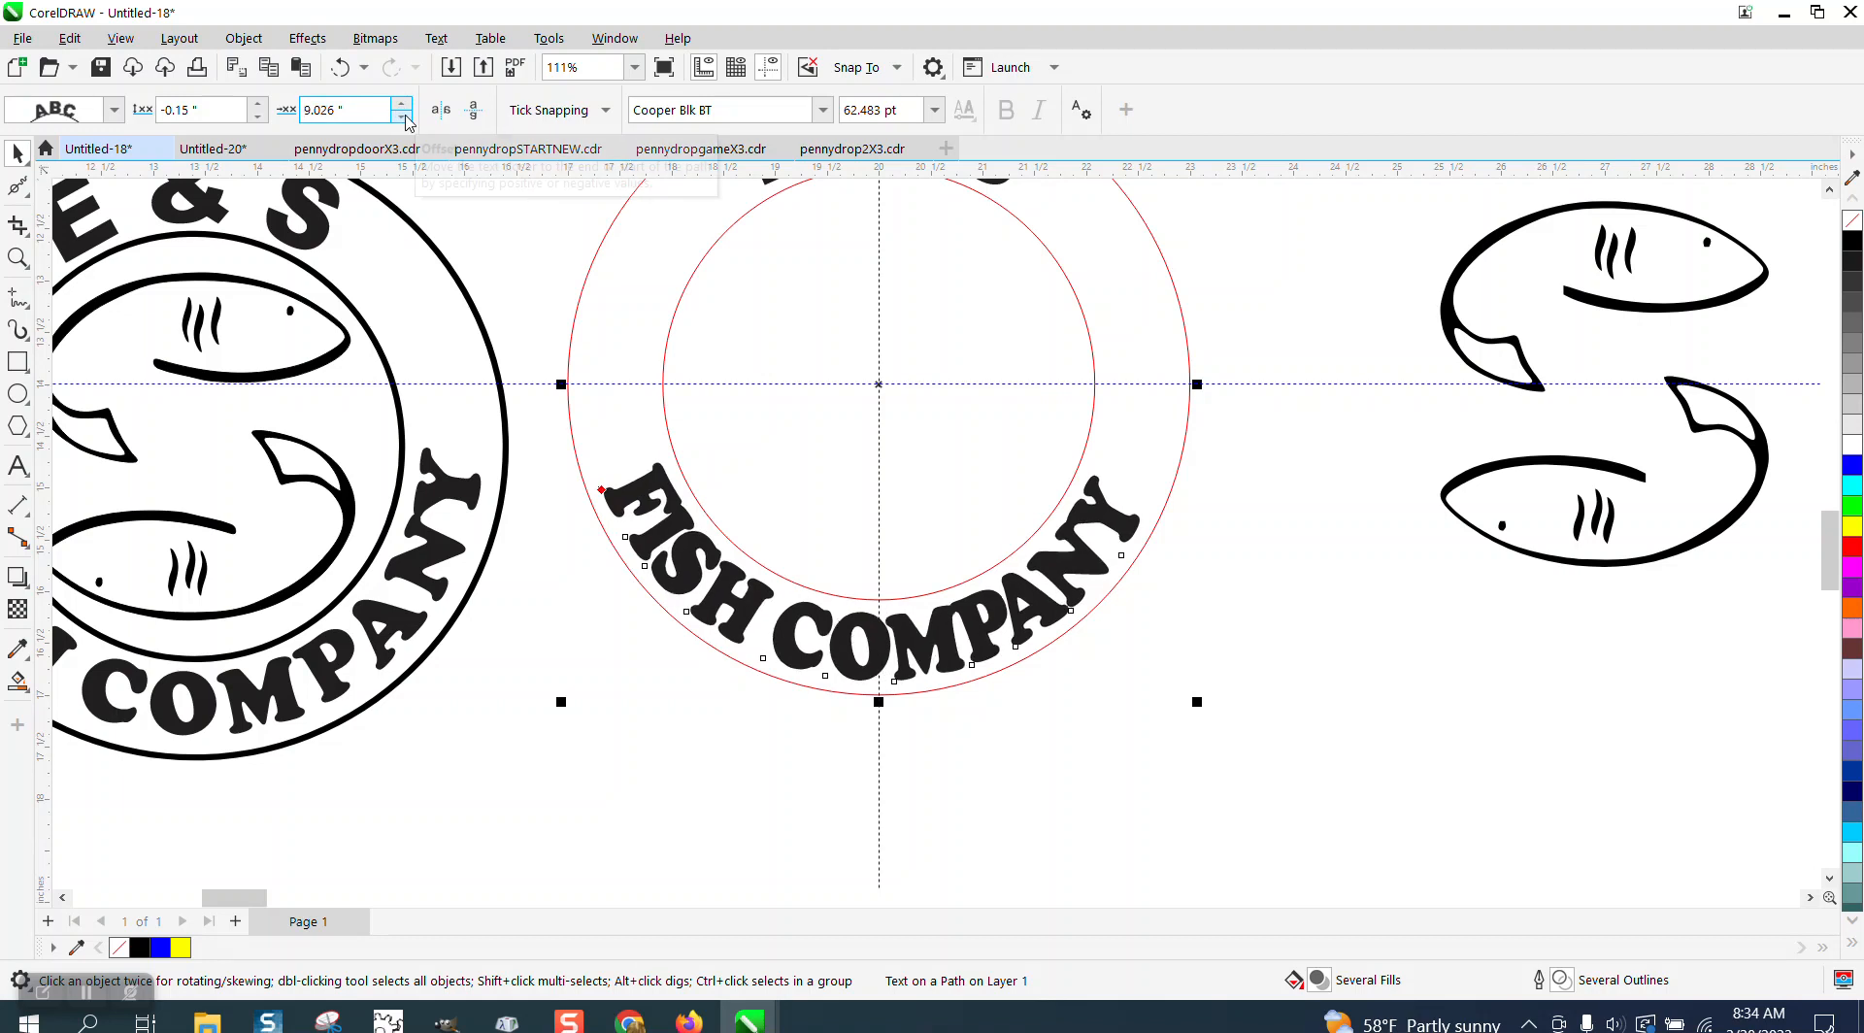
{"action": "left_click", "coordinate": [402, 115]}
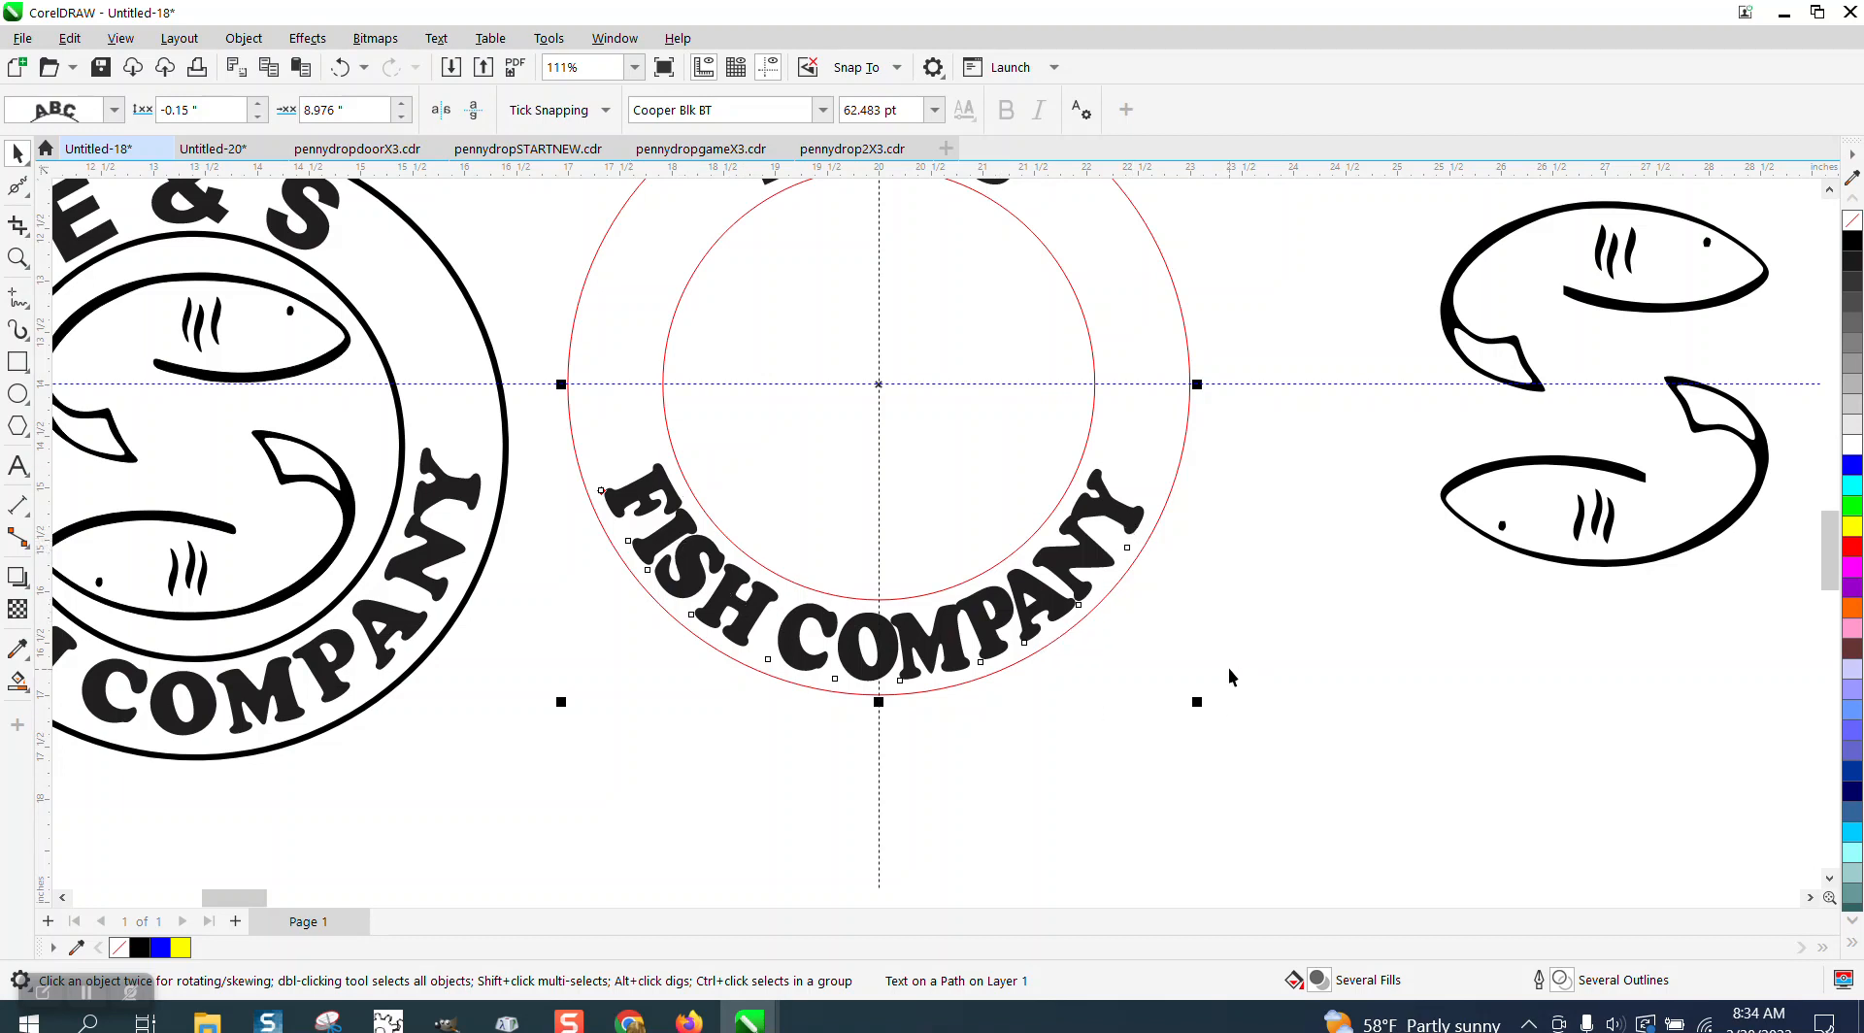
Step: Widen the letter spacing of the FISH COMPANY text with the Shape tool so it spreads along the lower half of the ring
{"action": "left_click", "coordinate": [26, 200]}
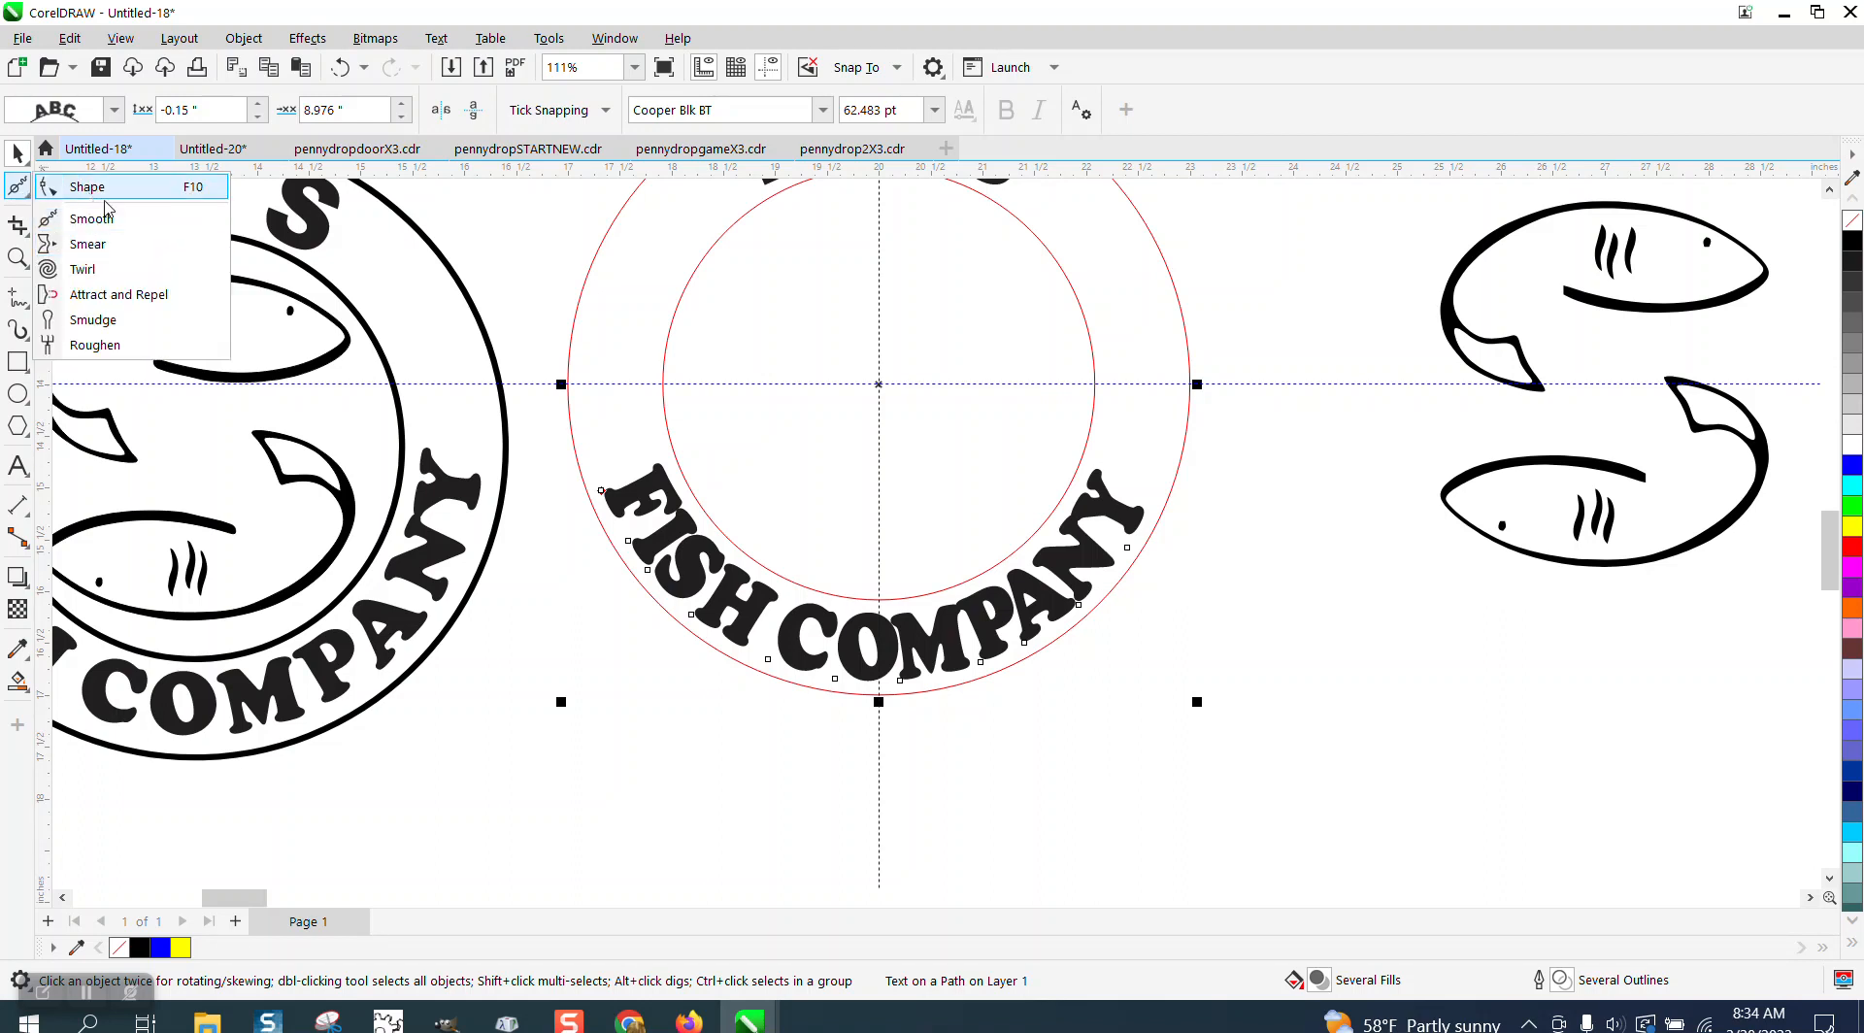
{"action": "left_click", "coordinate": [105, 198]}
{"action": "left_click", "coordinate": [968, 658]}
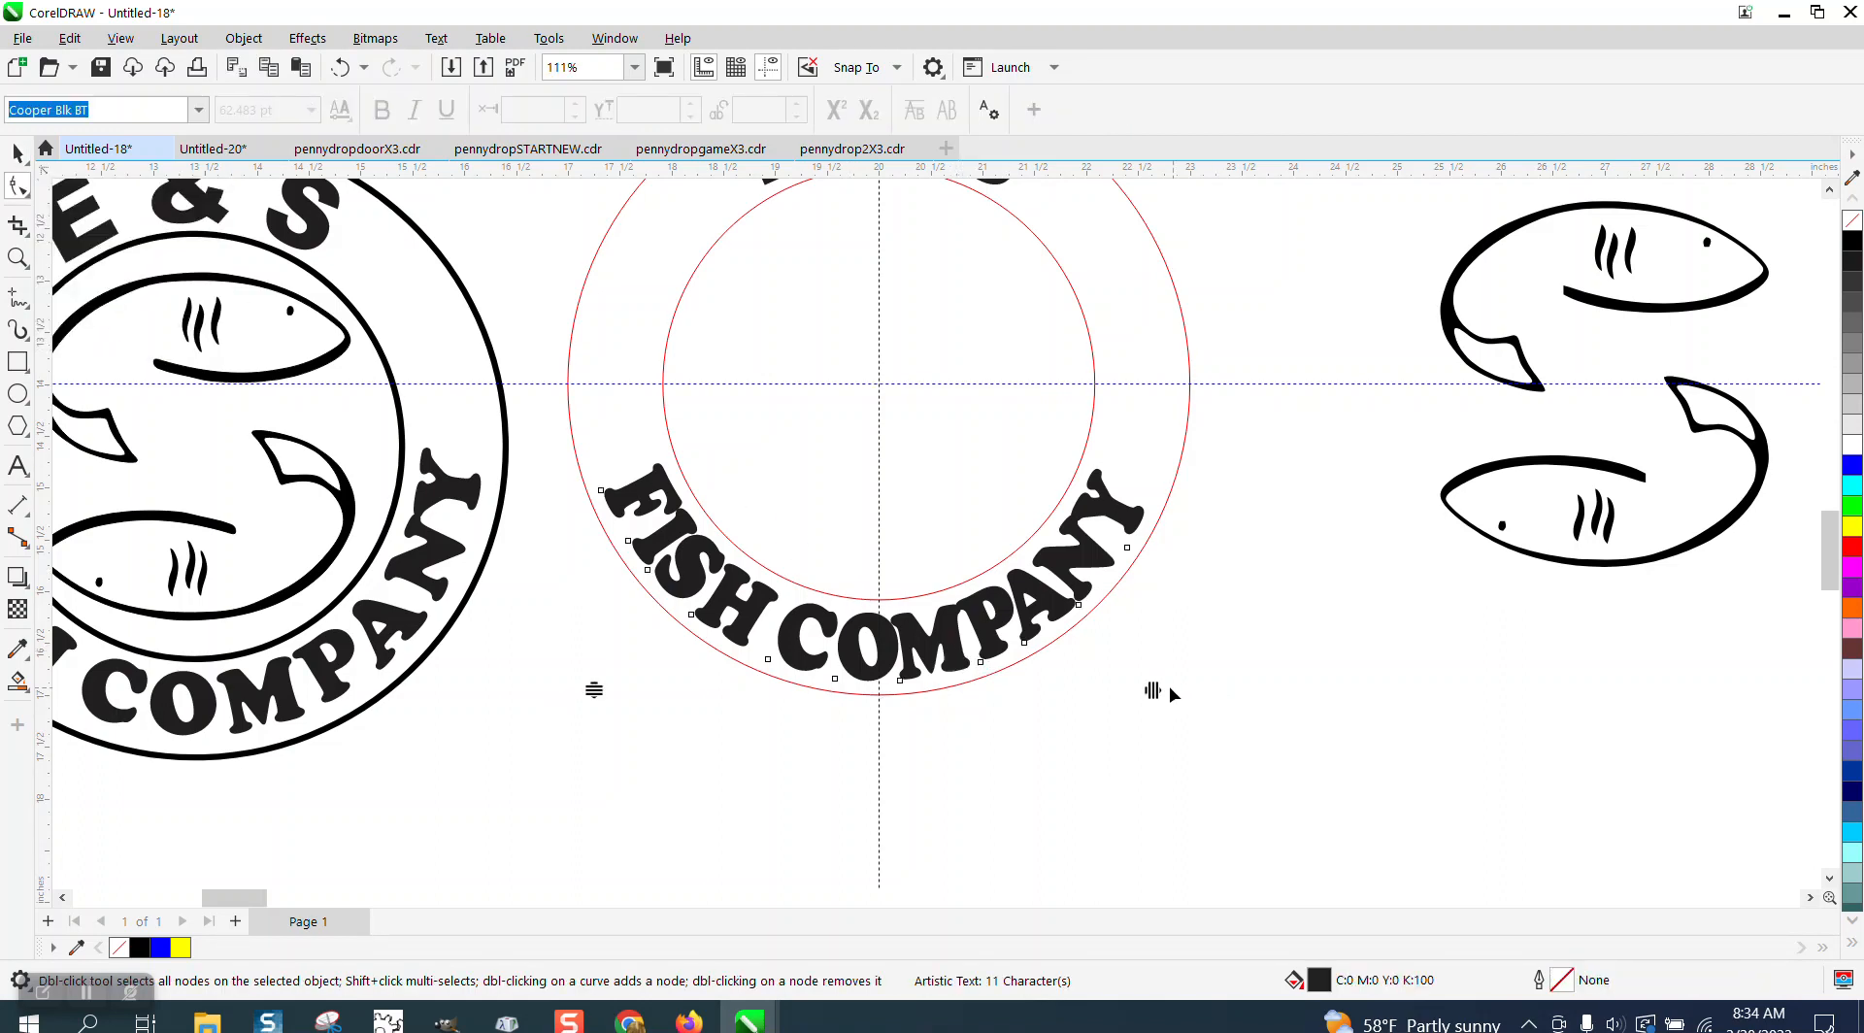
{"action": "left_click_drag", "start_coordinate": [1153, 689], "coordinate": [1212, 696]}
{"action": "left_click_drag", "start_coordinate": [1166, 690], "coordinate": [1214, 691]}
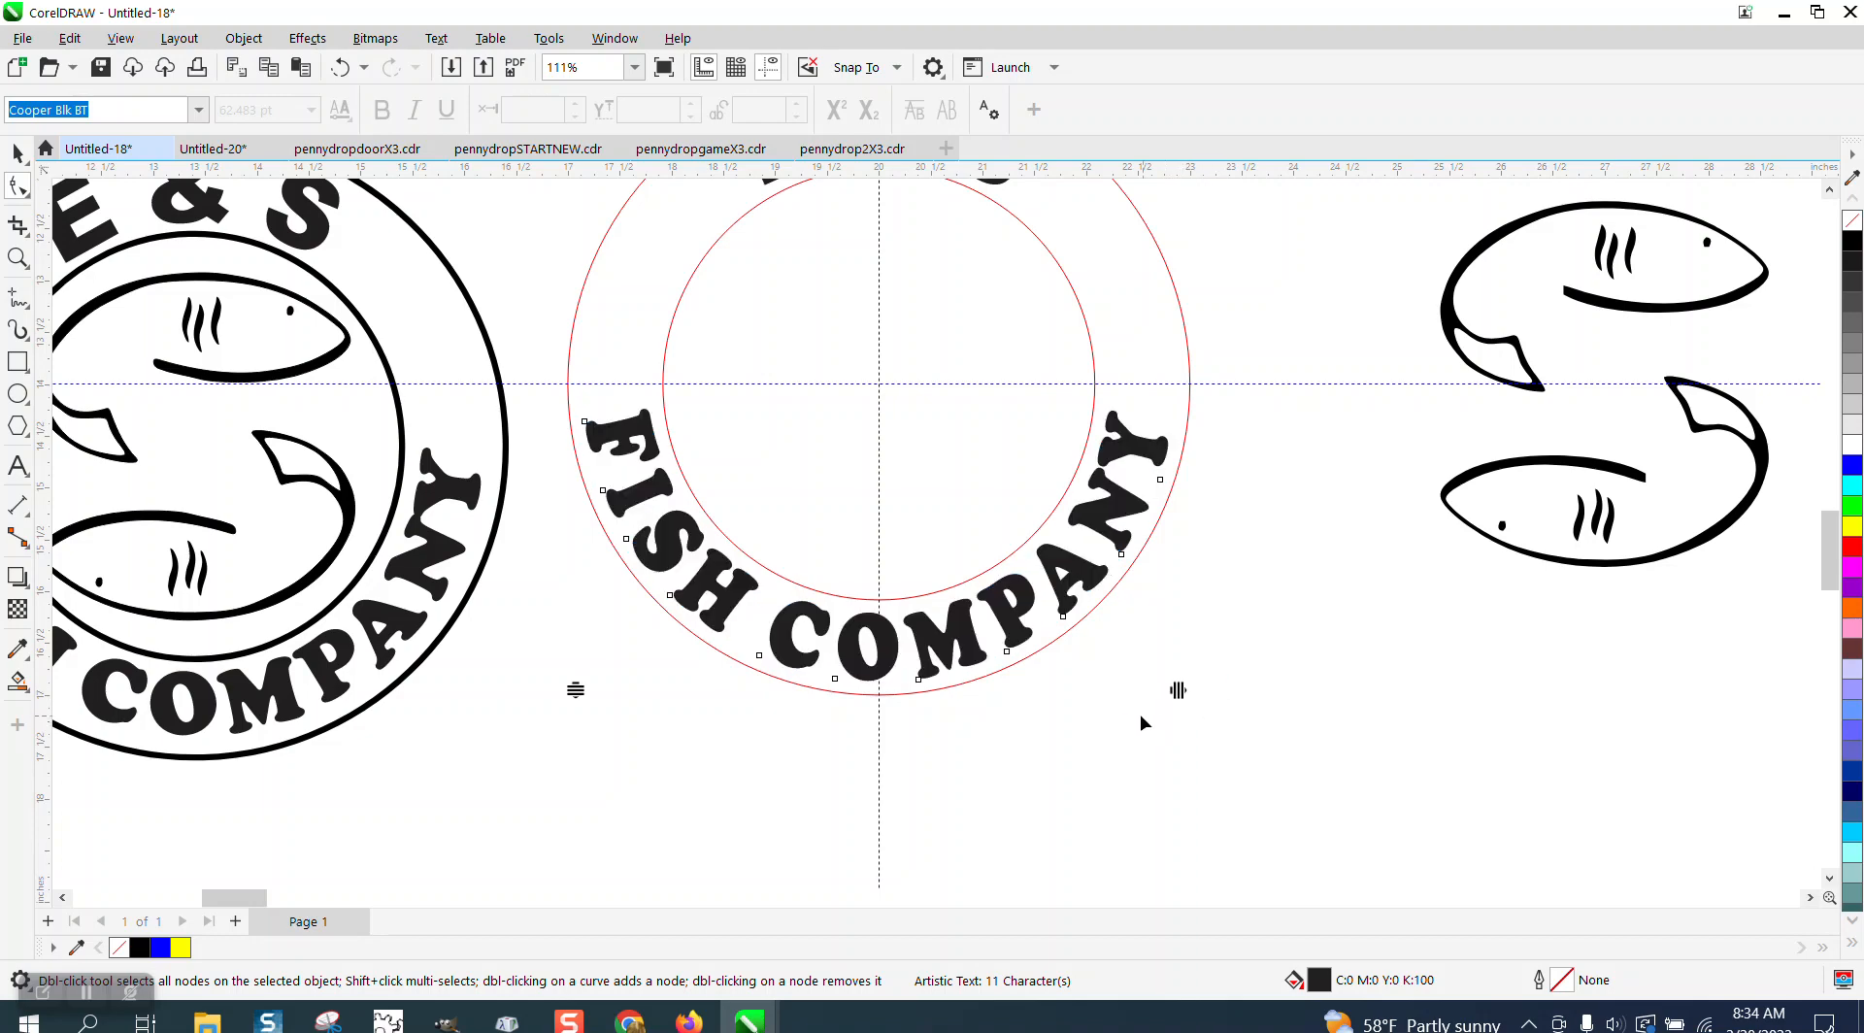
{"action": "scroll", "coordinate": [1140, 714], "scroll_direction": "down", "scroll_amount": 2}
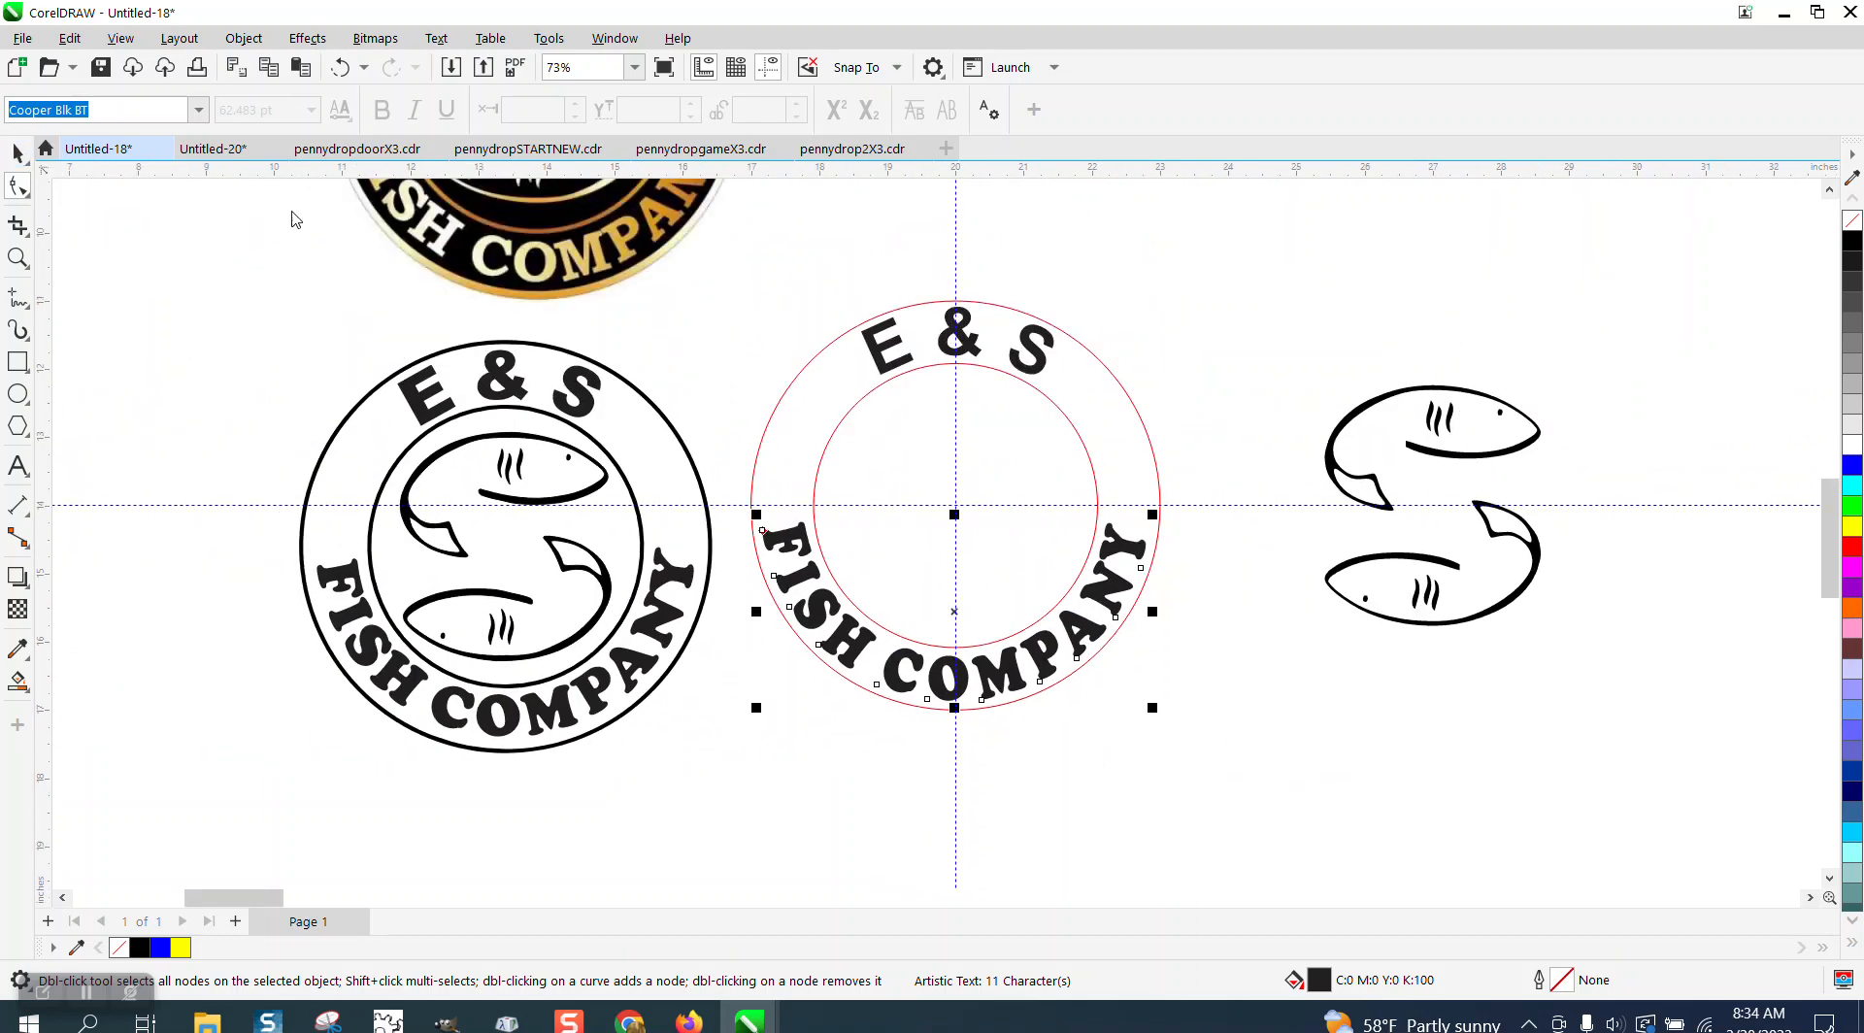
{"action": "key", "text": "space"}
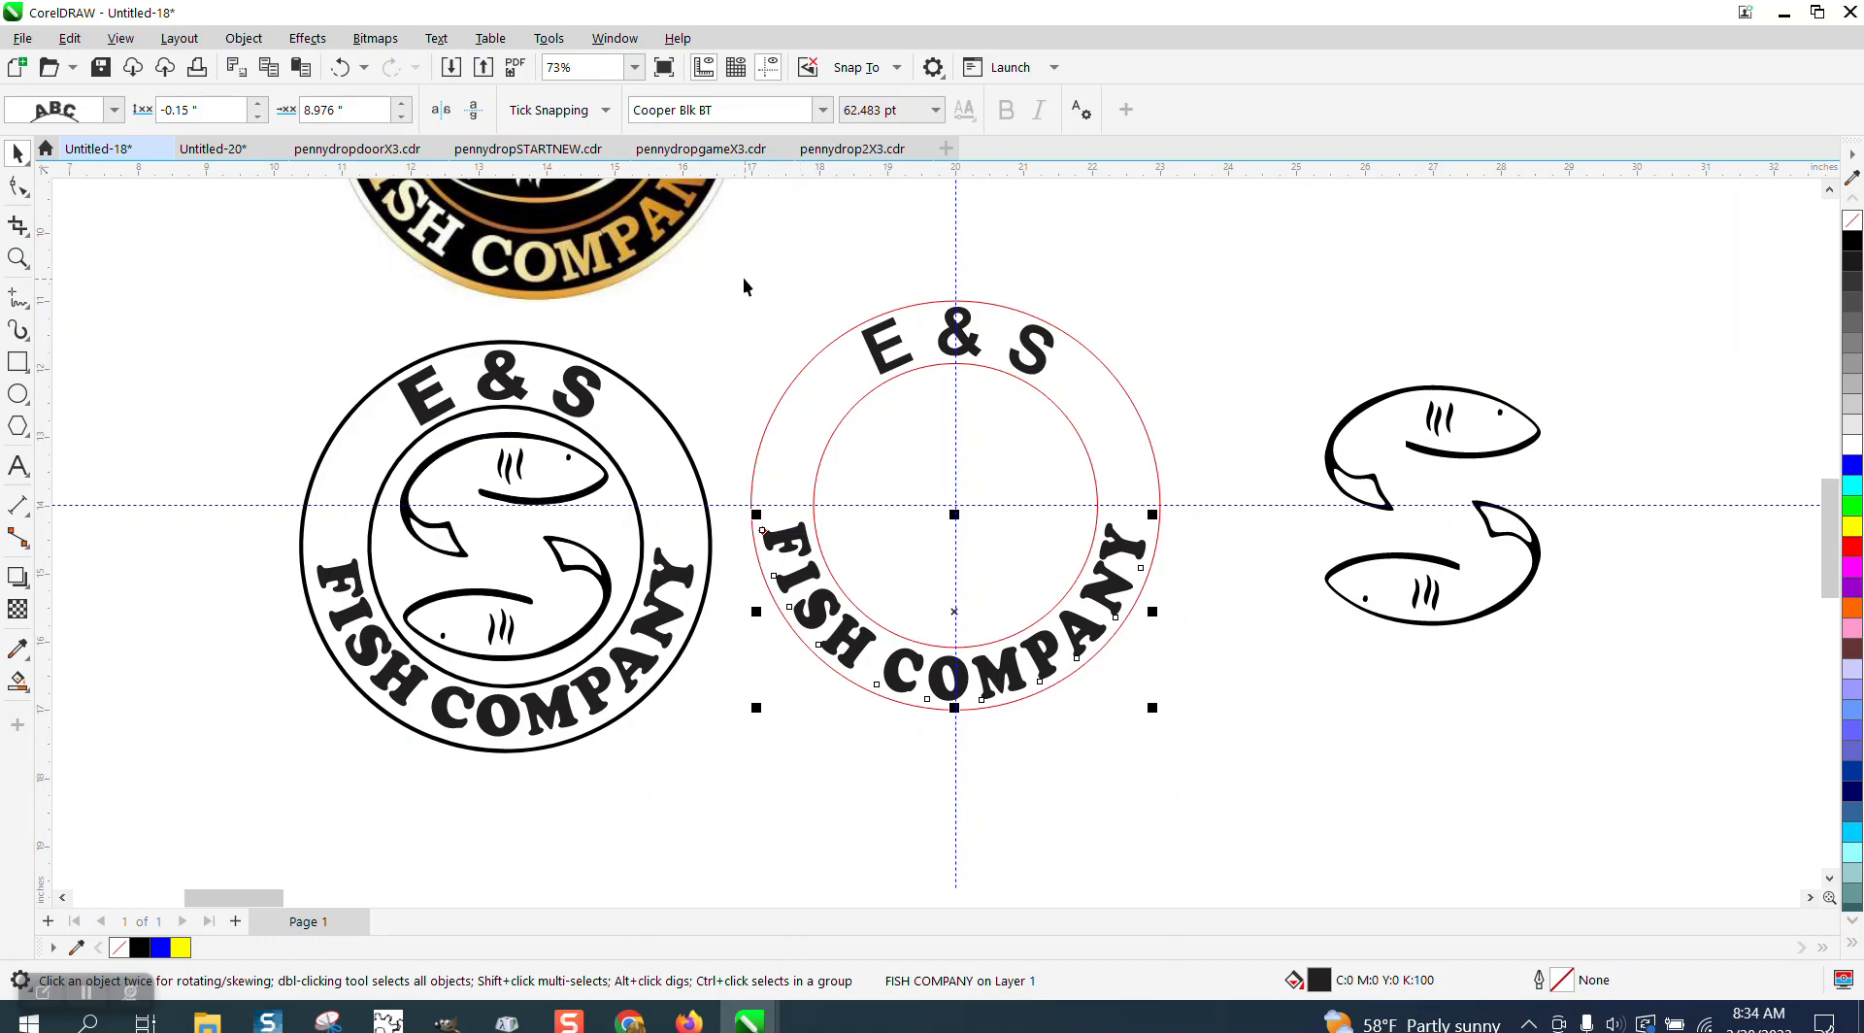
Step: Move the gold logo picture down beside the new circles, and break both text lines apart from their circles
{"action": "left_click_drag", "start_coordinate": [719, 255], "coordinate": [654, 640]}
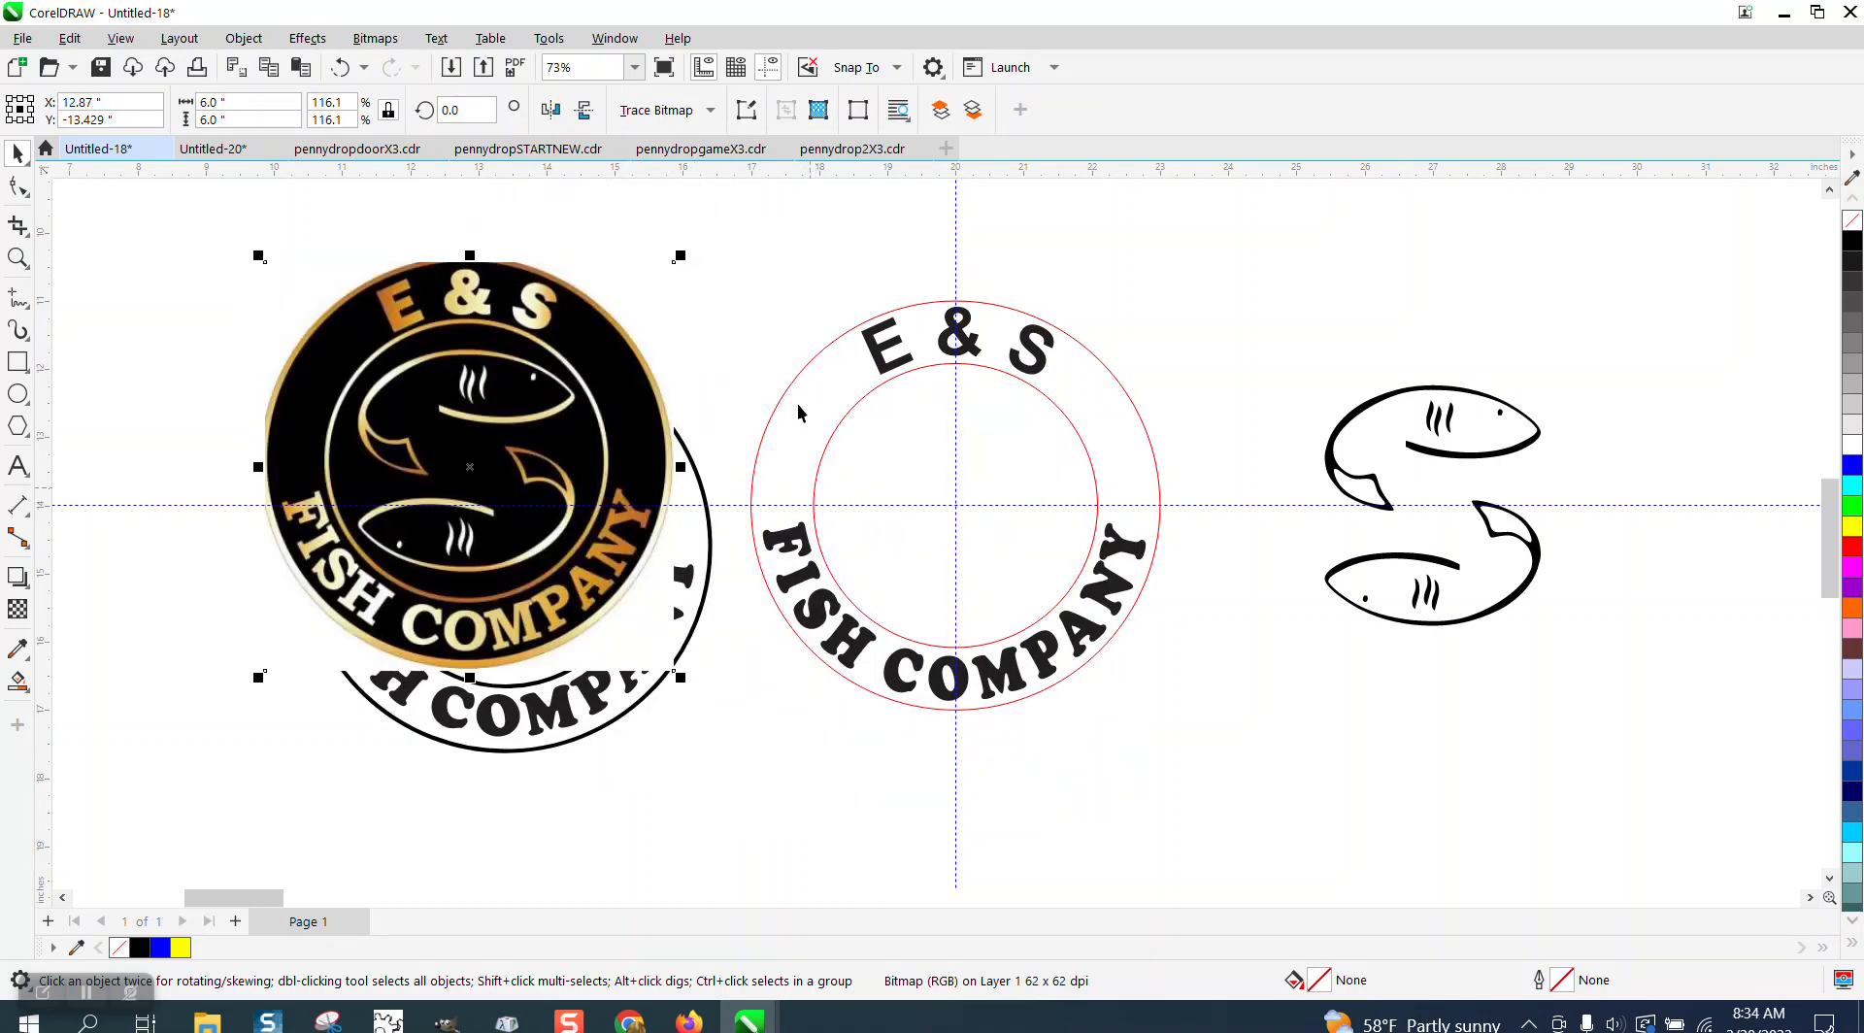
{"action": "left_click_drag", "start_coordinate": [743, 253], "coordinate": [1214, 767]}
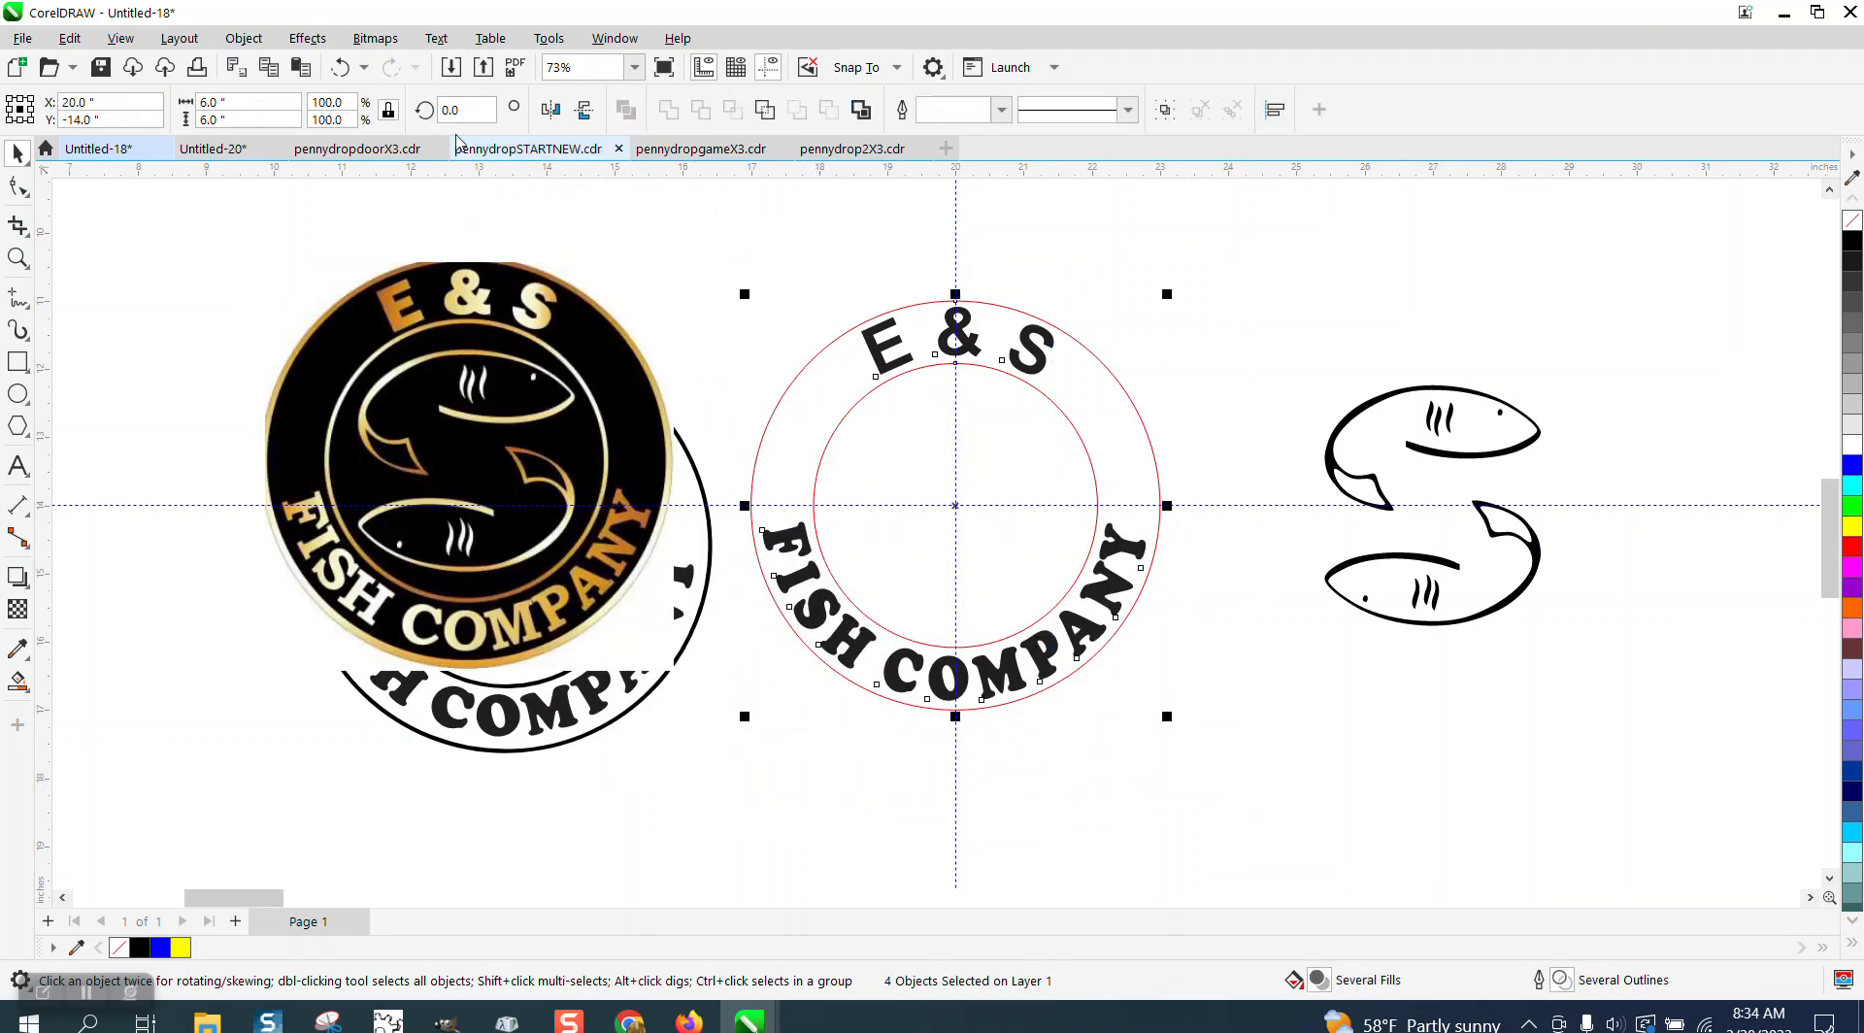
{"action": "left_click", "coordinate": [272, 43]}
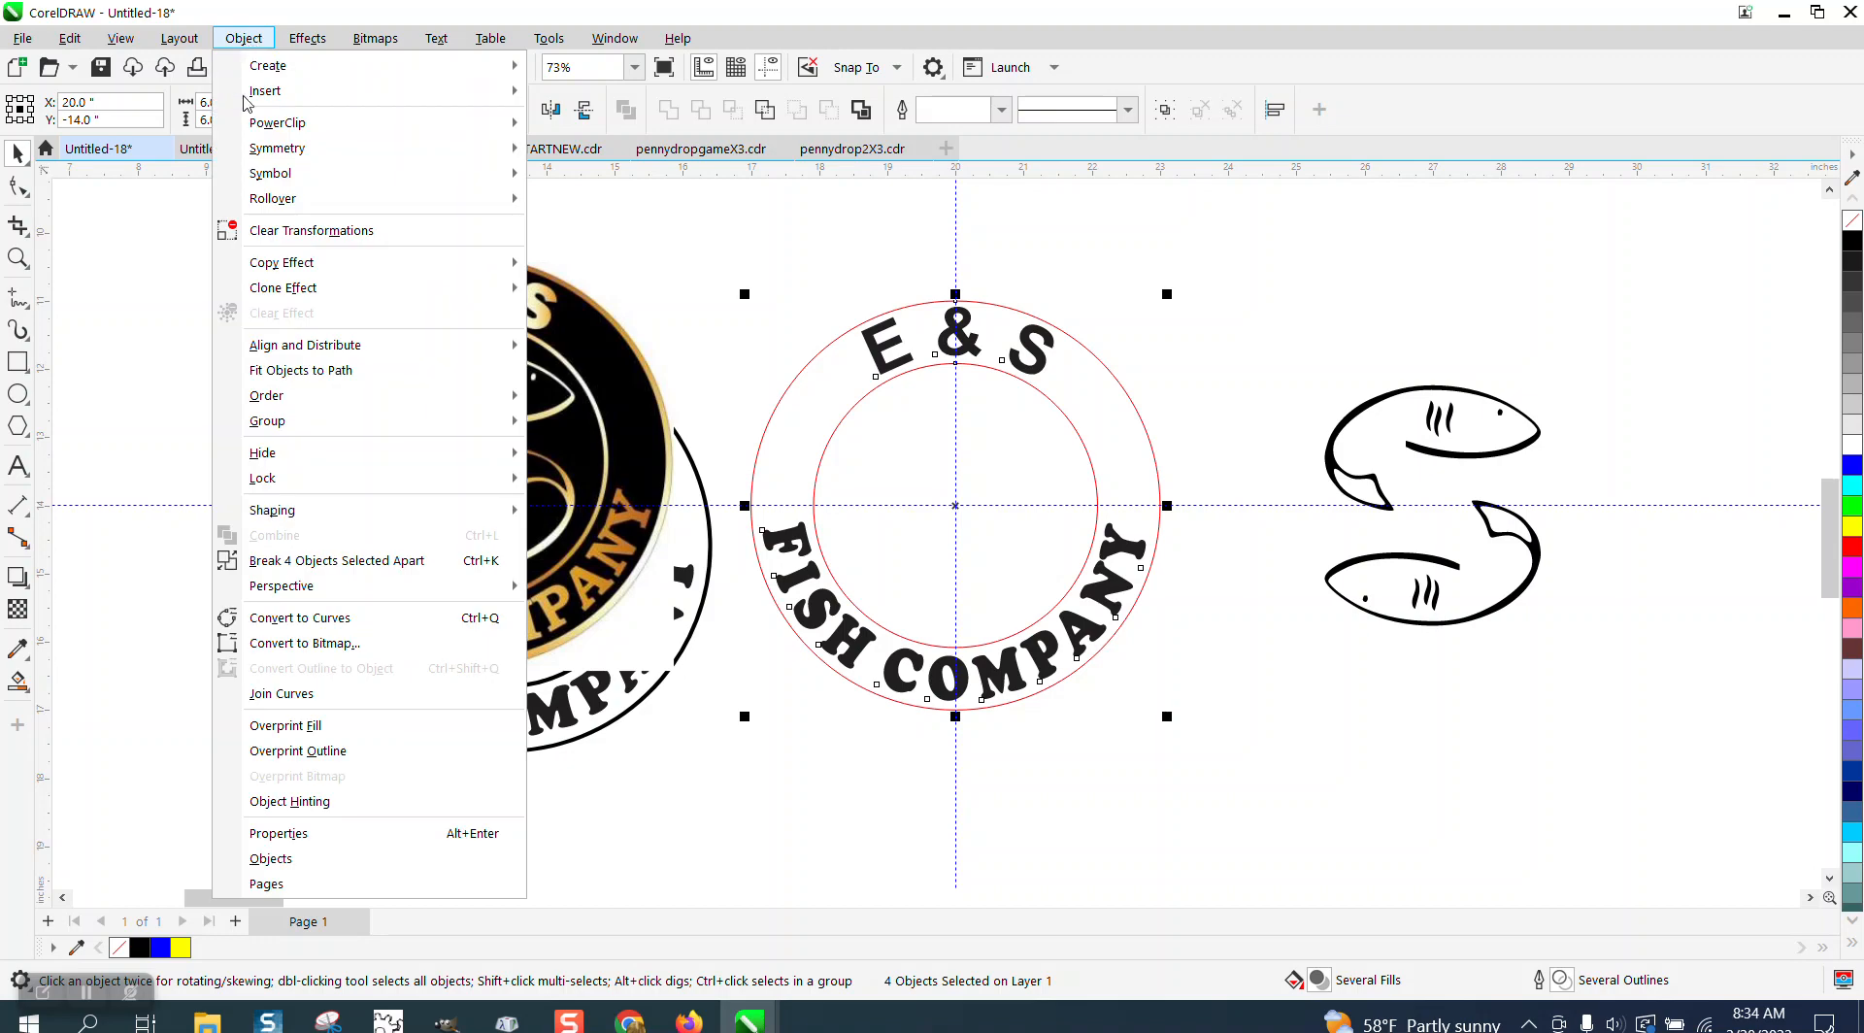
{"action": "left_click", "coordinate": [291, 558]}
{"action": "left_click", "coordinate": [832, 272]}
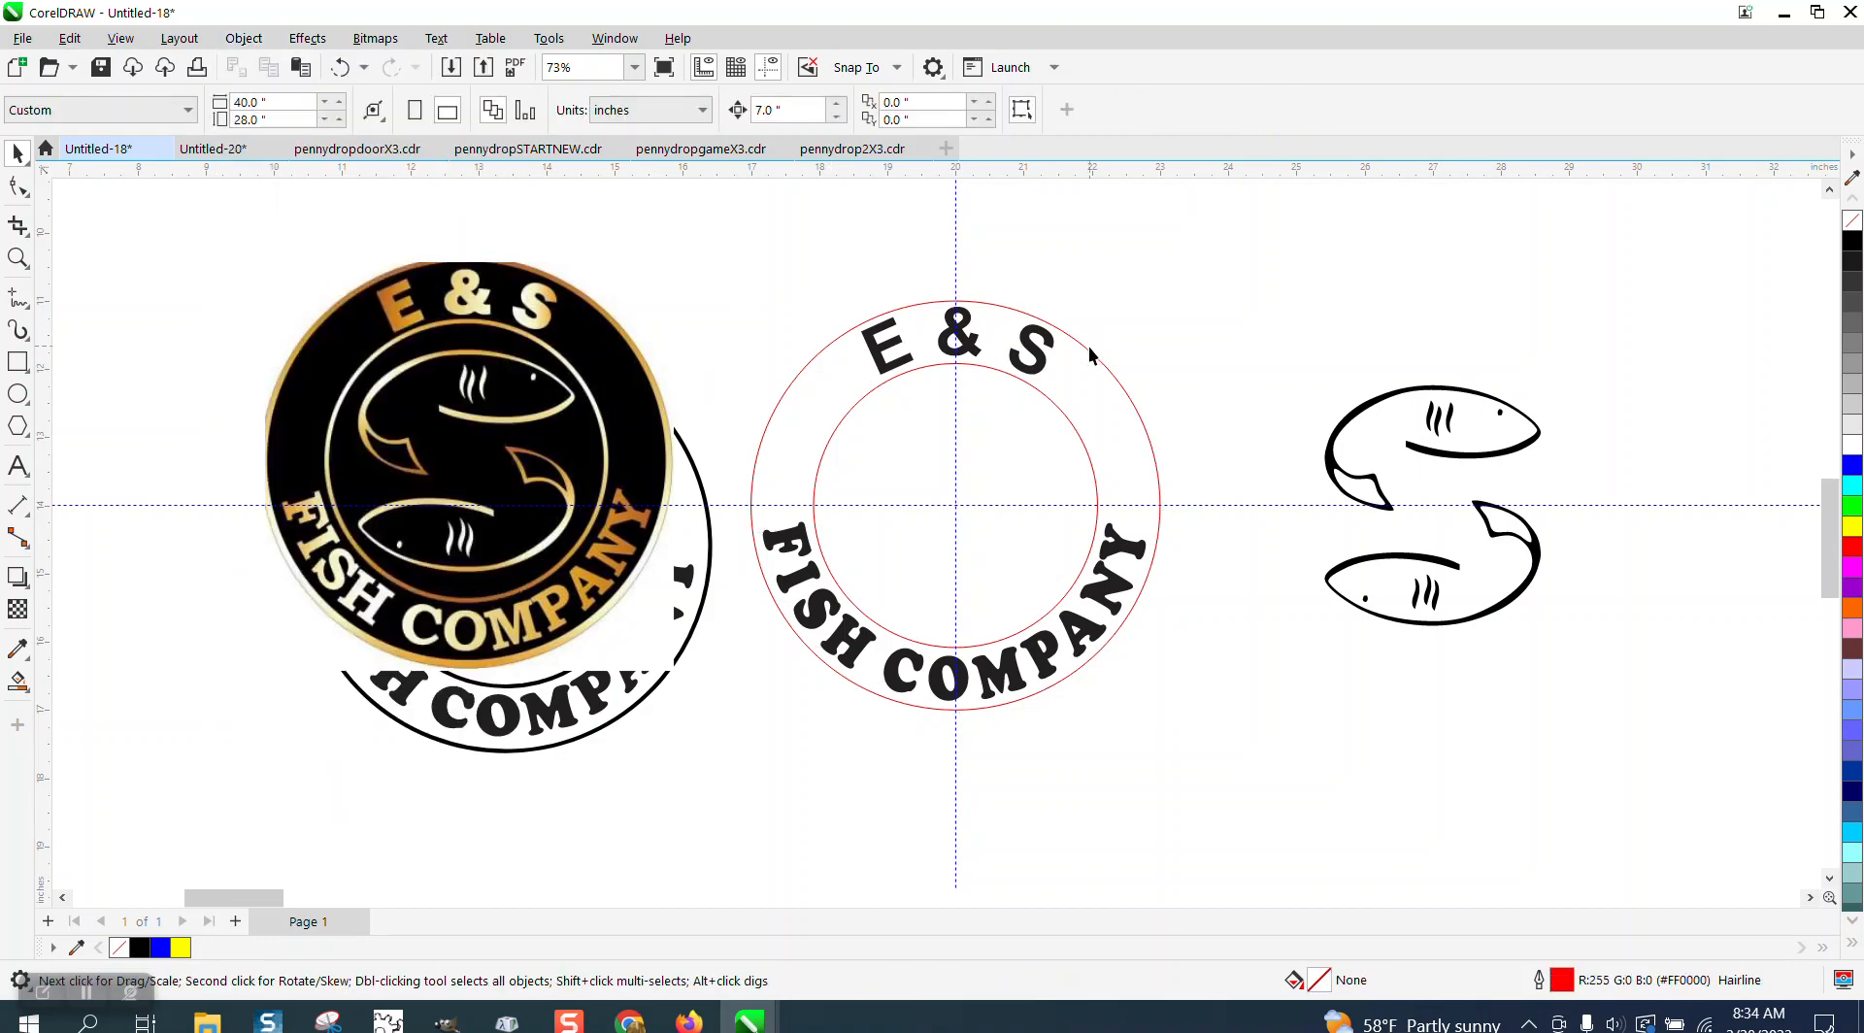
Step: Recolour the large circle's outline black
{"action": "left_click", "coordinate": [1090, 354]}
{"action": "right_click", "coordinate": [1855, 242]}
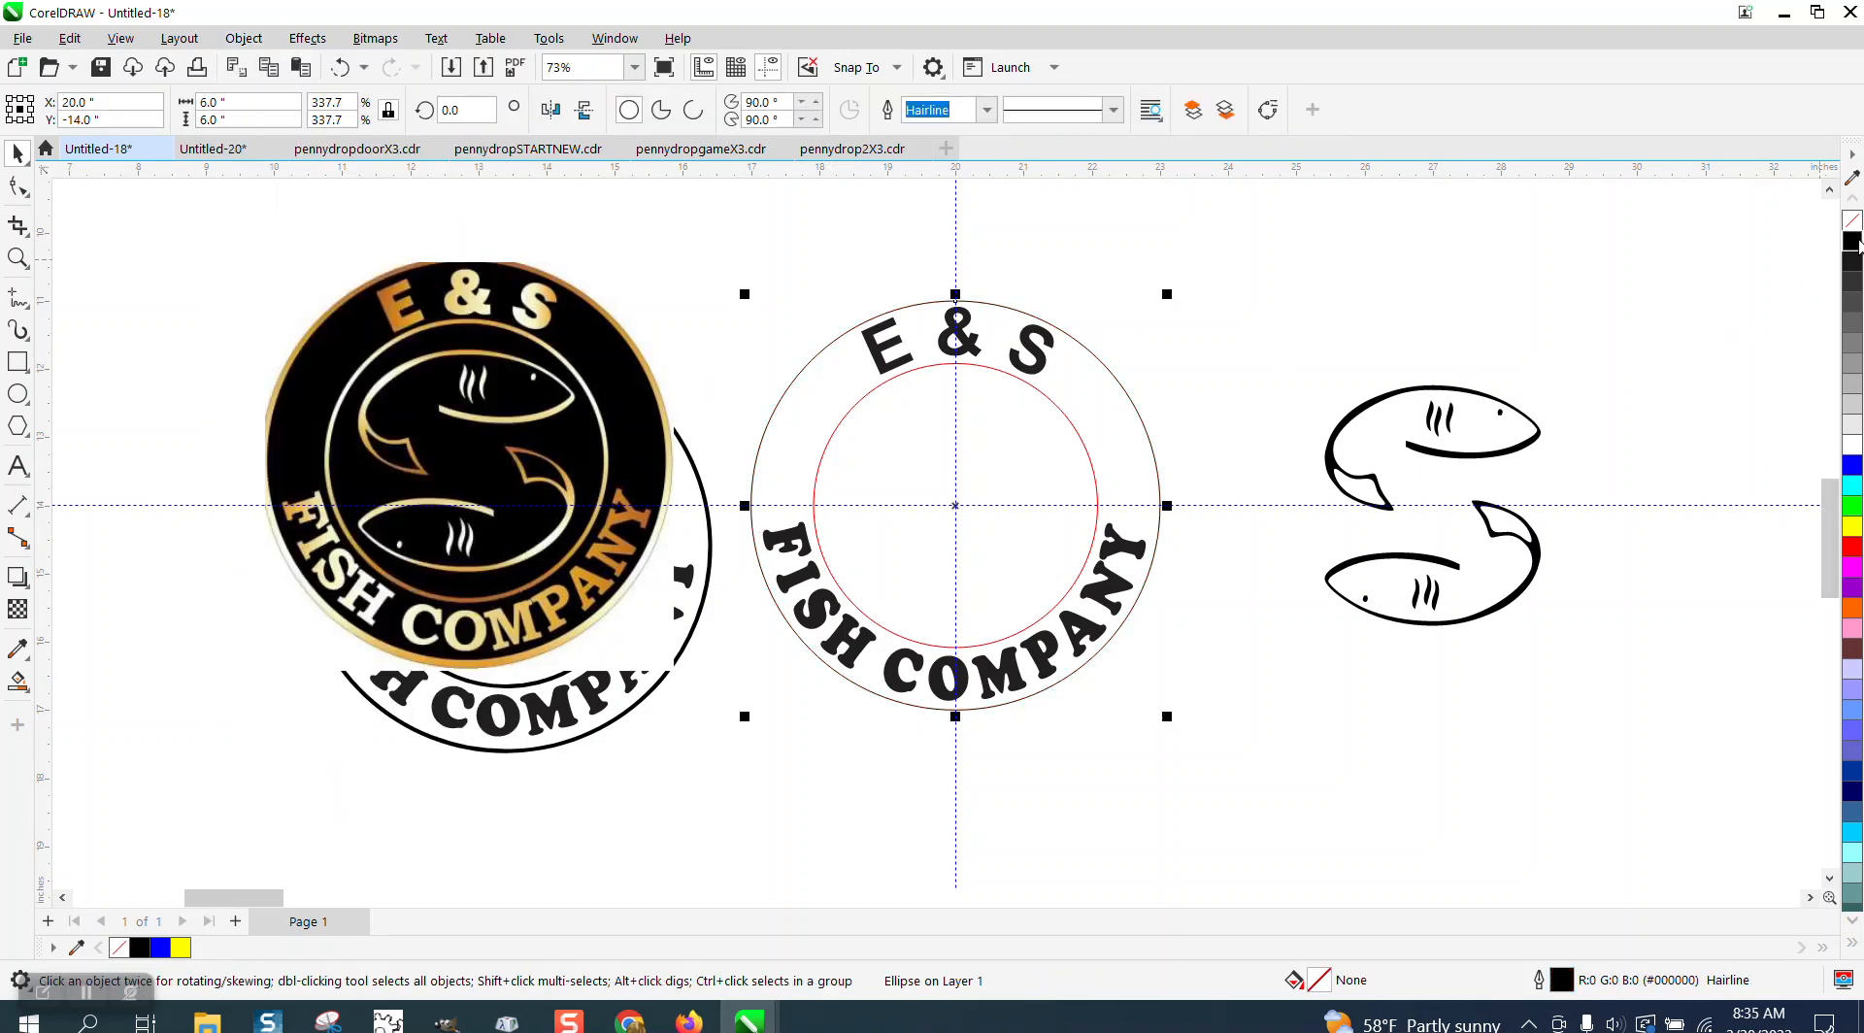
Step: Set the large outer circle's outline width to 2.0 mm
{"action": "left_click", "coordinate": [987, 110]}
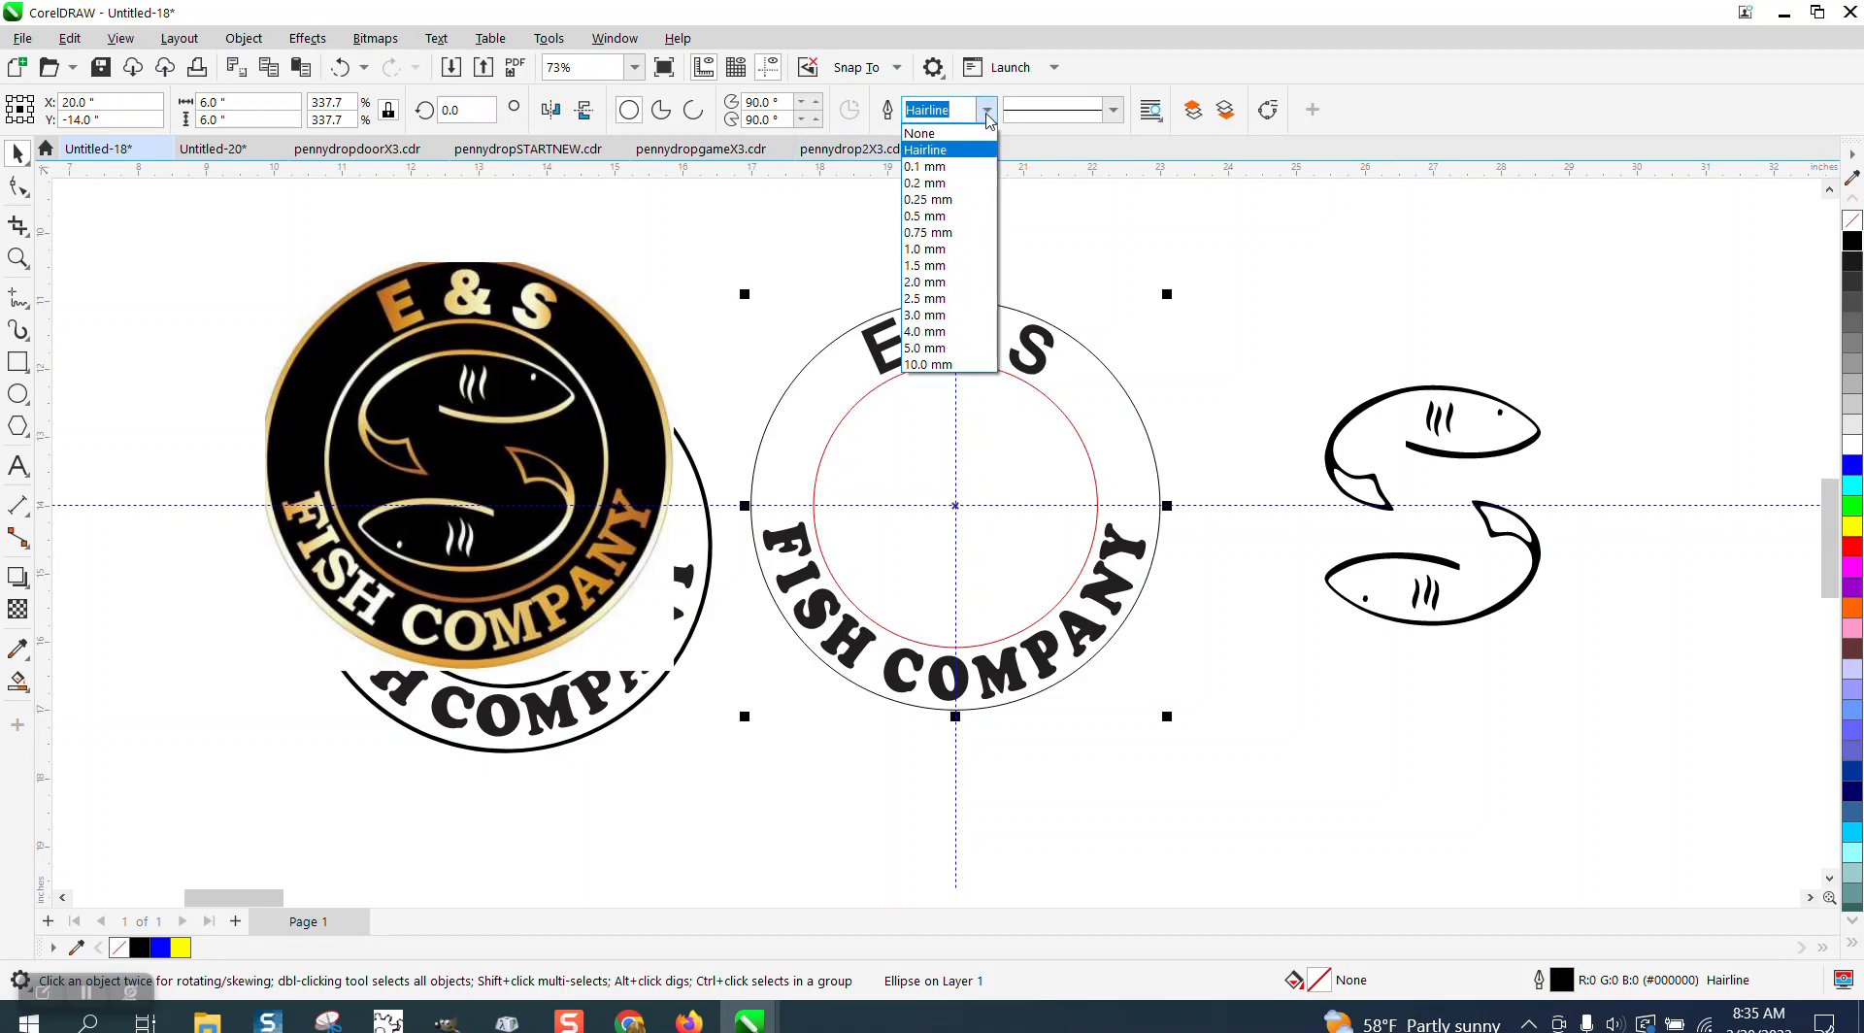
{"action": "left_click", "coordinate": [932, 233]}
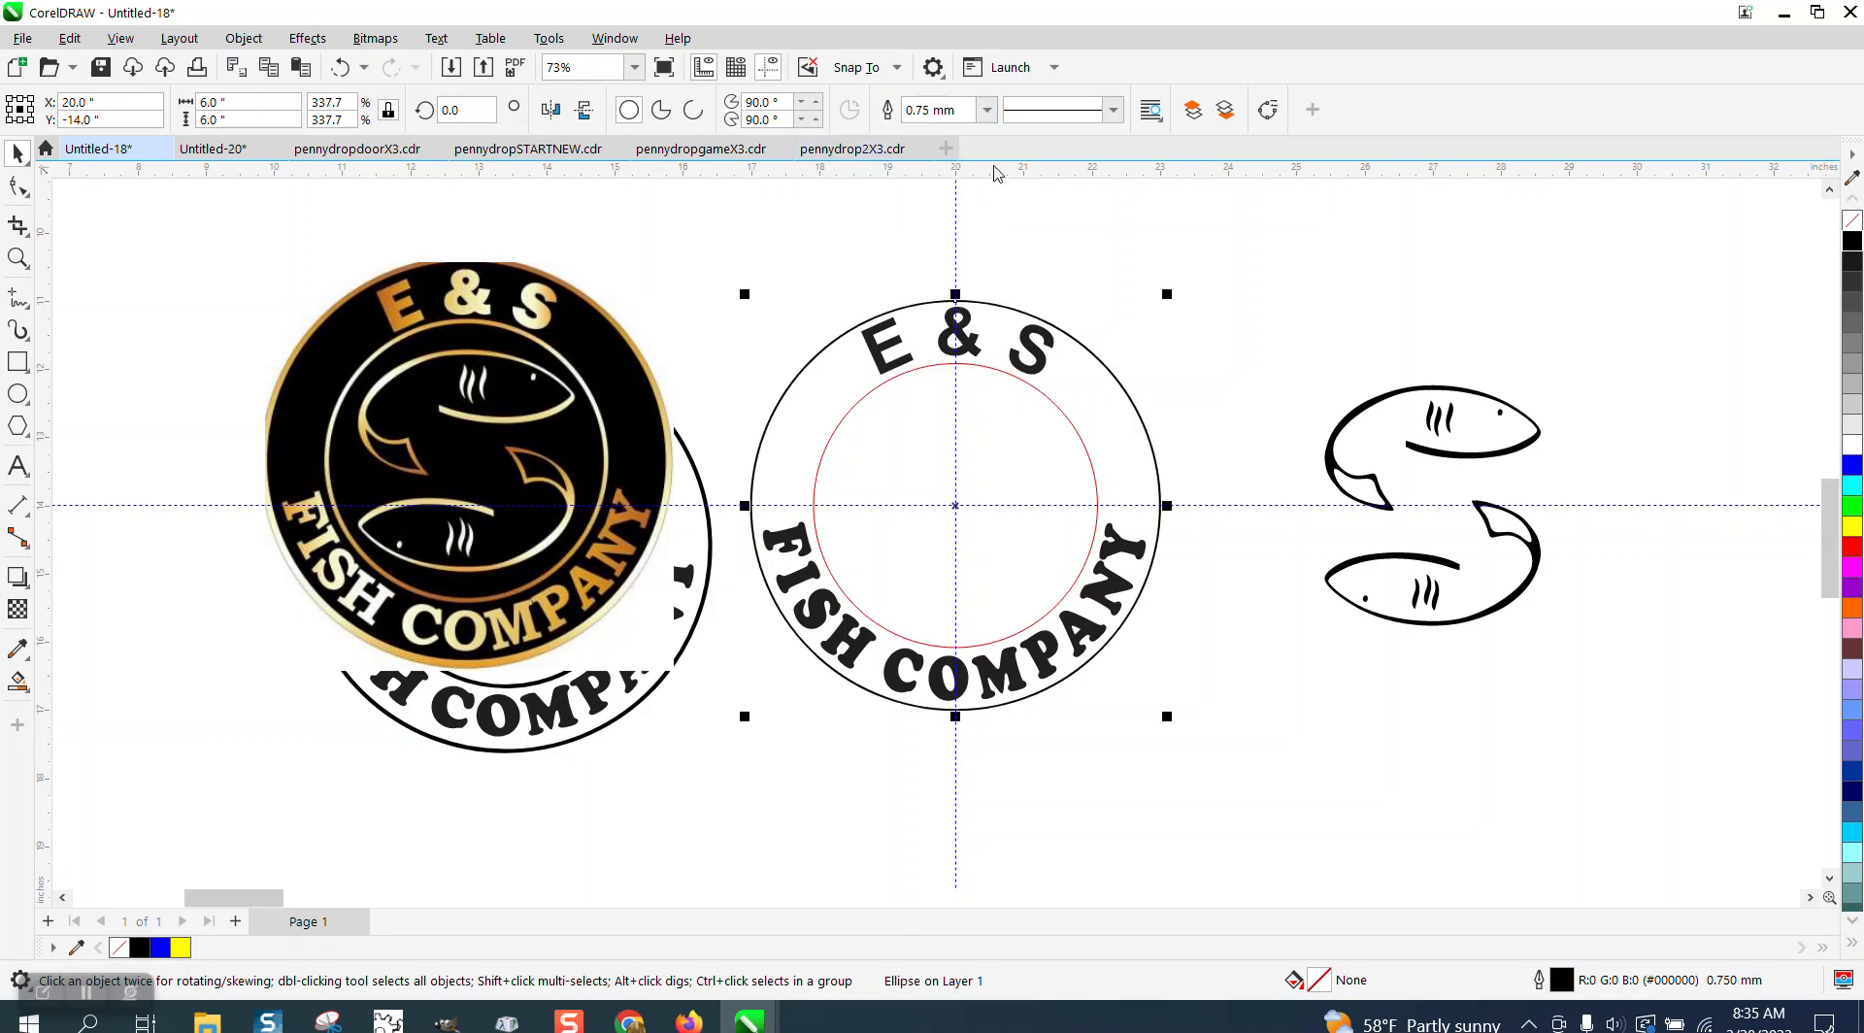
{"action": "left_click", "coordinate": [986, 110]}
{"action": "left_click", "coordinate": [934, 281]}
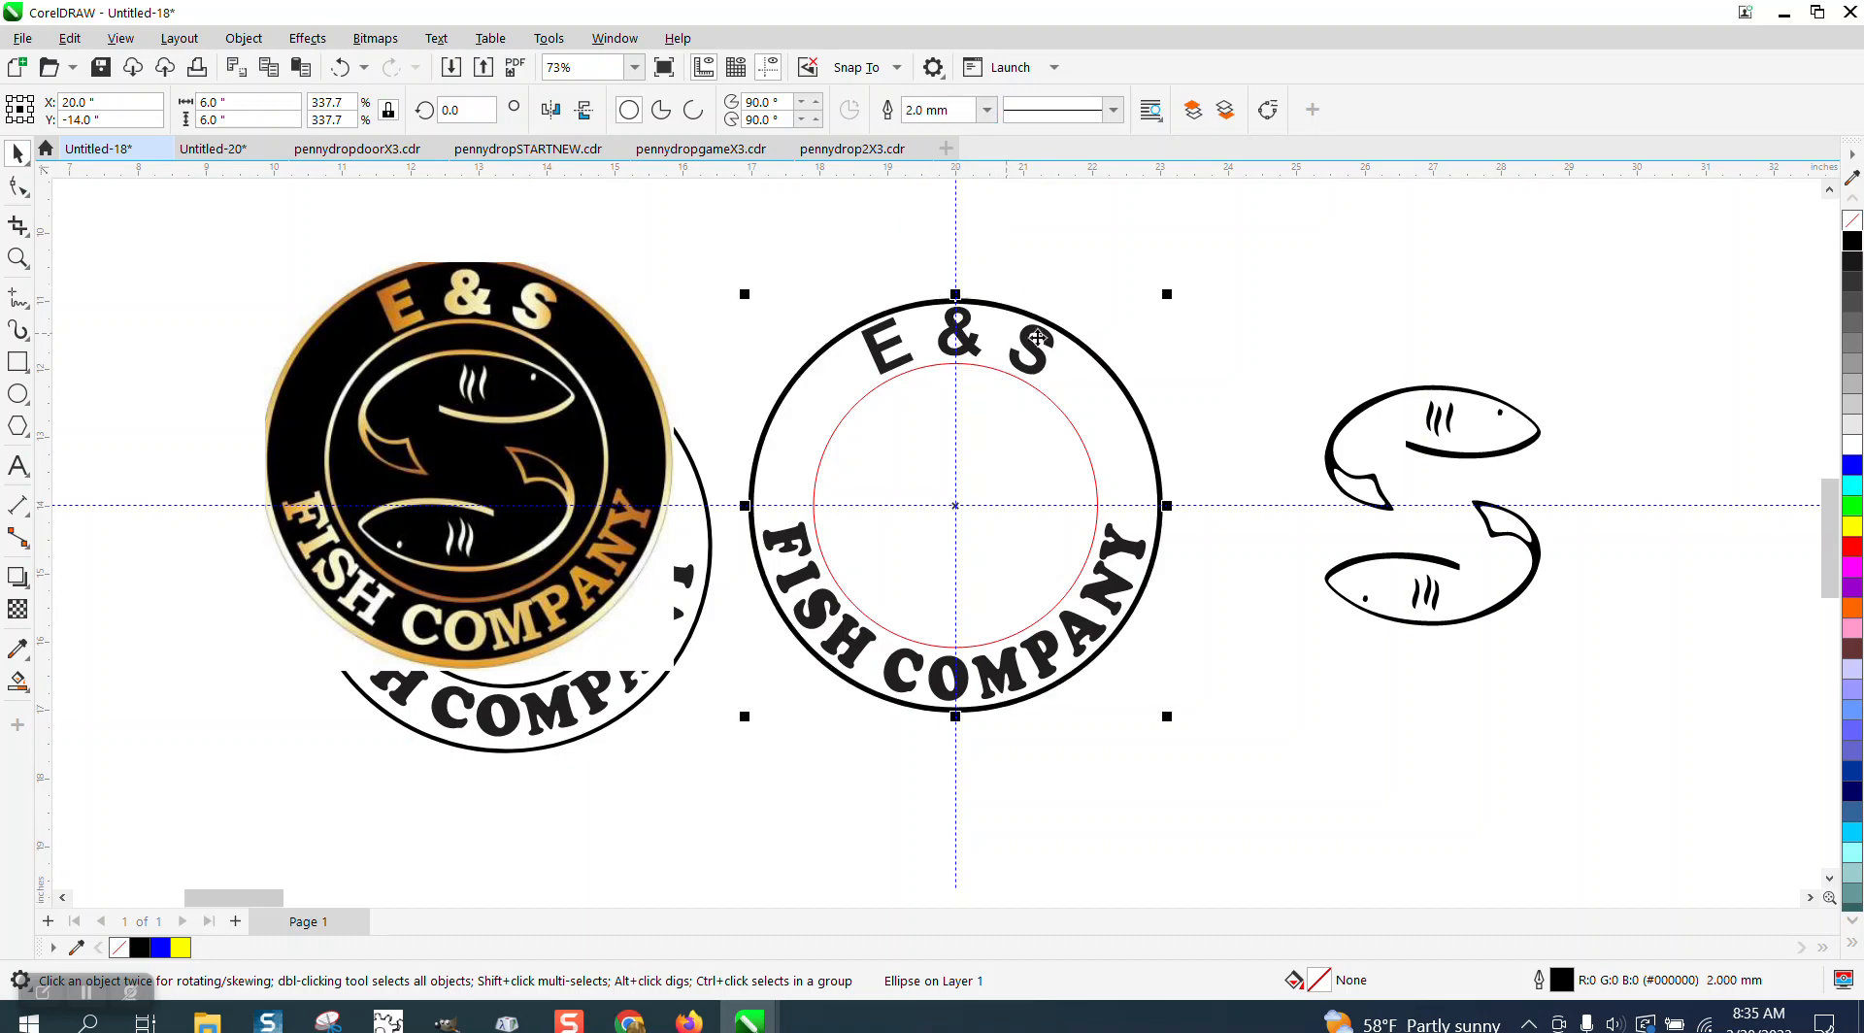
Step: Give the red inner circle a 2.0 mm outline and recolour that outline black
{"action": "left_click", "coordinate": [1081, 404]}
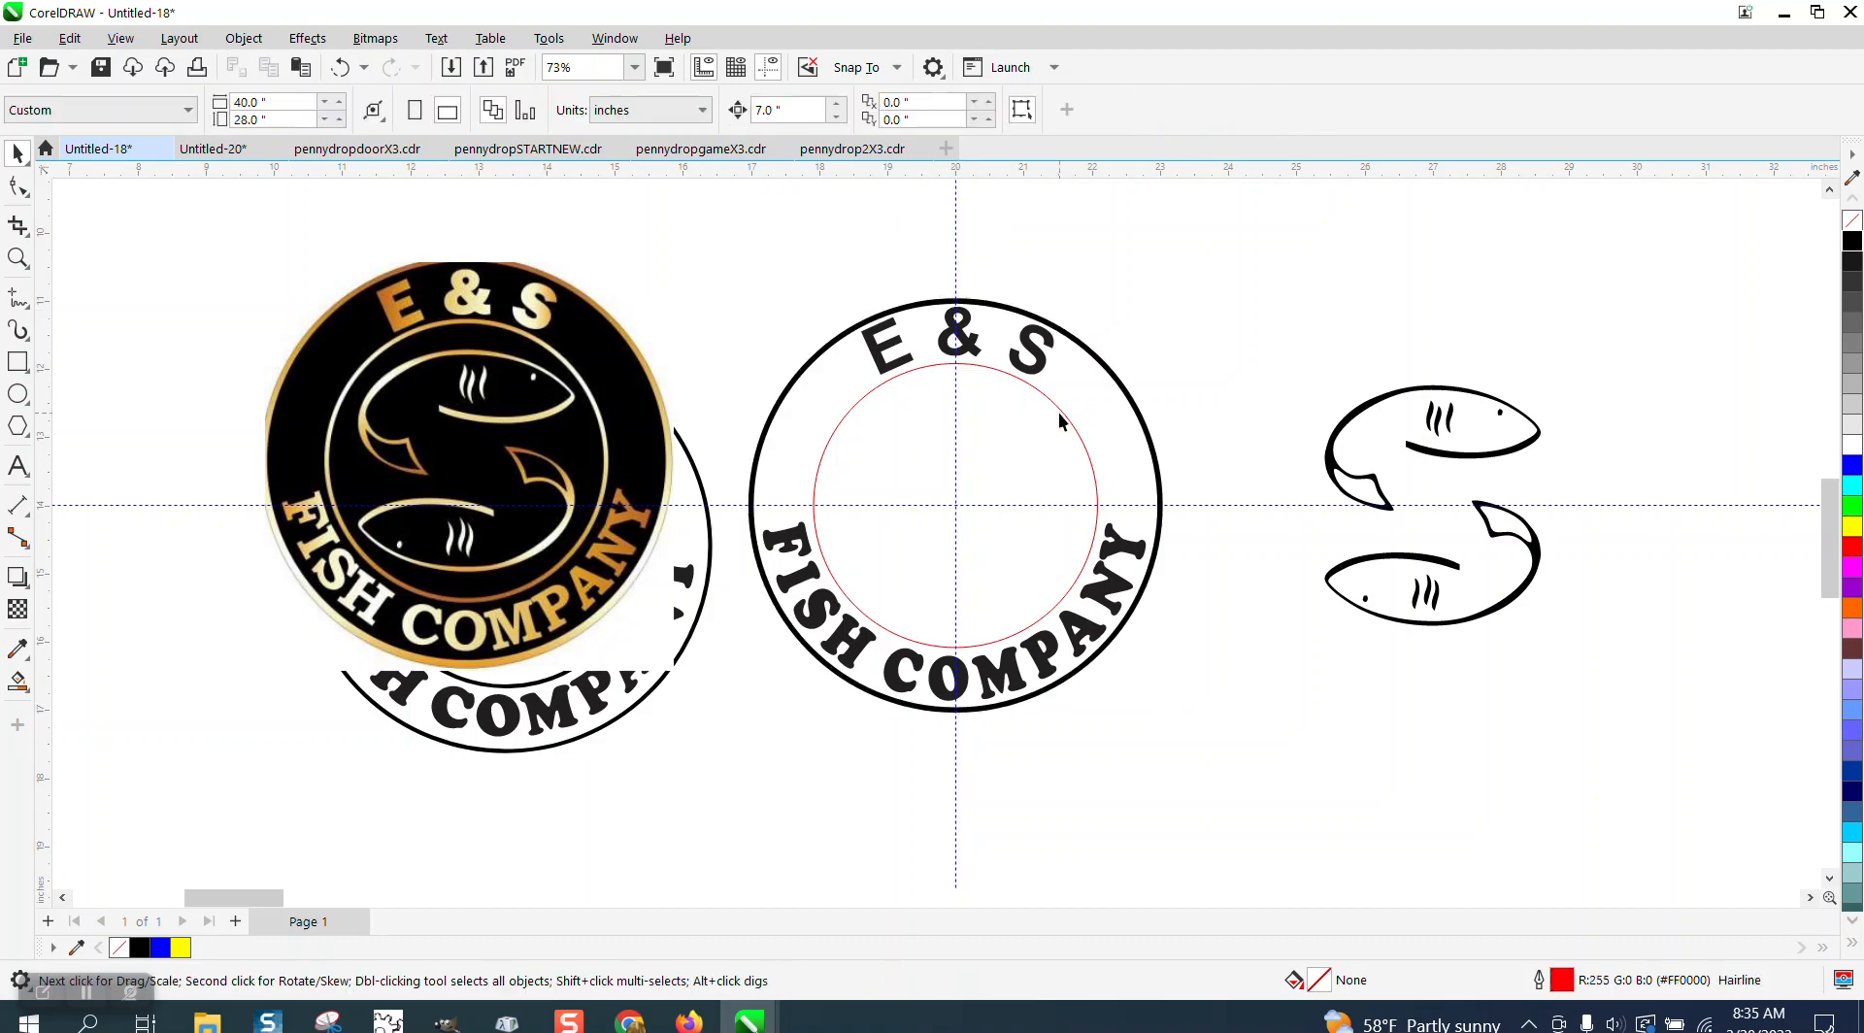
{"action": "left_click", "coordinate": [1059, 412]}
{"action": "left_click", "coordinate": [986, 110]}
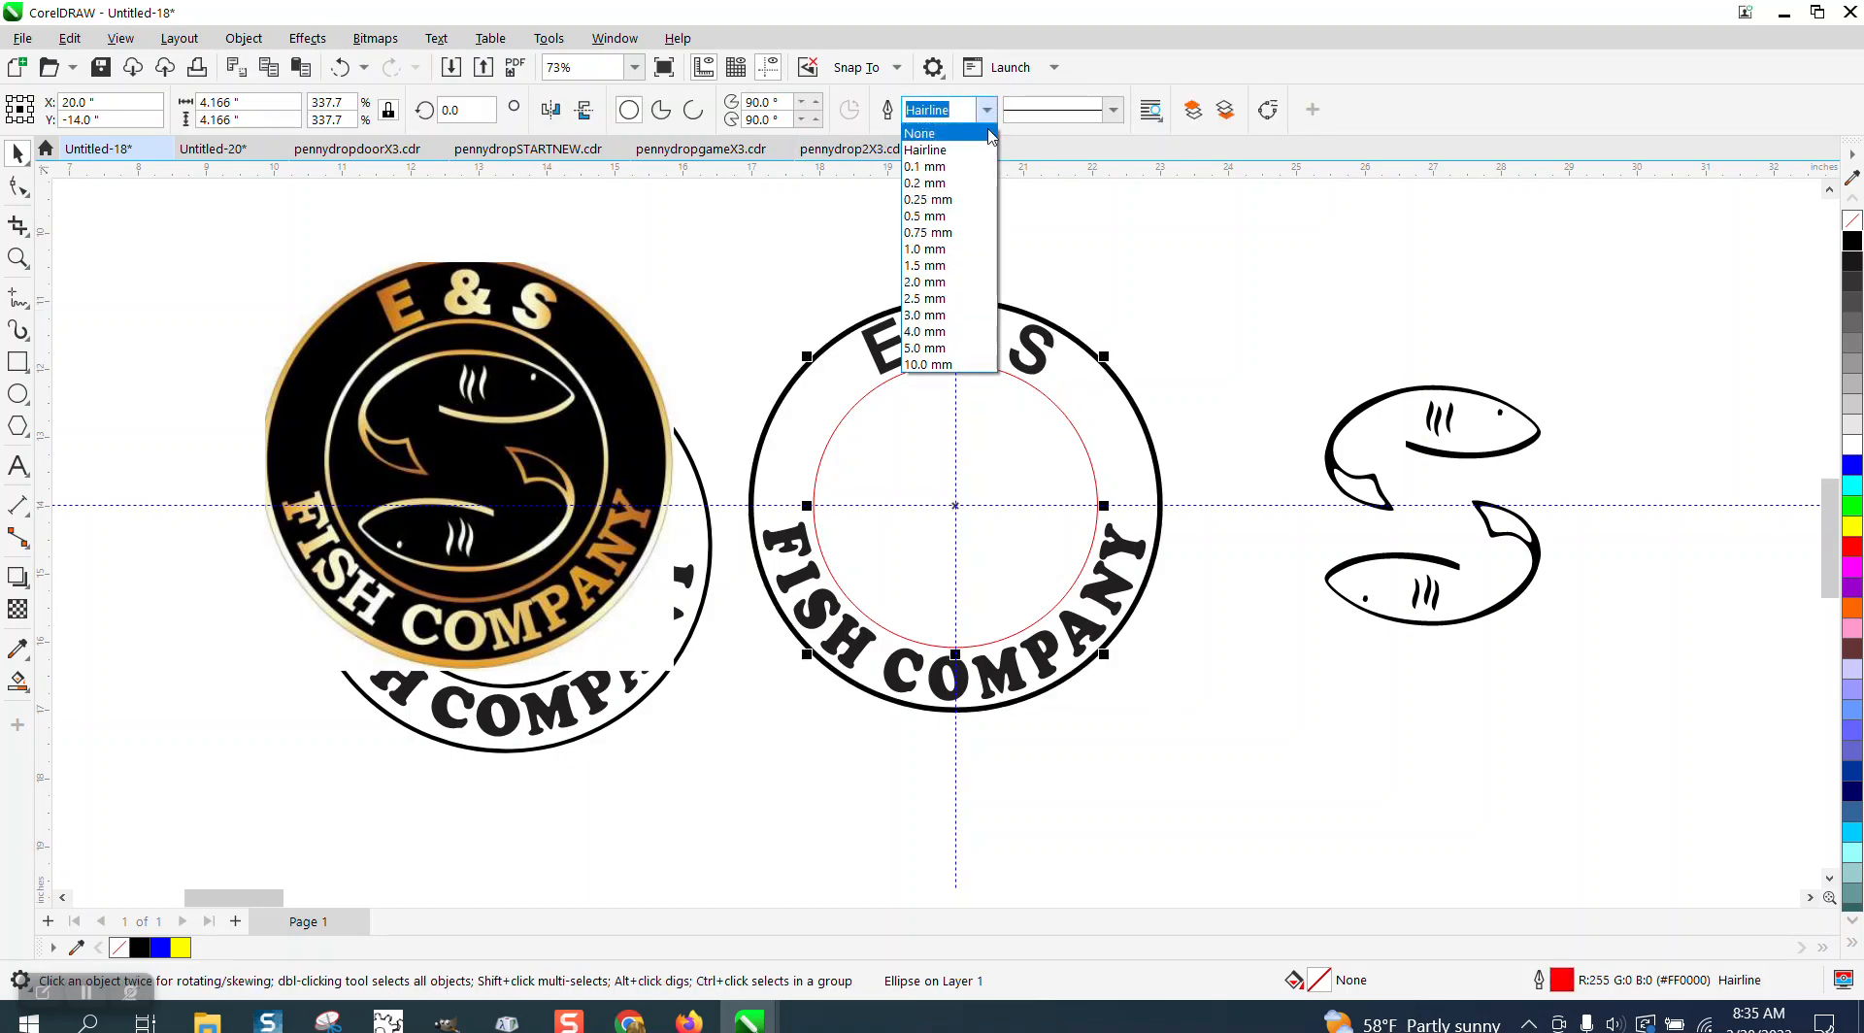
{"action": "left_click", "coordinate": [934, 284]}
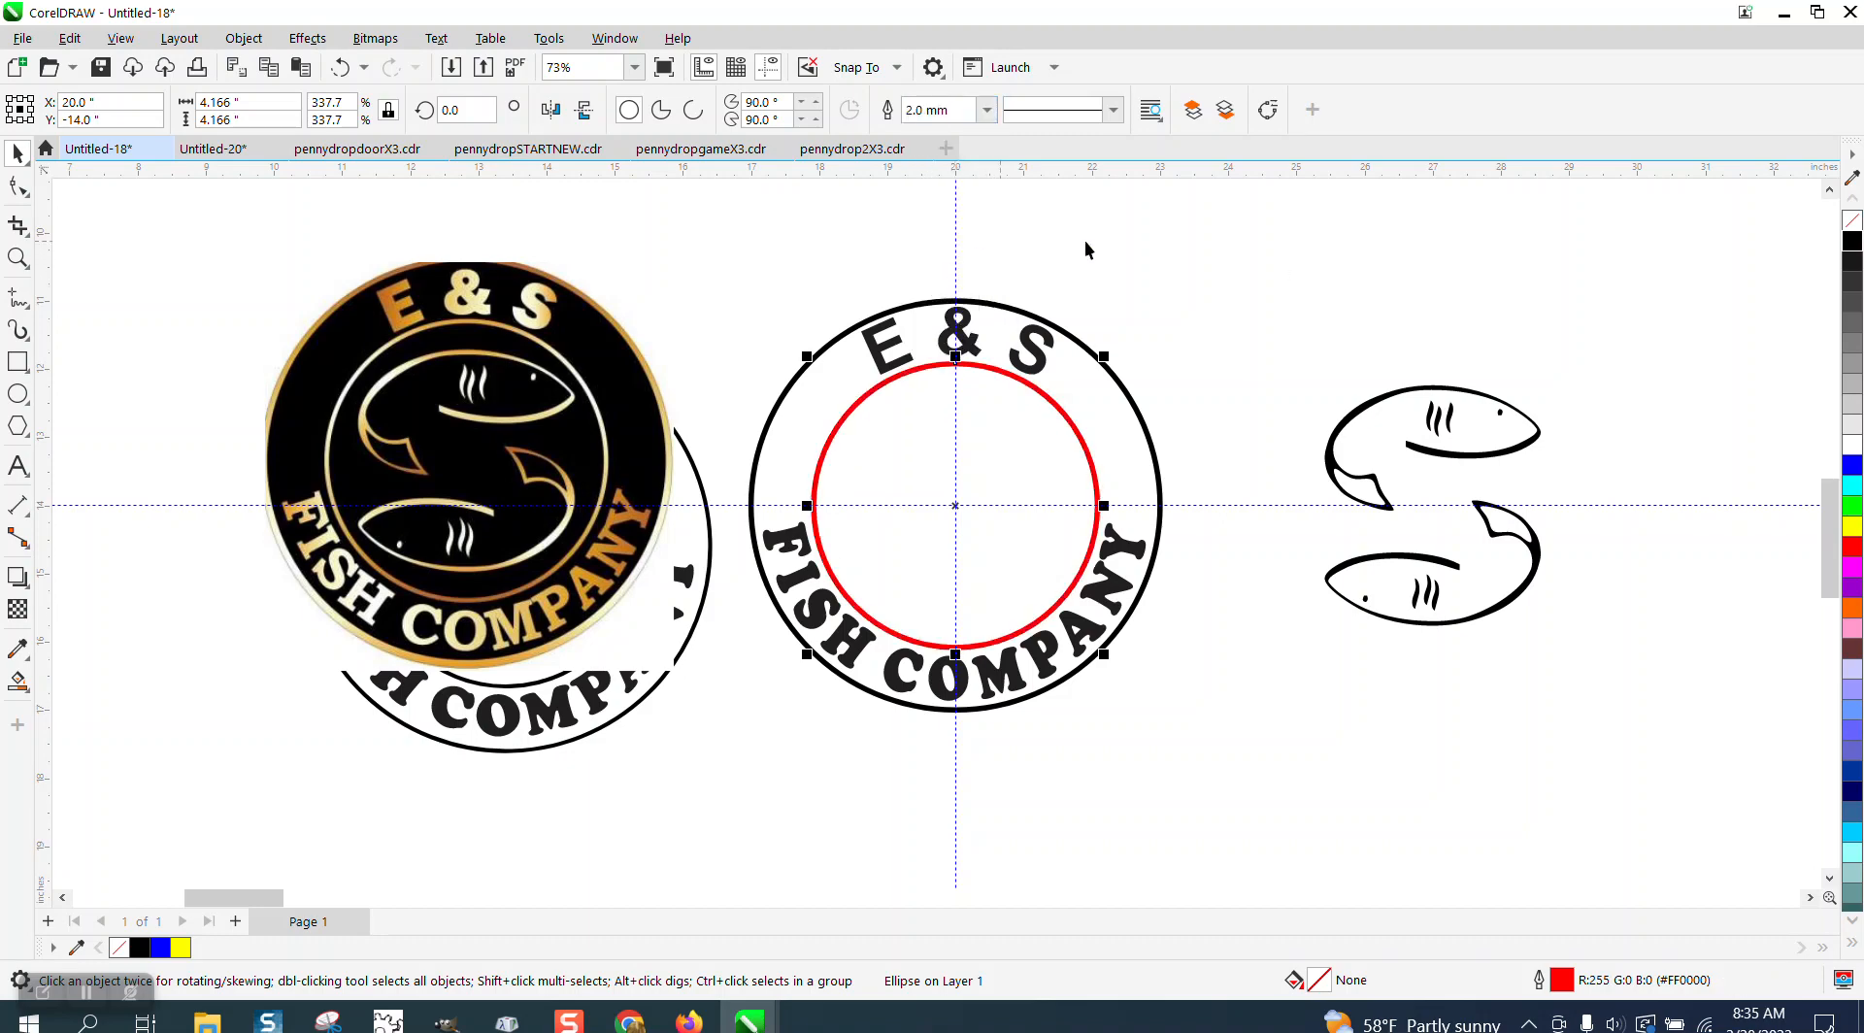
{"action": "right_click", "coordinate": [1851, 241]}
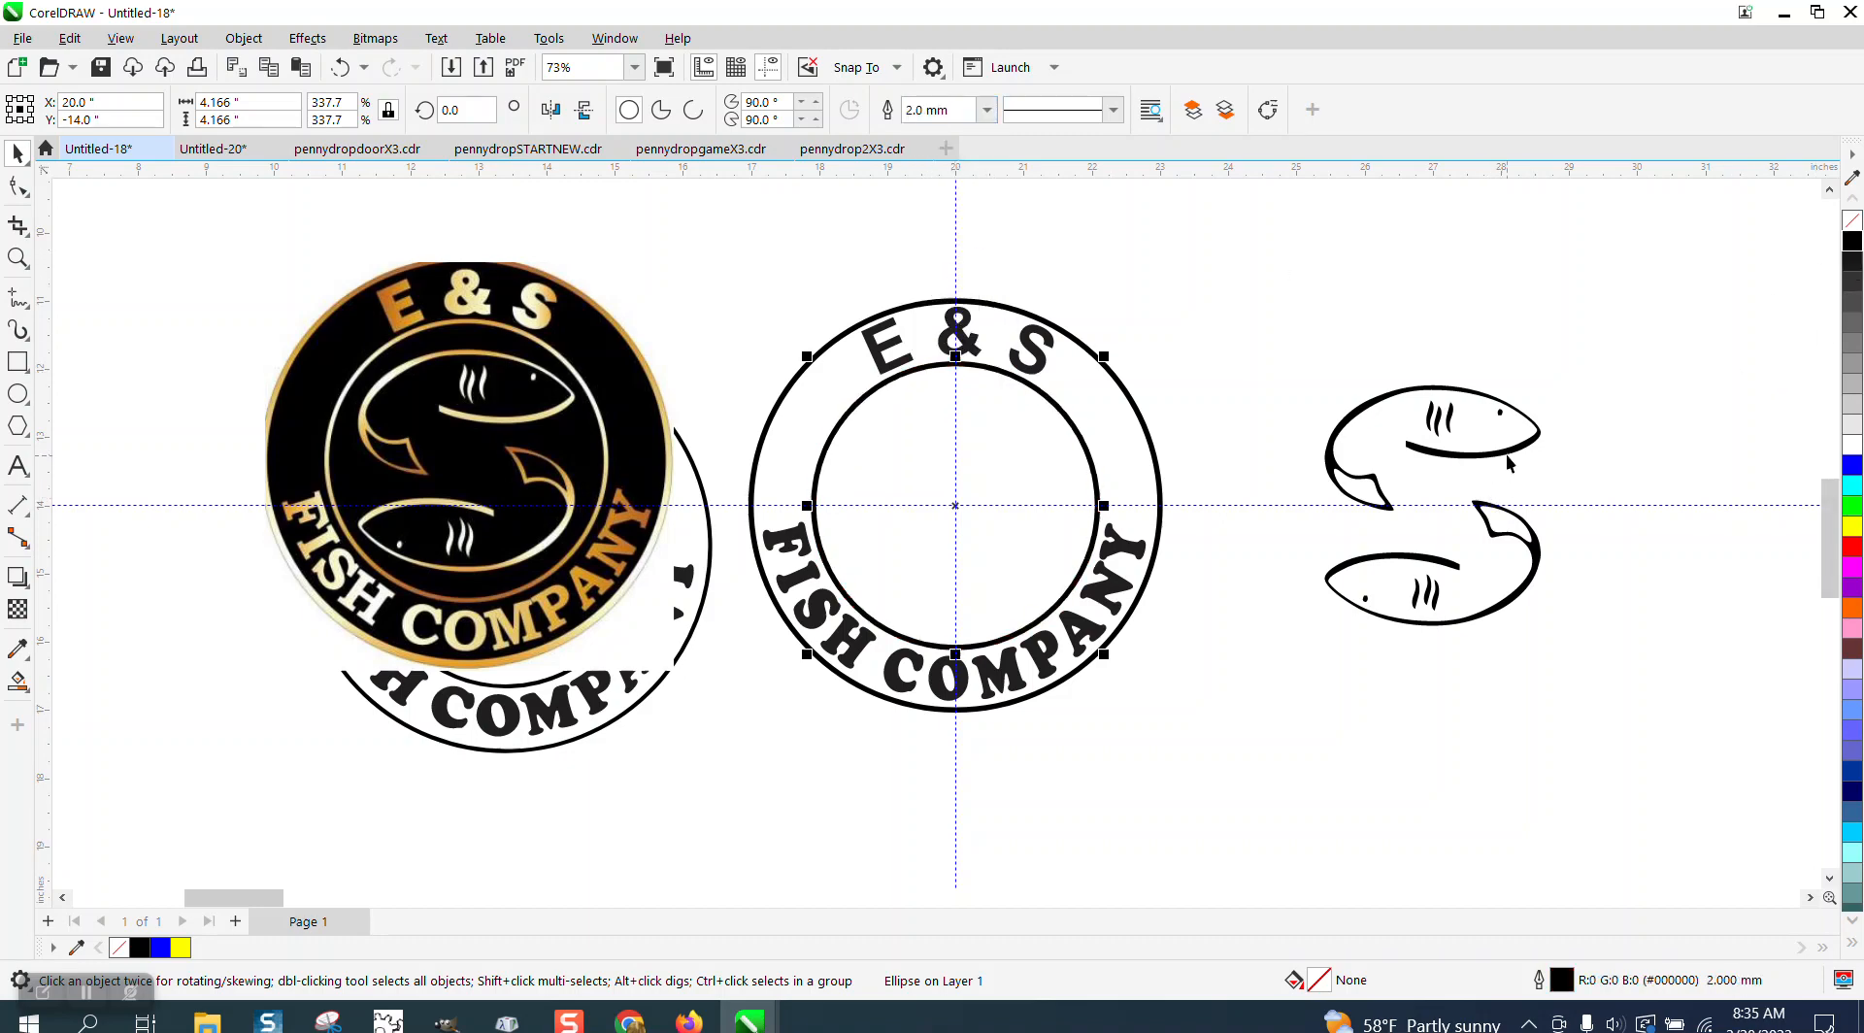
Step: Group the two fish drawings and centre the group on the page so it sits inside the inner circle
{"action": "left_click", "coordinate": [1509, 460]}
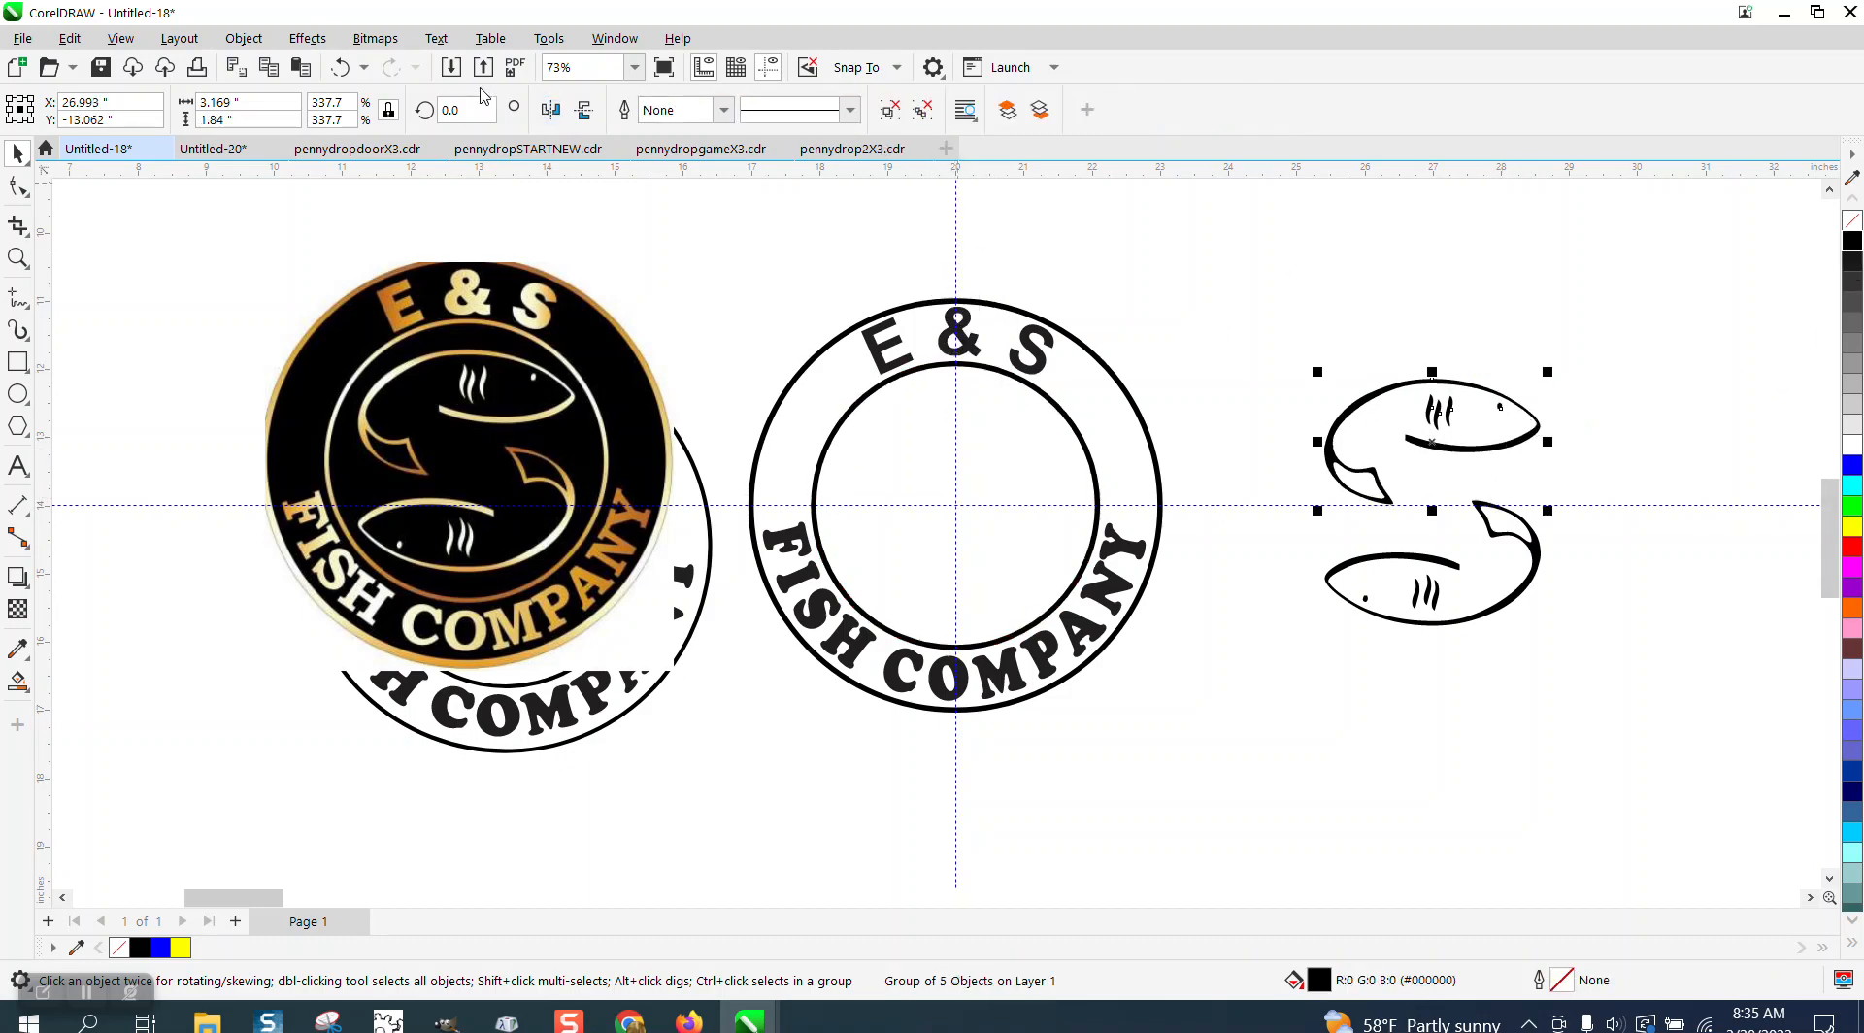
{"action": "left_click", "coordinate": [340, 67]}
{"action": "left_click_drag", "start_coordinate": [1202, 255], "coordinate": [1665, 719]}
{"action": "key", "text": "ctrl+g"}
{"action": "key", "text": "p"}
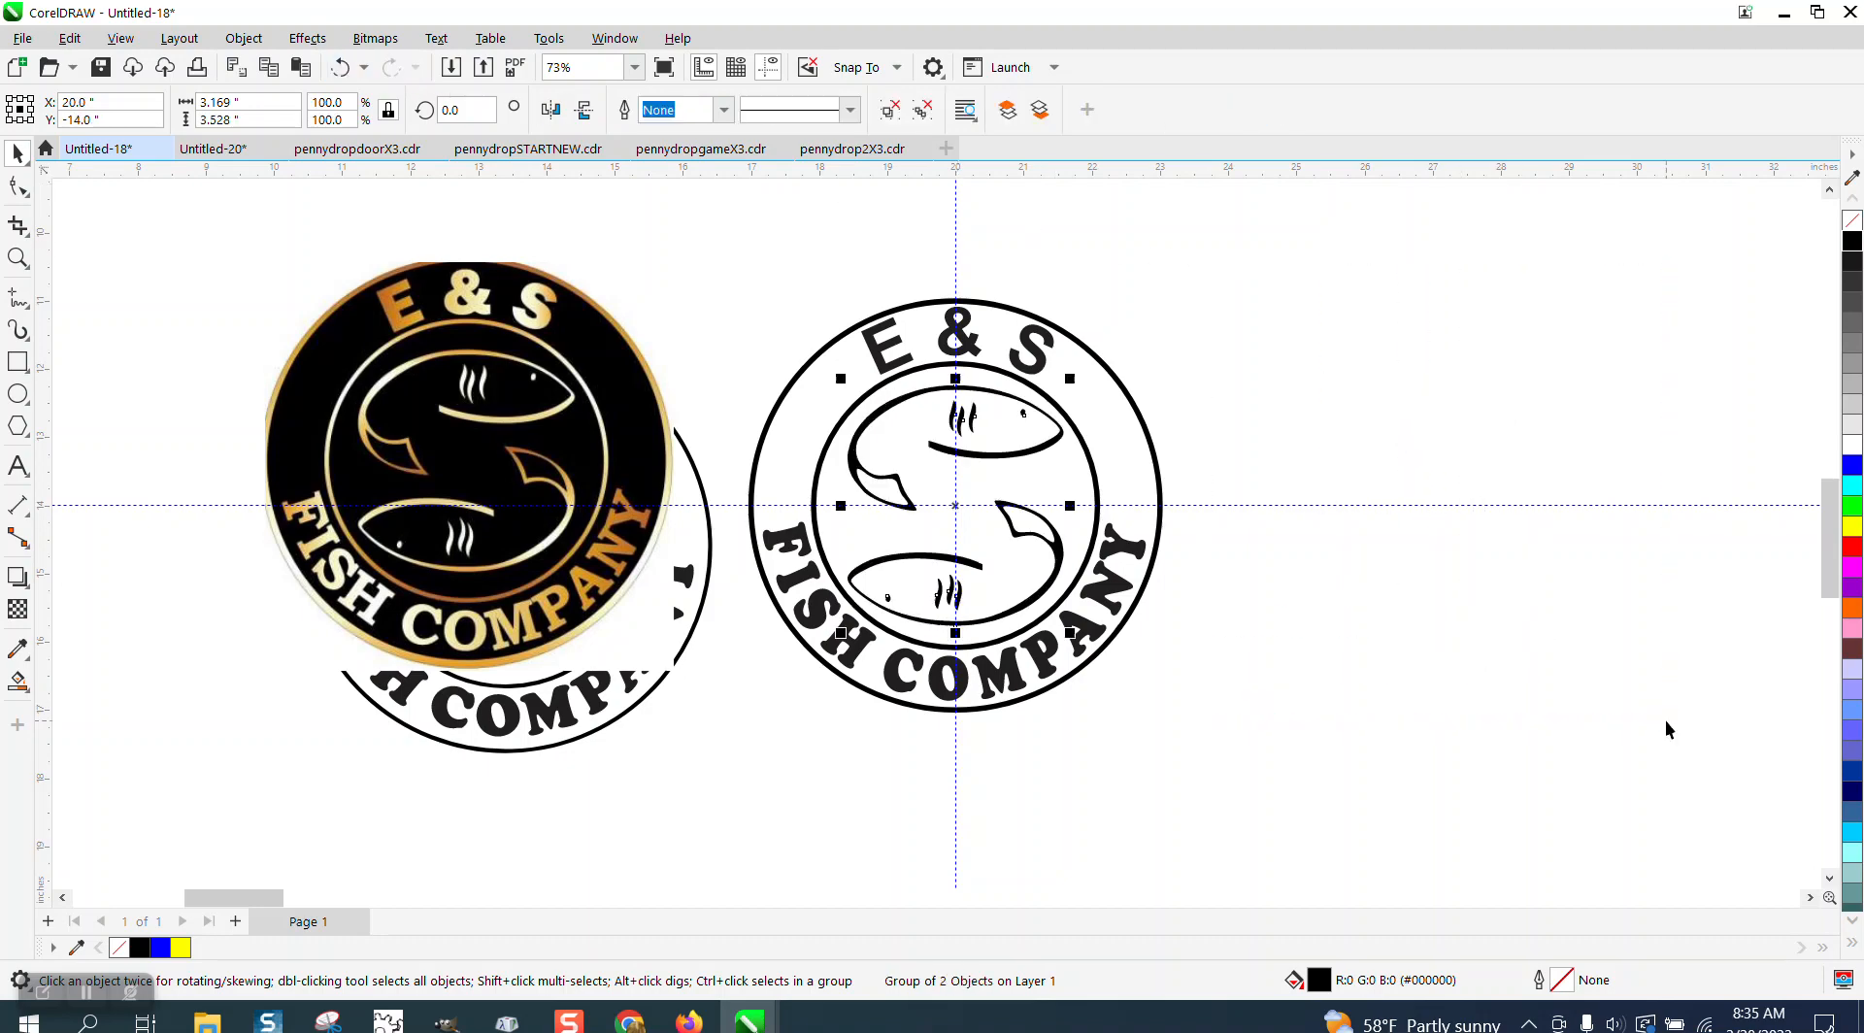
{"action": "left_click", "coordinate": [1465, 570]}
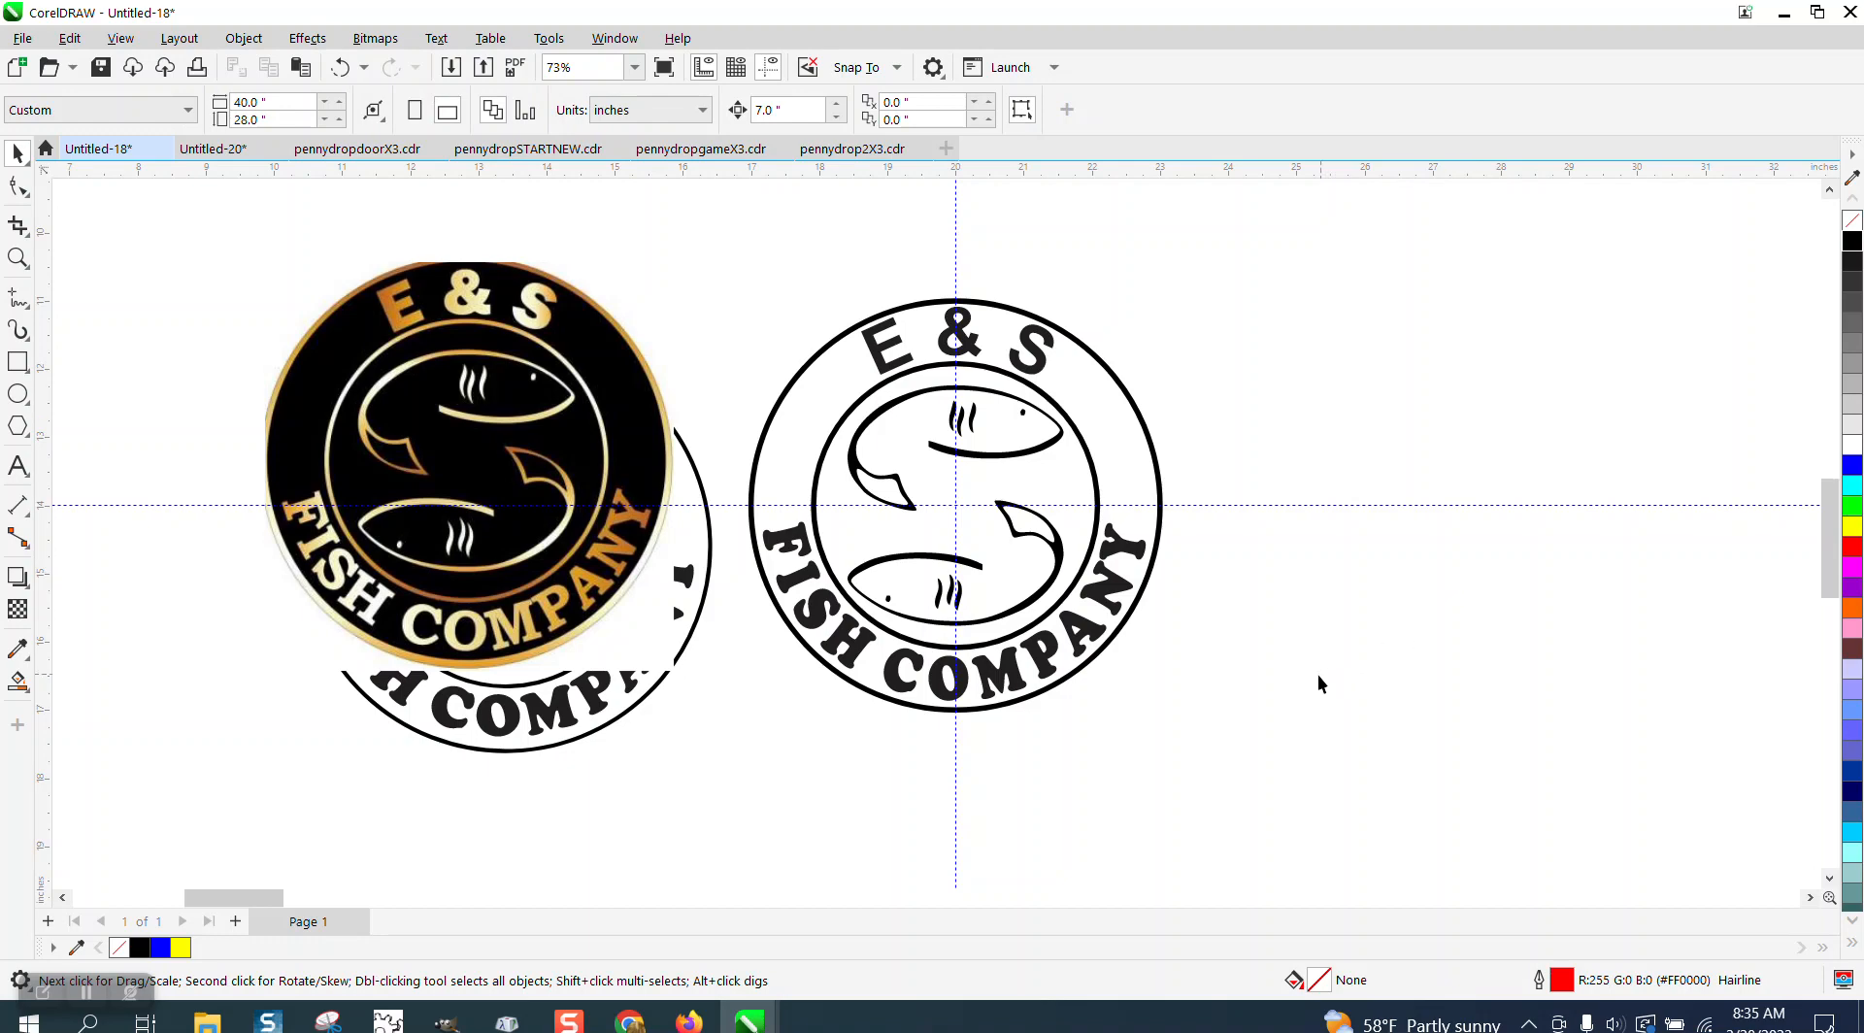
Step: Move the gold logo picture to the right of the new logo, and bring the earlier black-and-white version level beside it on the left
{"action": "left_click_drag", "start_coordinate": [563, 530], "coordinate": [1554, 552]}
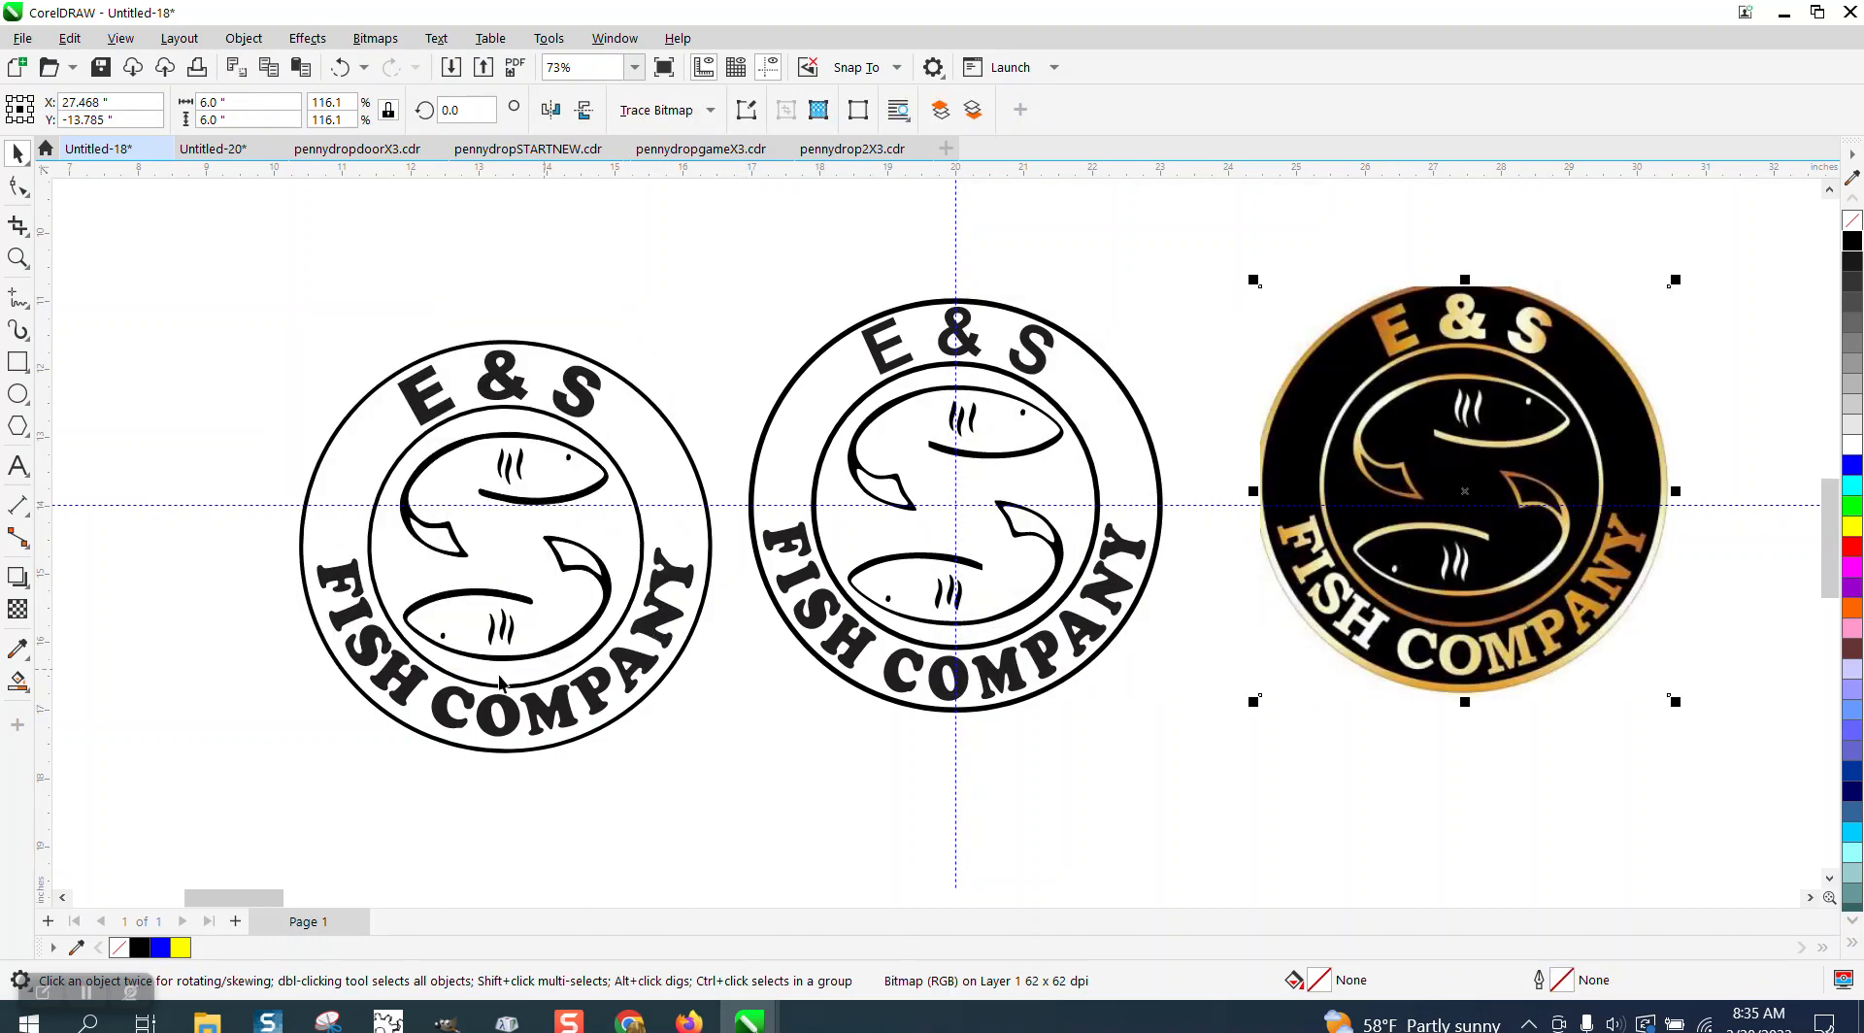
{"action": "left_click_drag", "start_coordinate": [512, 602], "coordinate": [535, 561]}
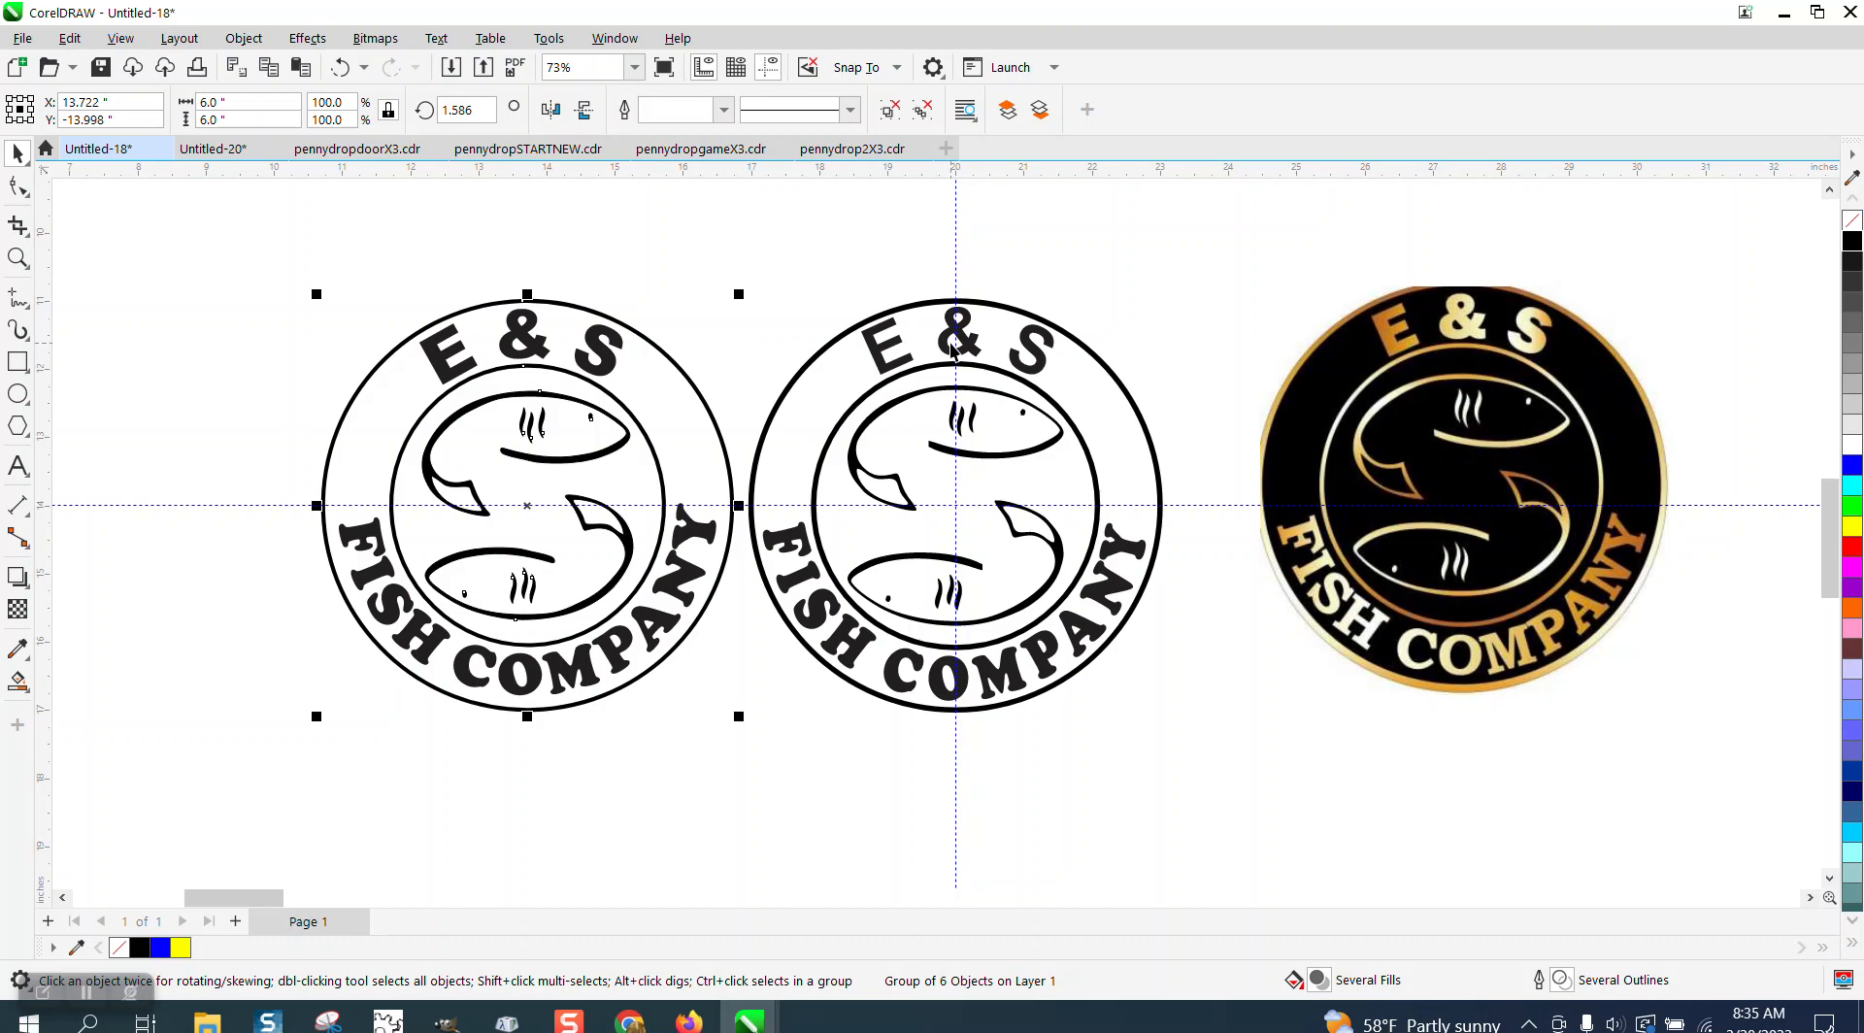
{"action": "left_click", "coordinate": [1381, 626]}
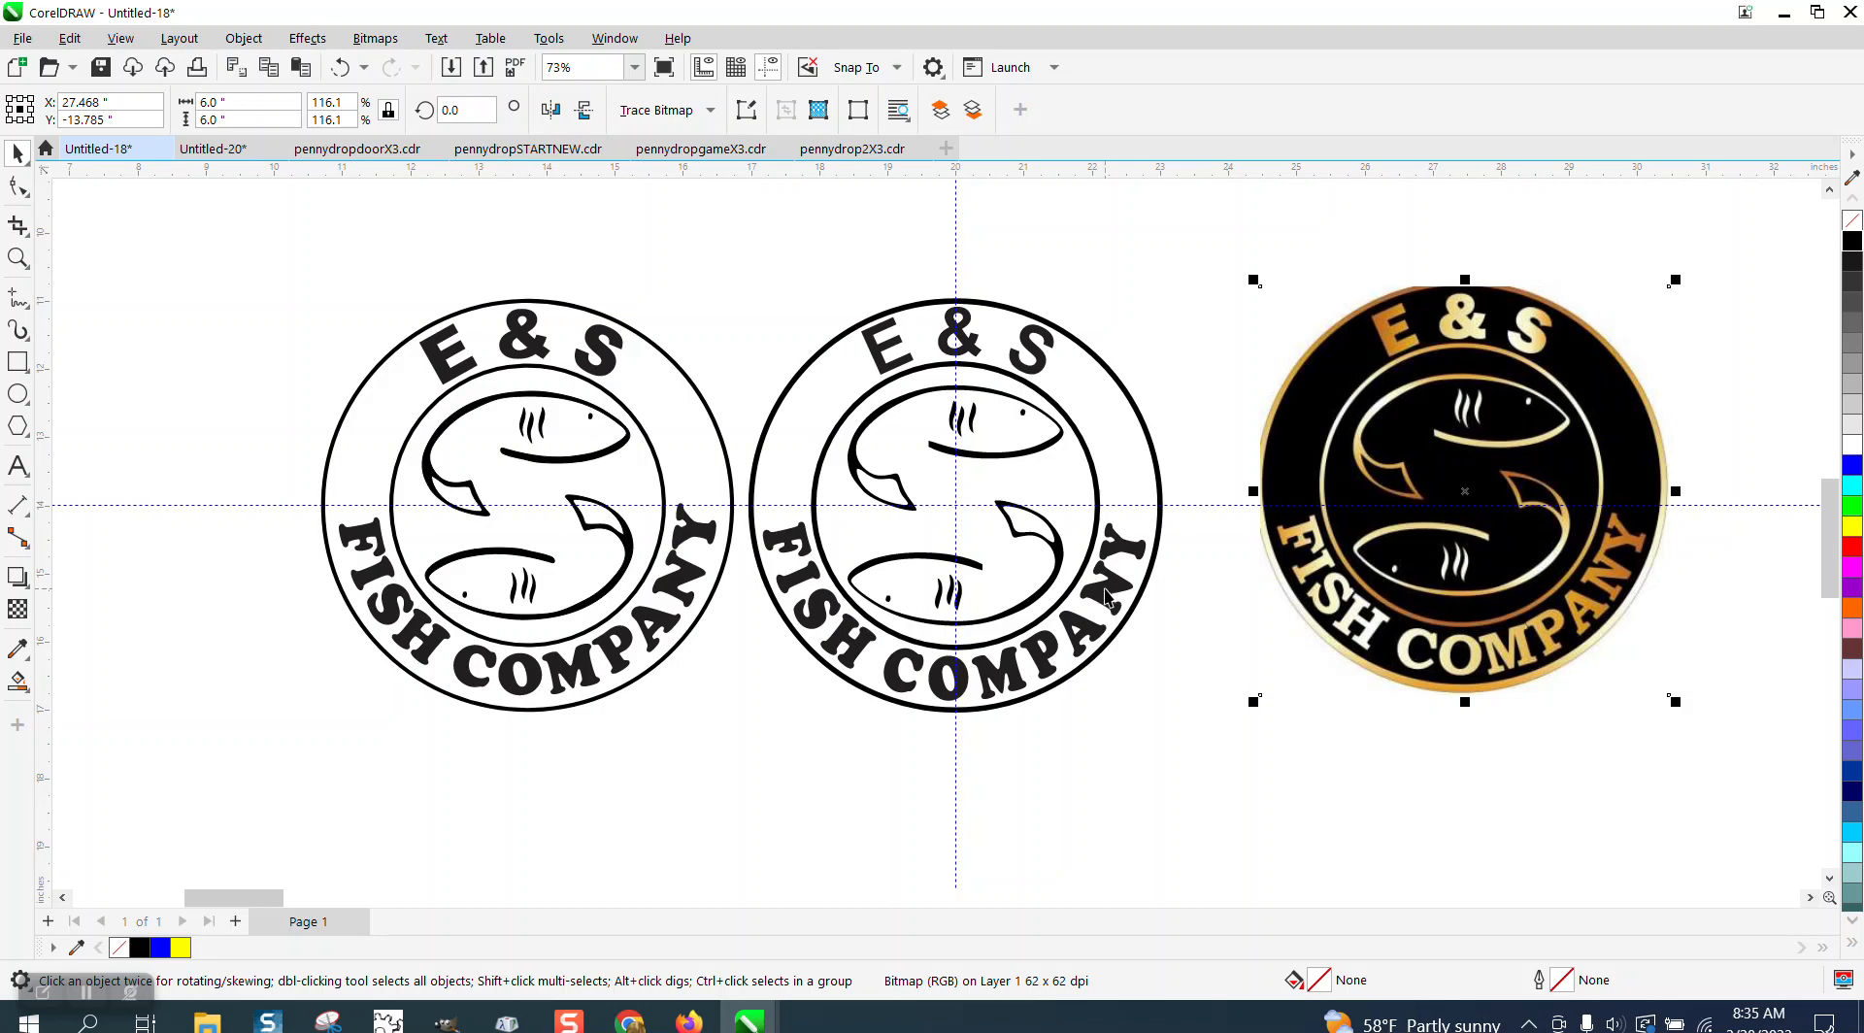
Step: Examine the three logo versions side by side on the page
{"action": "scroll", "coordinate": [1105, 588], "scroll_direction": "down", "scroll_amount": 2}
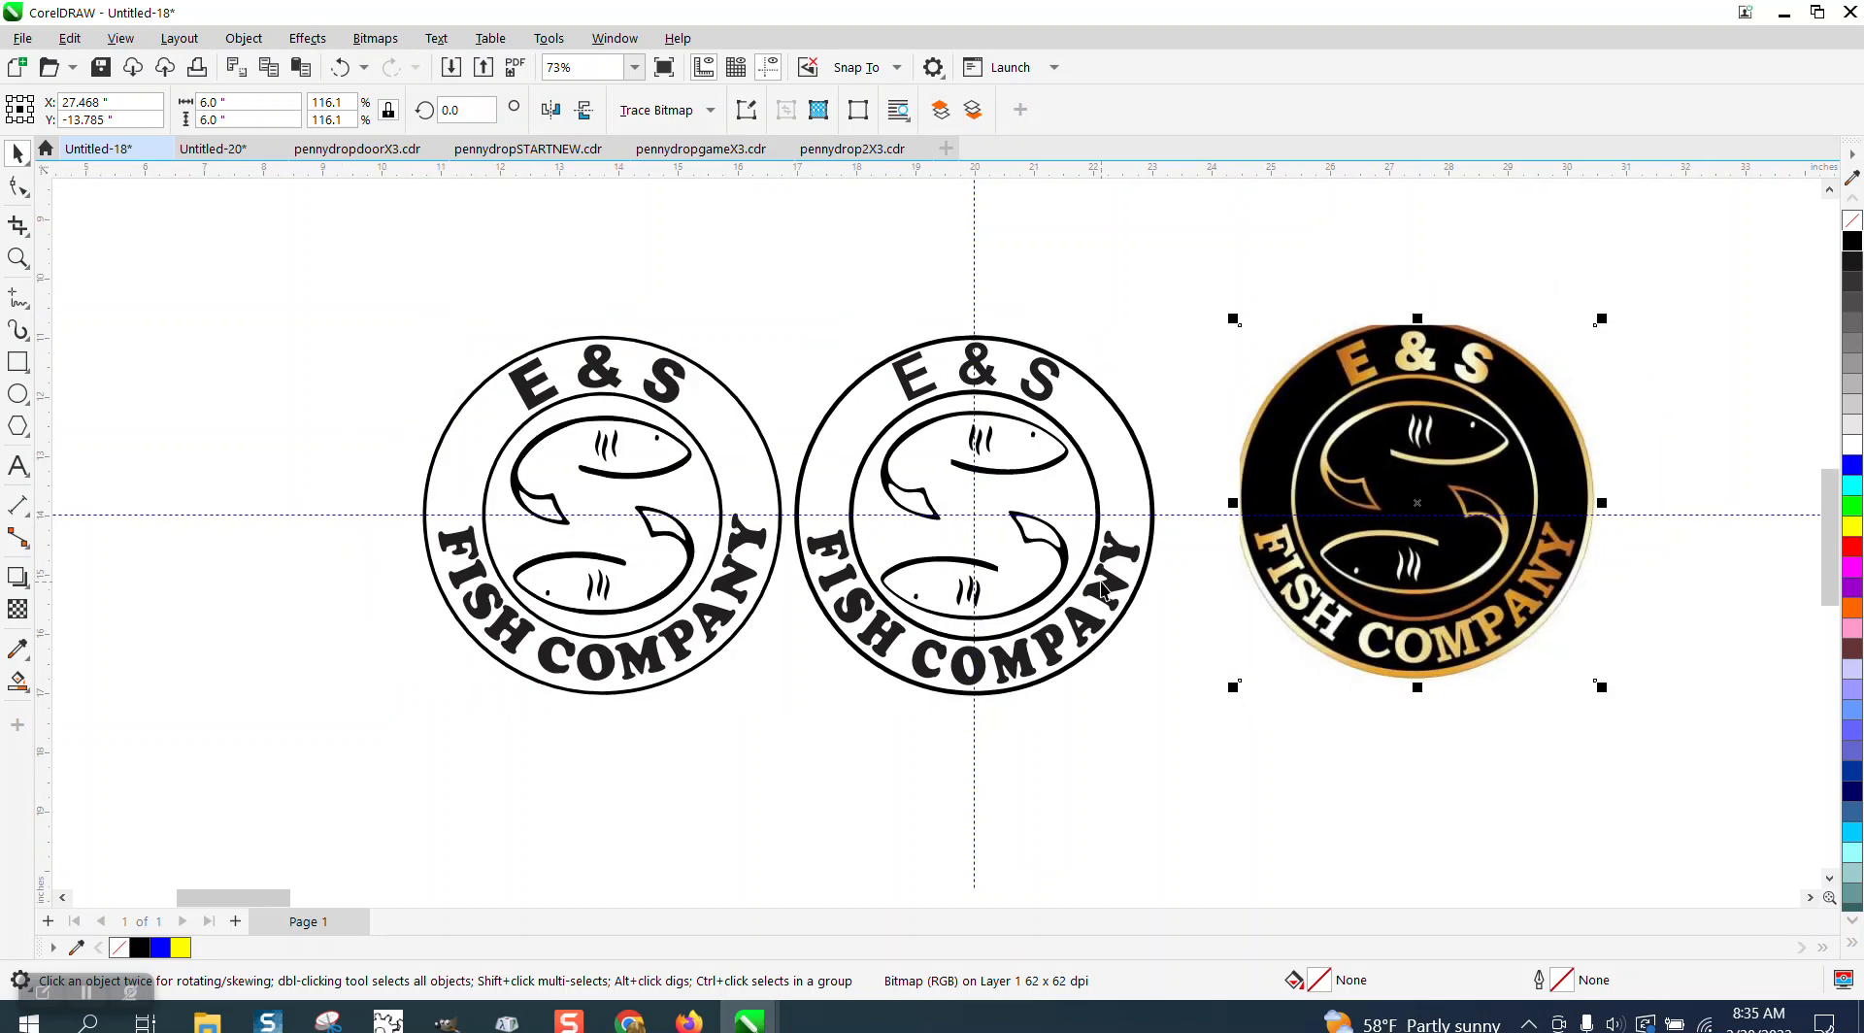
{"action": "scroll", "coordinate": [1105, 587], "scroll_direction": "down", "scroll_amount": 2}
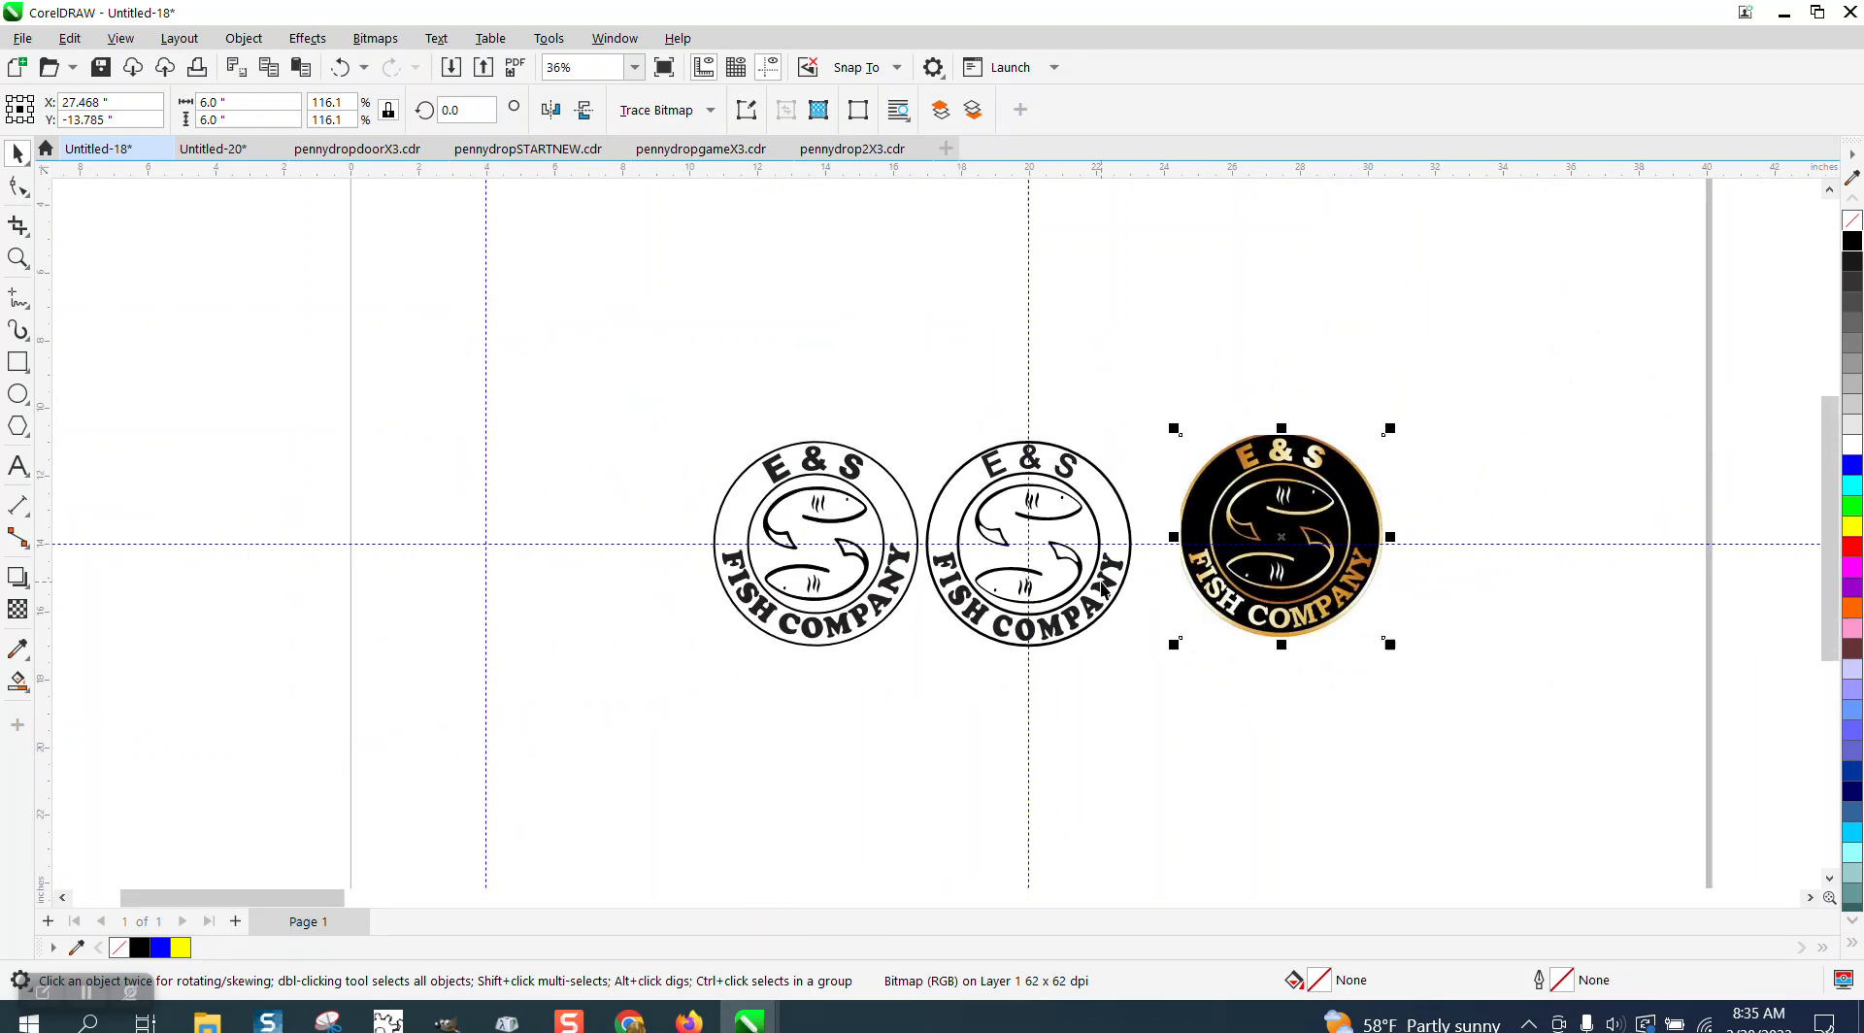
{"action": "left_click", "coordinate": [22, 257]}
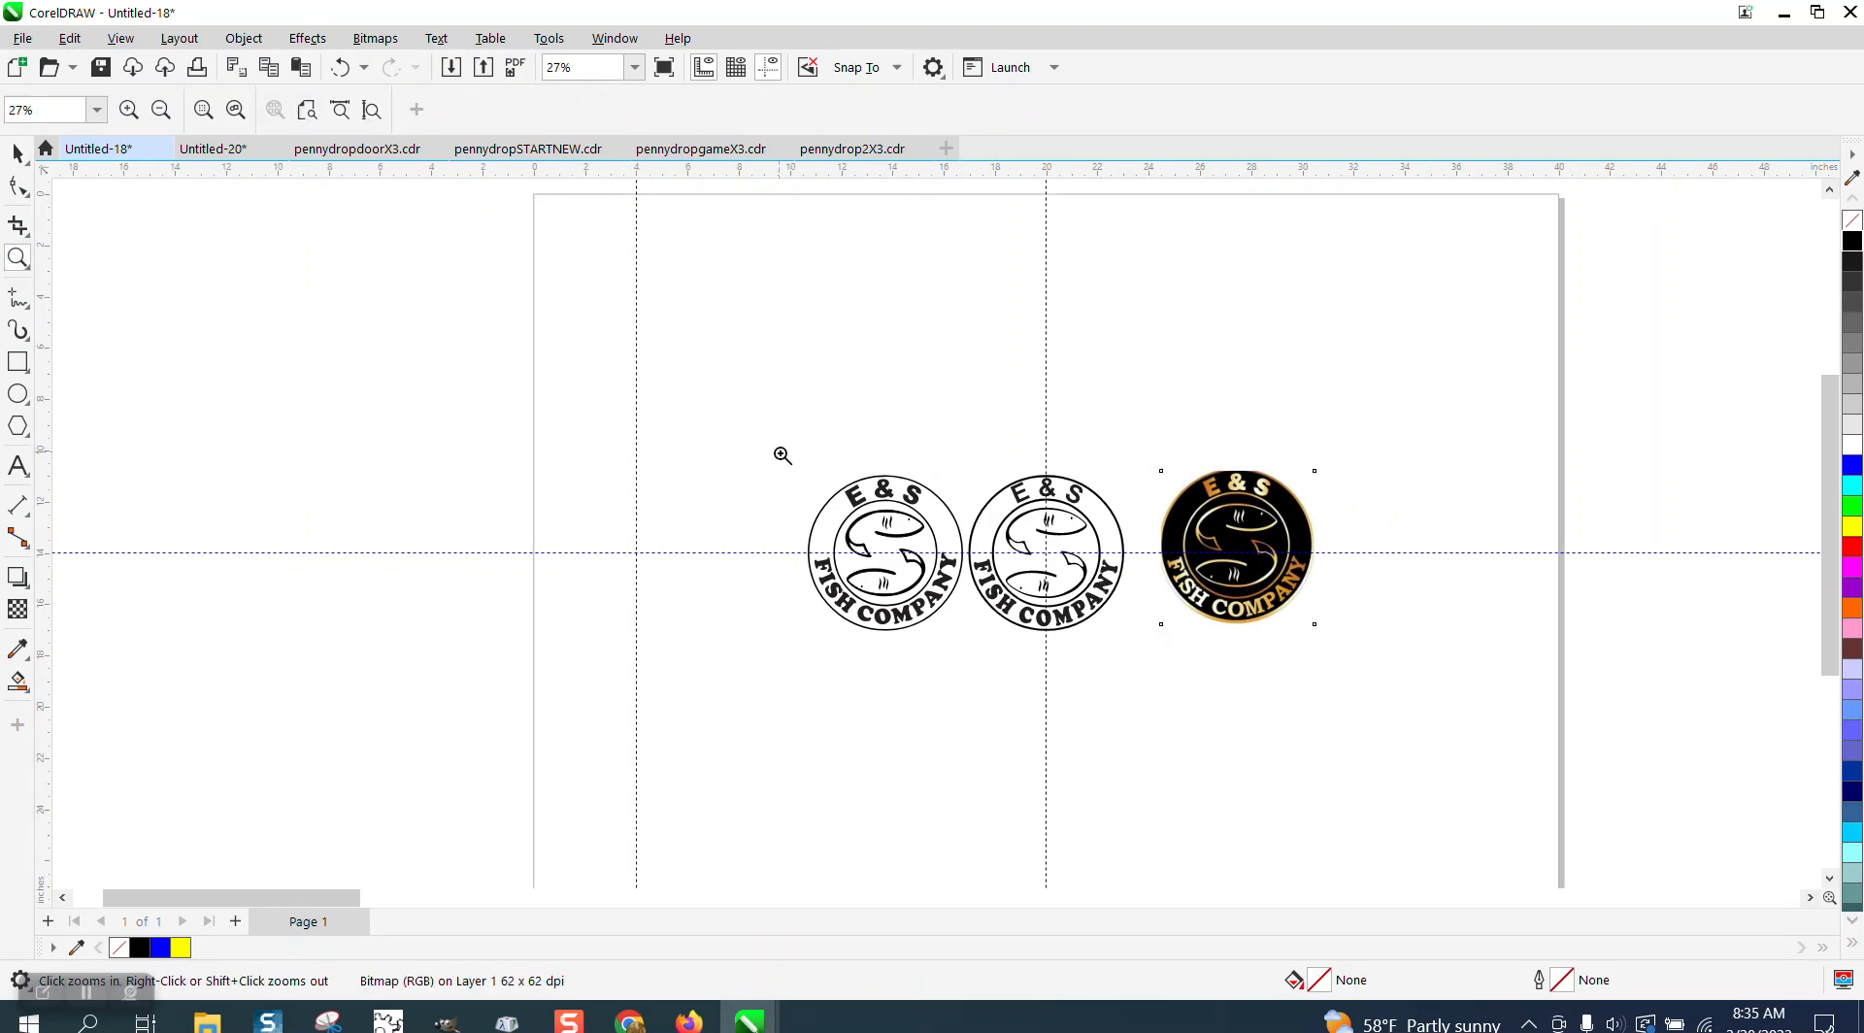